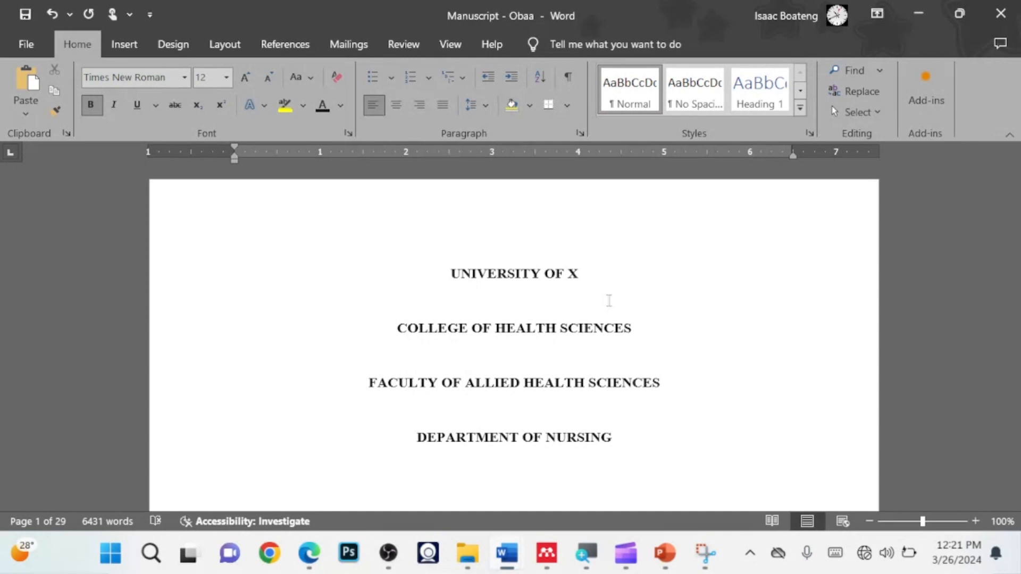
# Review the manuscript from the title page through the preliminary pages to Chapter One, and return to the first page
pyautogui.scroll(-18, 609, 301)
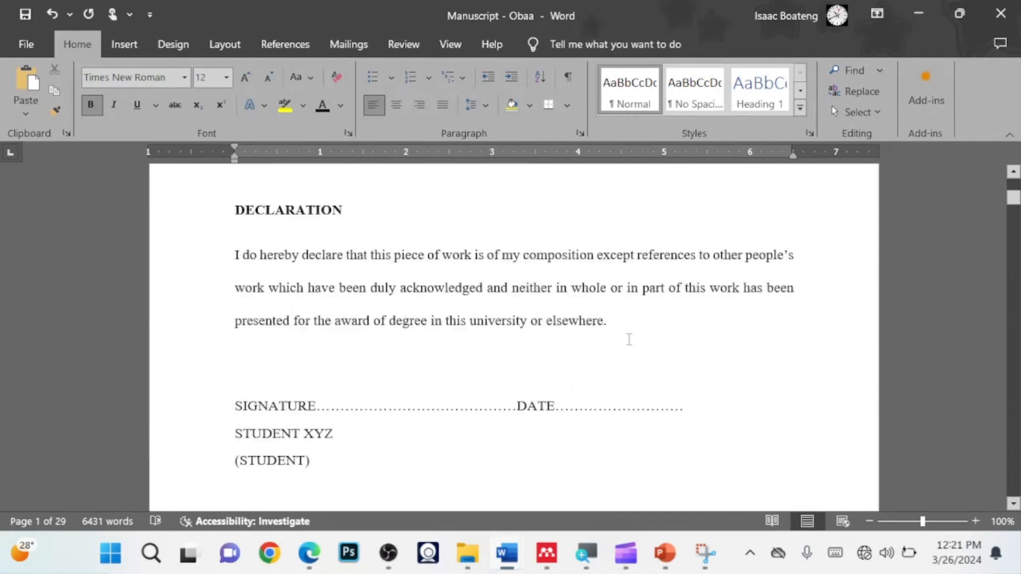
pyautogui.scroll(-10, 629, 340)
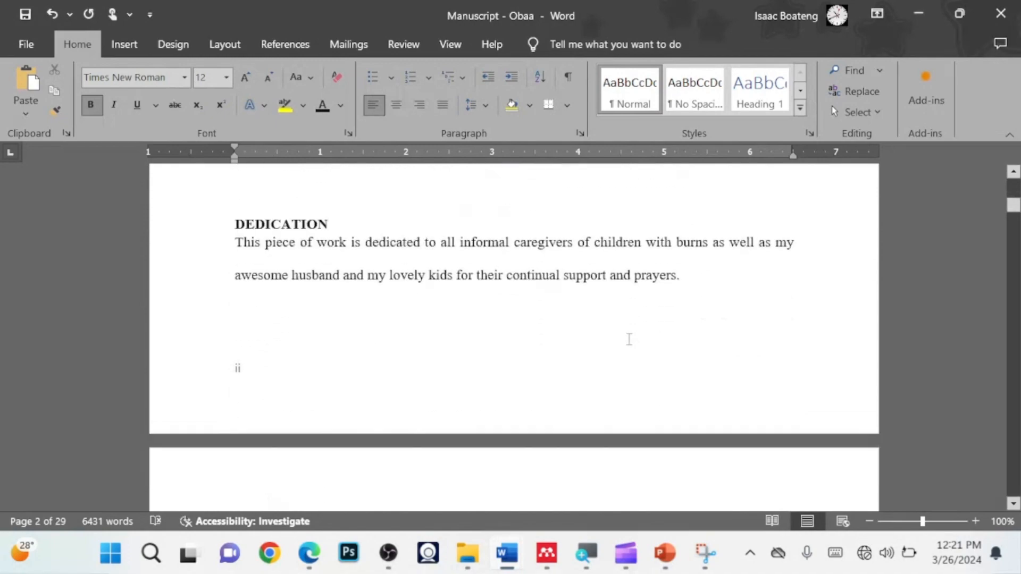
pyautogui.scroll(-12, 629, 340)
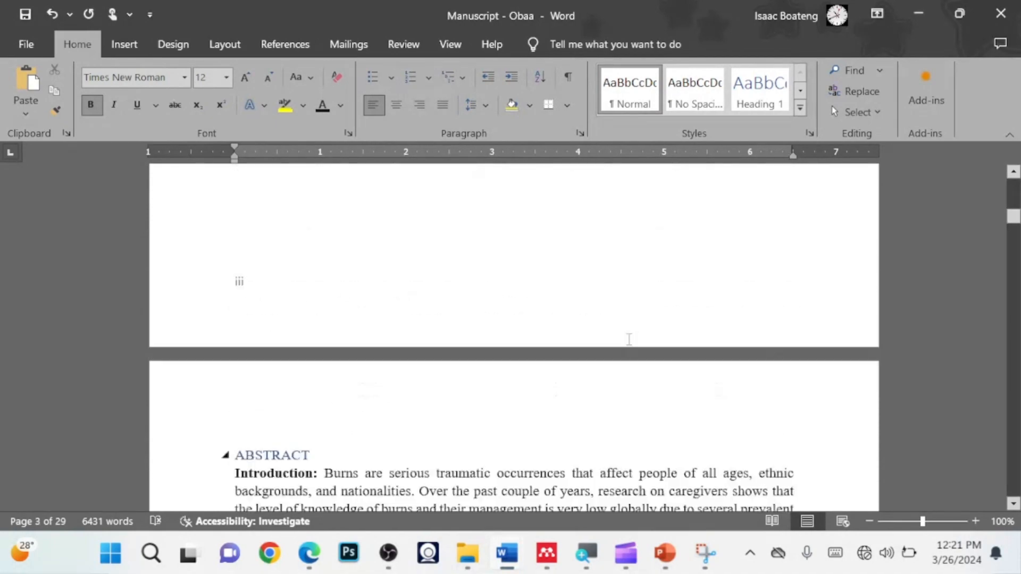
pyautogui.scroll(-15, 629, 339)
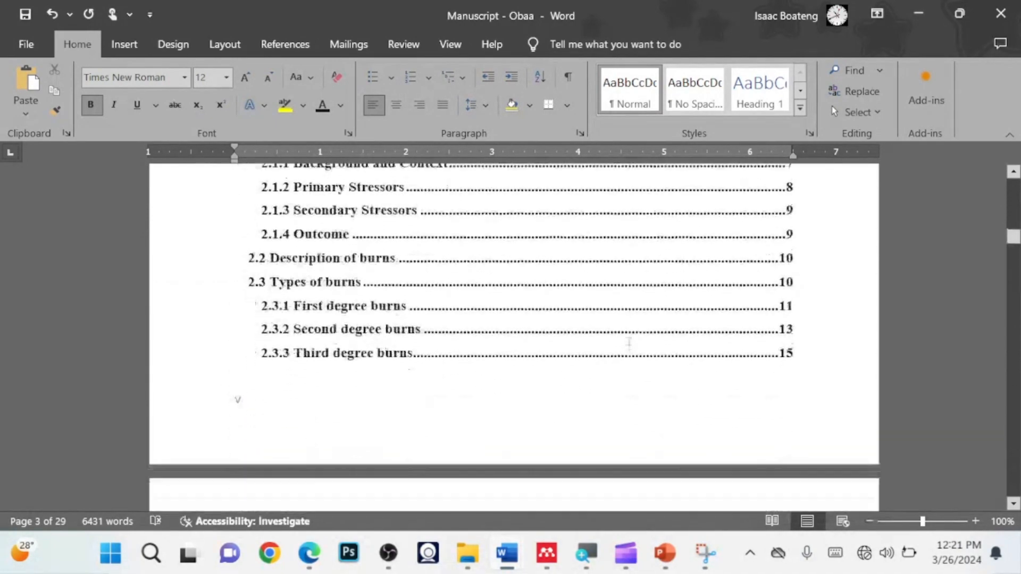
pyautogui.scroll(-15, 629, 340)
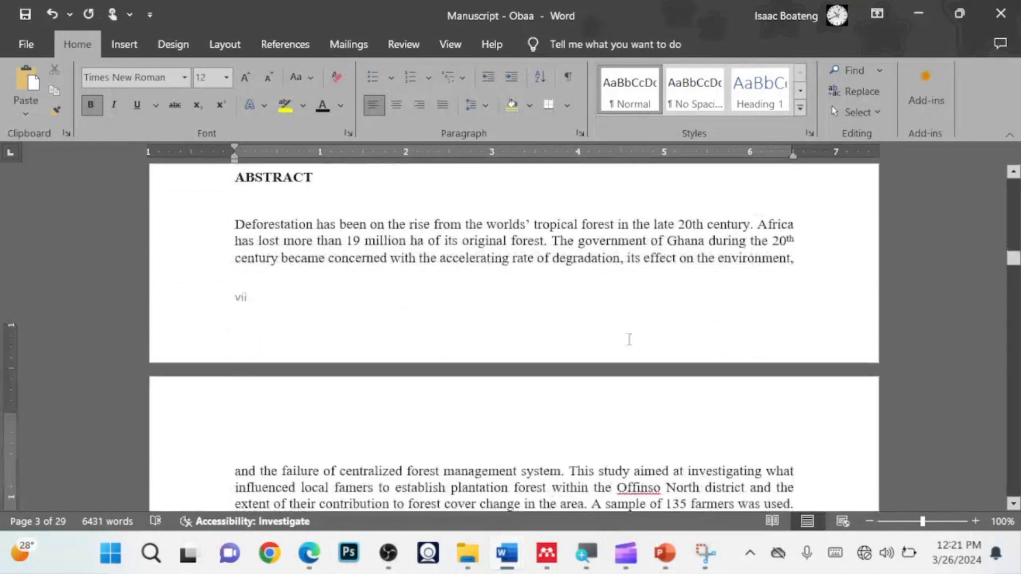
pyautogui.scroll(-10, 629, 339)
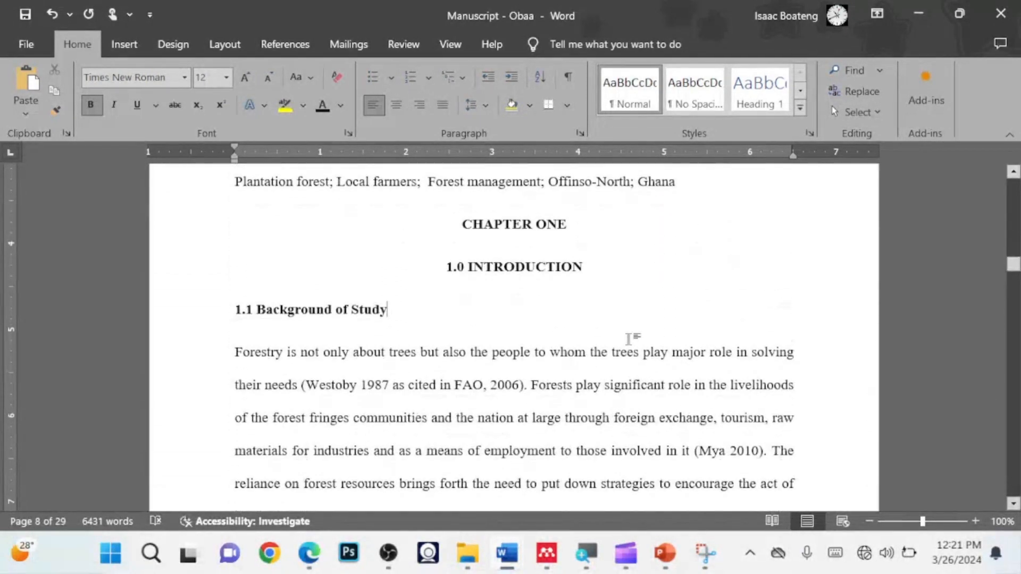
pyautogui.scroll(-2, 629, 339)
pyautogui.scroll(-7, 629, 341)
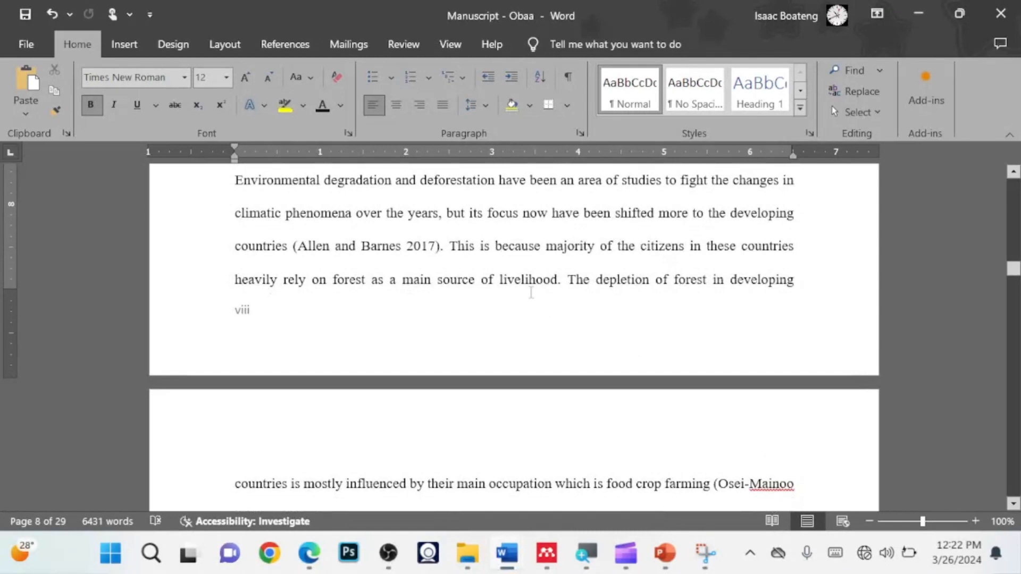
pyautogui.scroll(9, 926, 287)
pyautogui.moveTo(1014, 270); pyautogui.dragTo(1013, 189)
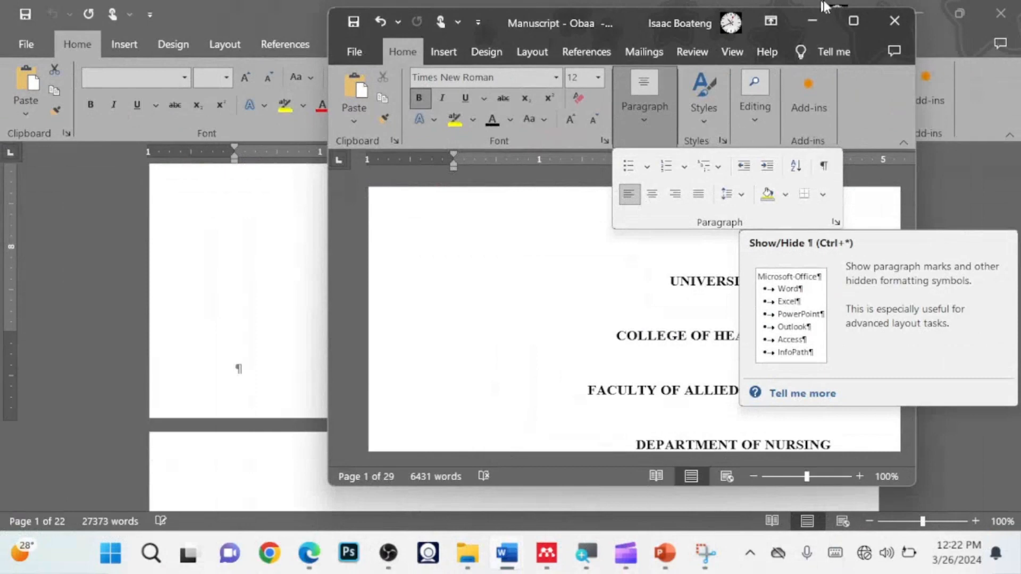
# Maximize the manuscript window and show paragraph marks and hidden formatting symbols throughout the document
pyautogui.click(969, 42)
pyautogui.click(845, 24)
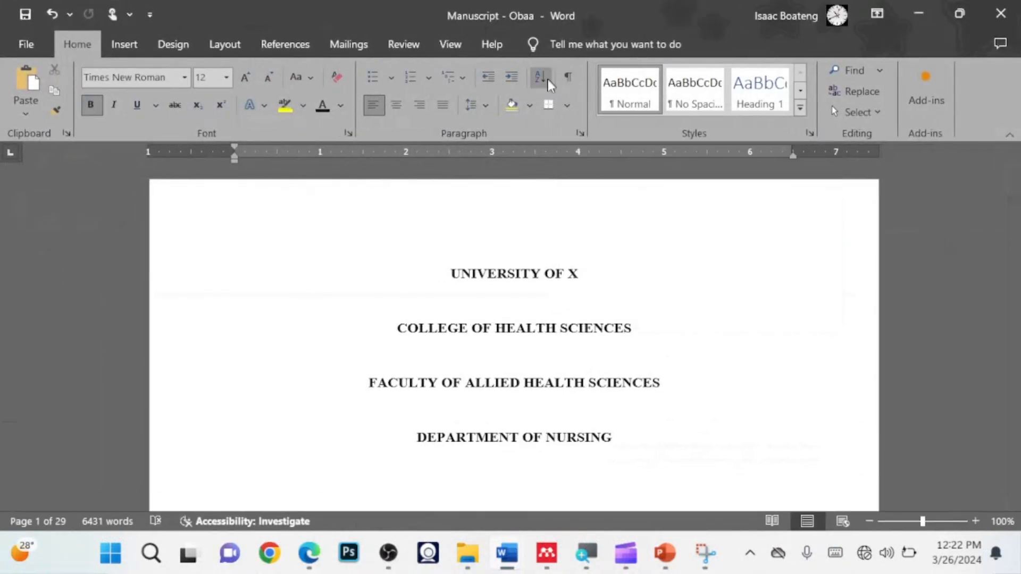
pyautogui.click(574, 75)
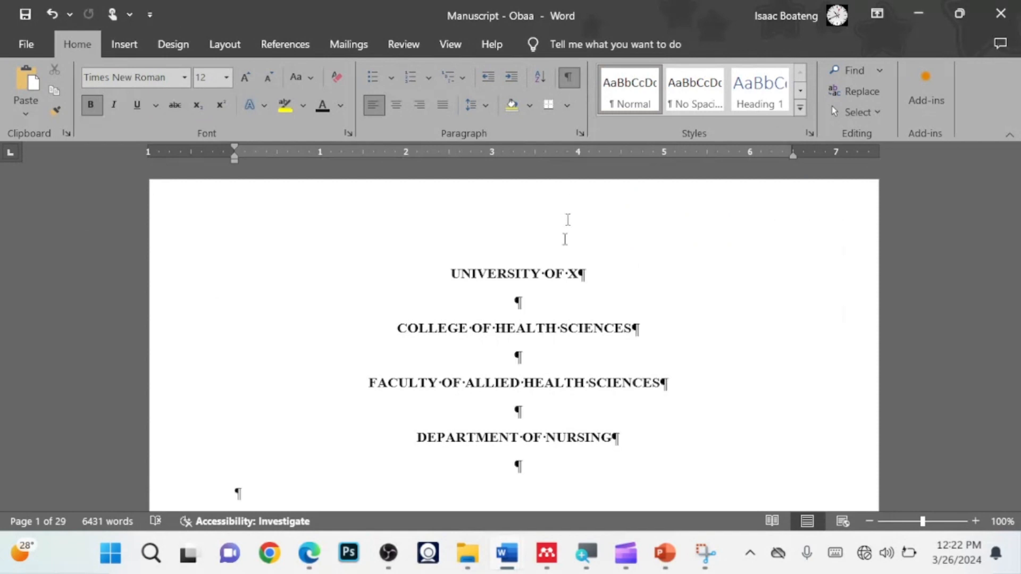
pyautogui.scroll(-10, 542, 327)
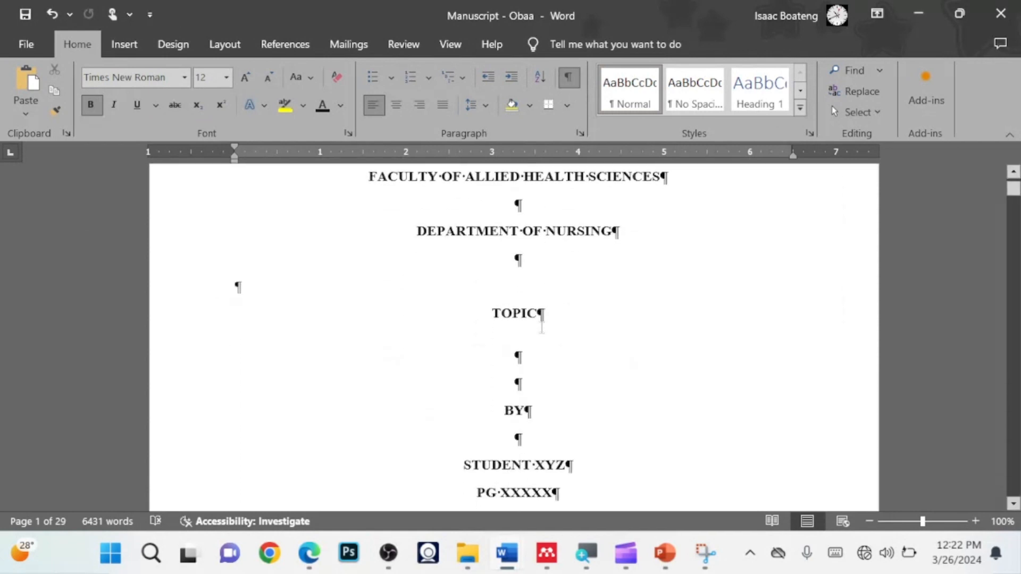
pyautogui.scroll(8, 537, 298)
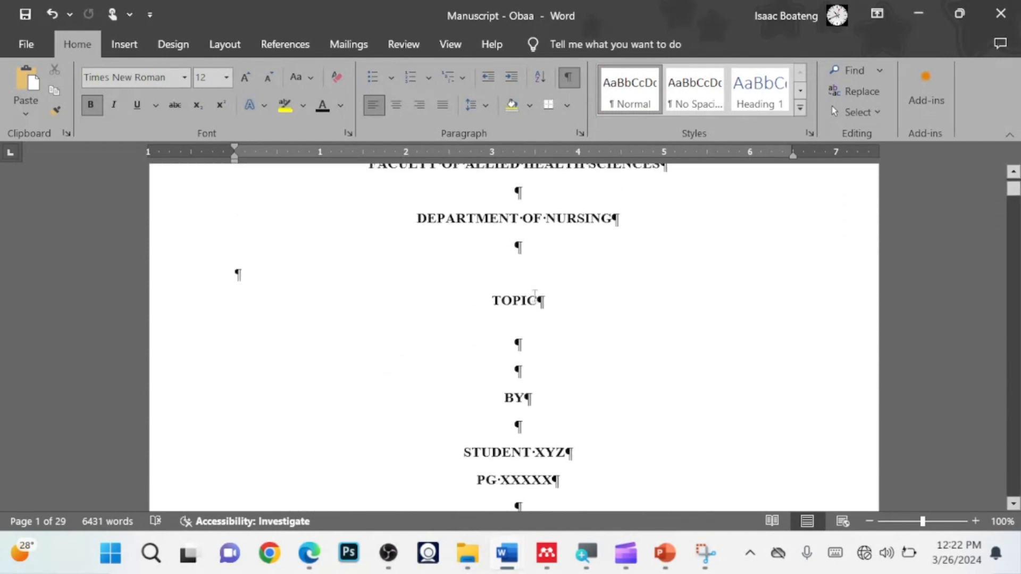
# Add five empty paragraphs below the UNIVERSITY OF X line on the title page
pyautogui.click(540, 268)
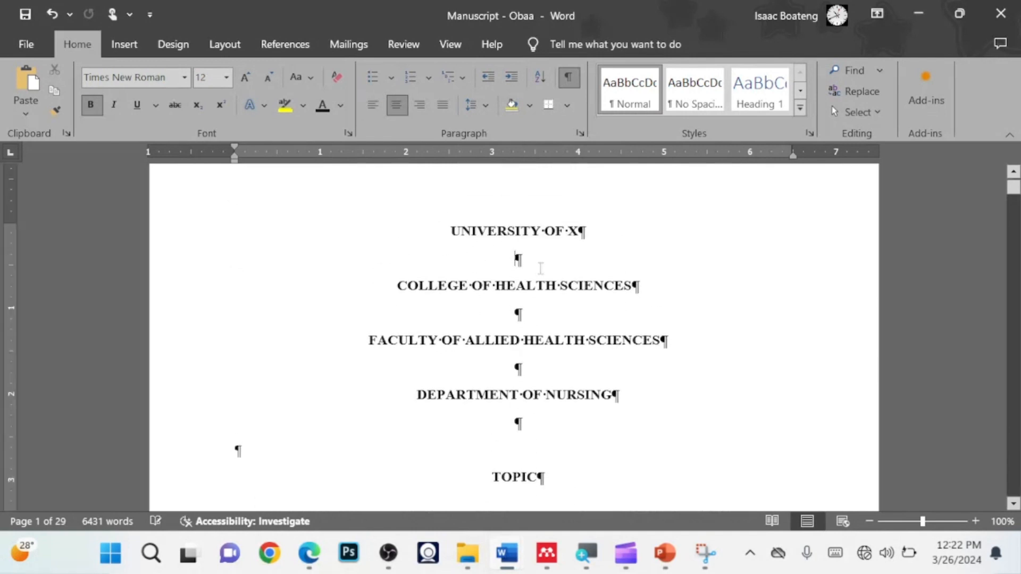
pyautogui.press('Return')
pyautogui.press('Return')
pyautogui.press('Return')
pyautogui.press('Return')
pyautogui.press('Return')
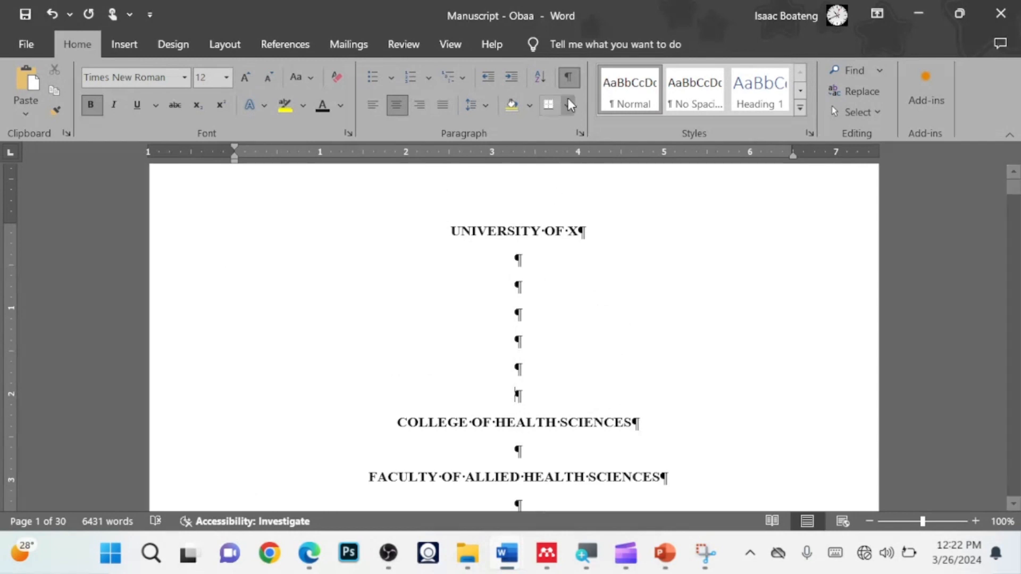
# Hide and reshow the paragraph marks, and delete the five empty paragraphs added below UNIVERSITY OF X
pyautogui.click(568, 79)
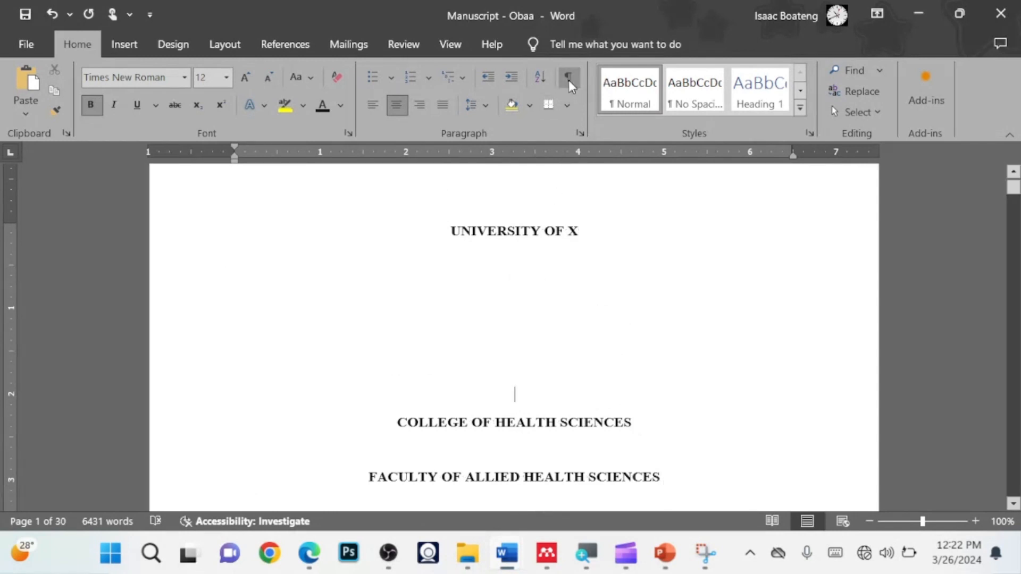
pyautogui.click(569, 80)
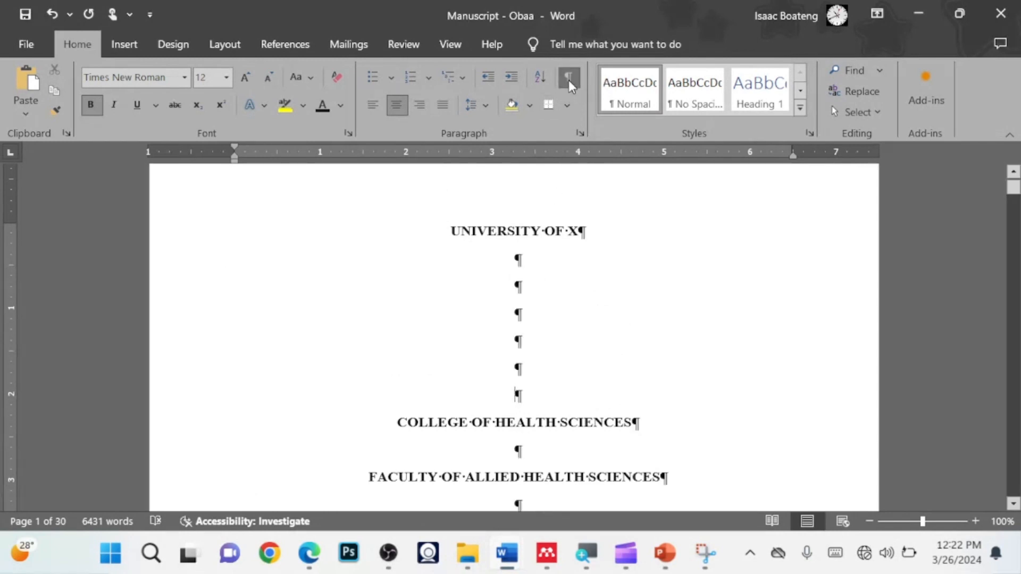
pyautogui.press('BackSpace')
pyautogui.press('BackSpace')
pyautogui.press('BackSpace')
pyautogui.press('BackSpace')
pyautogui.press('BackSpace')
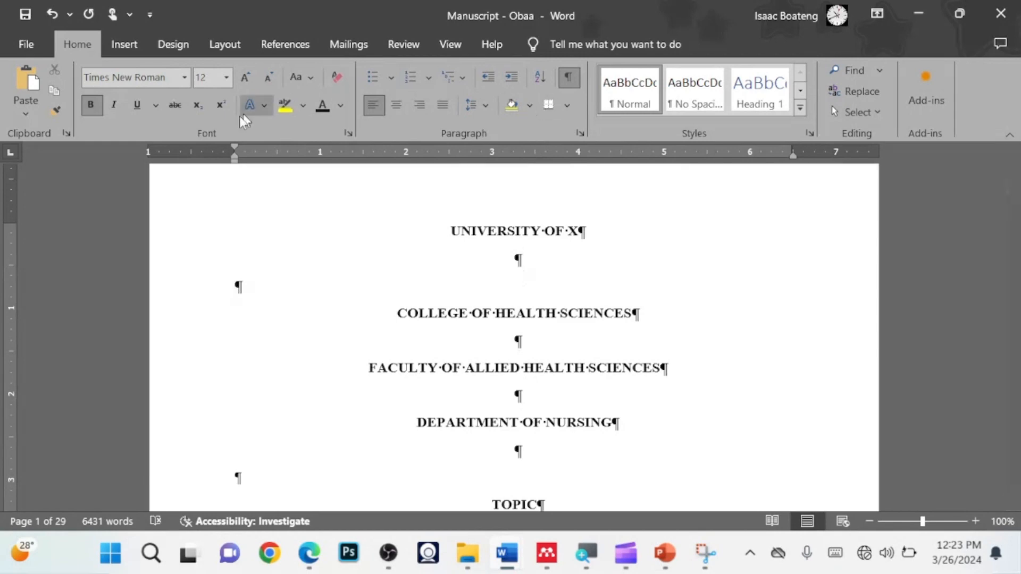
# Examine the available page break and section break options, including the Next Page section break
pyautogui.click(224, 44)
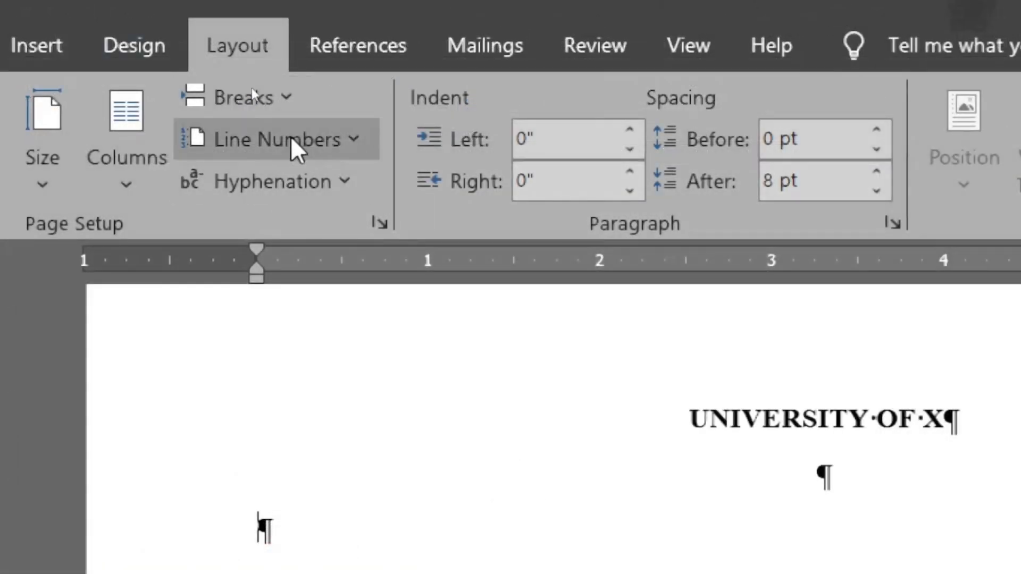
pyautogui.click(290, 94)
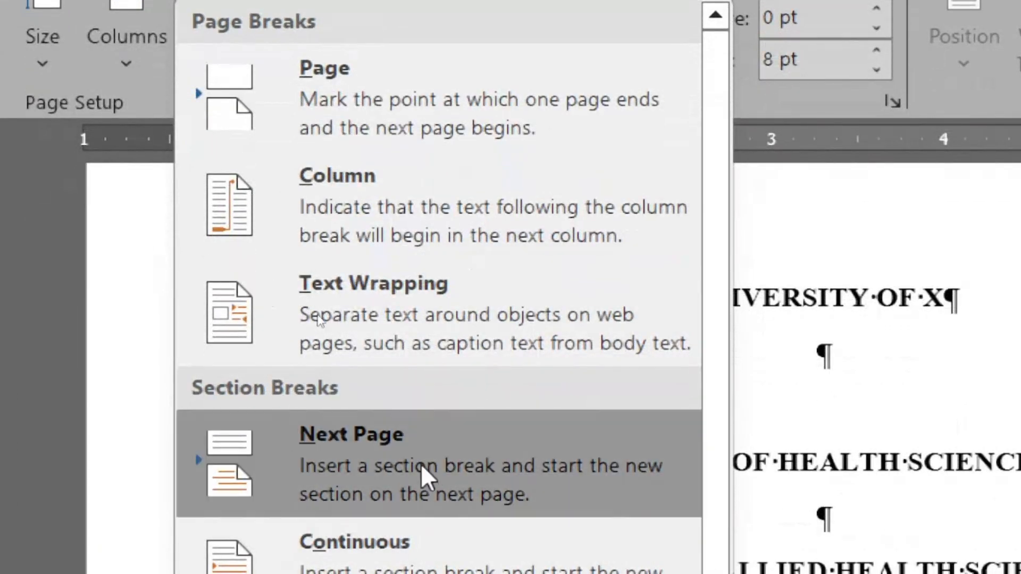
pyautogui.scroll(-1, 376, 452)
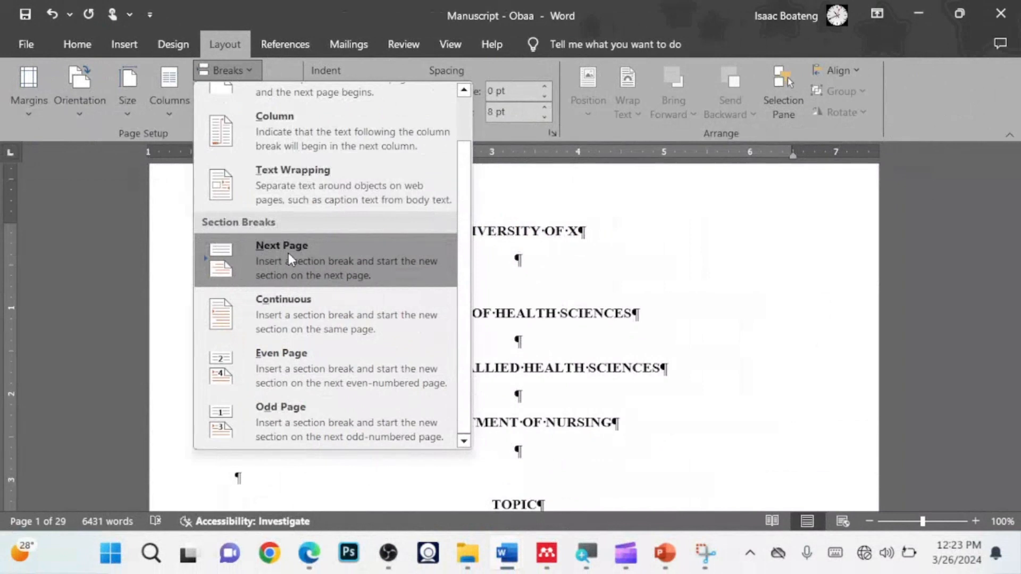
pyautogui.click(601, 287)
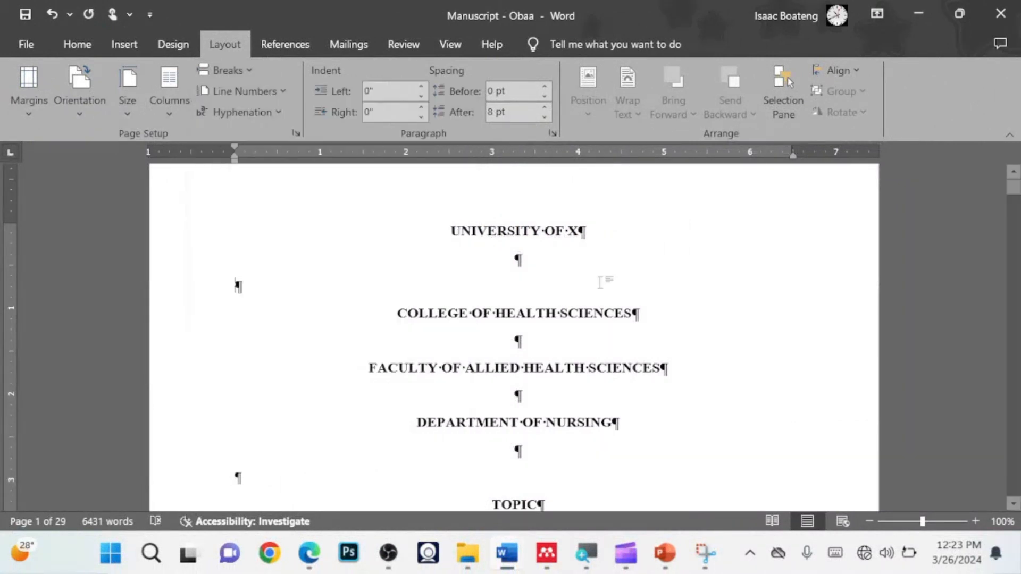
pyautogui.click(119, 44)
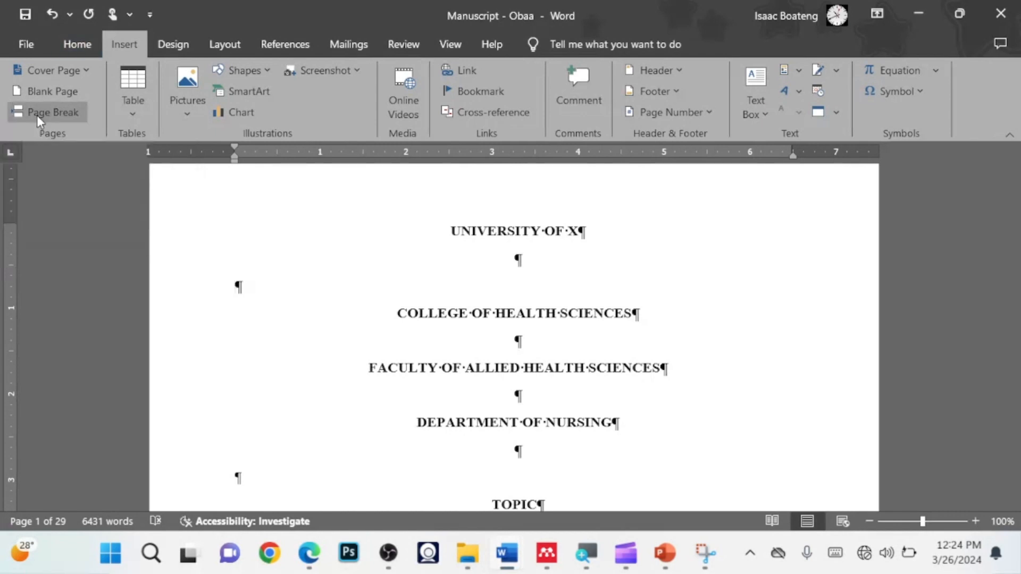
pyautogui.click(224, 43)
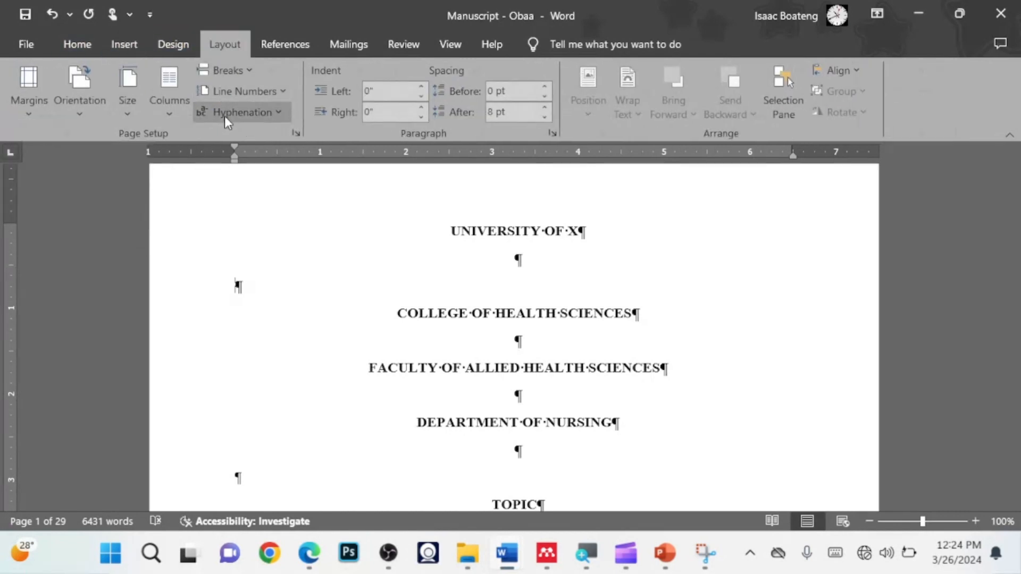
pyautogui.click(248, 72)
pyautogui.click(248, 72)
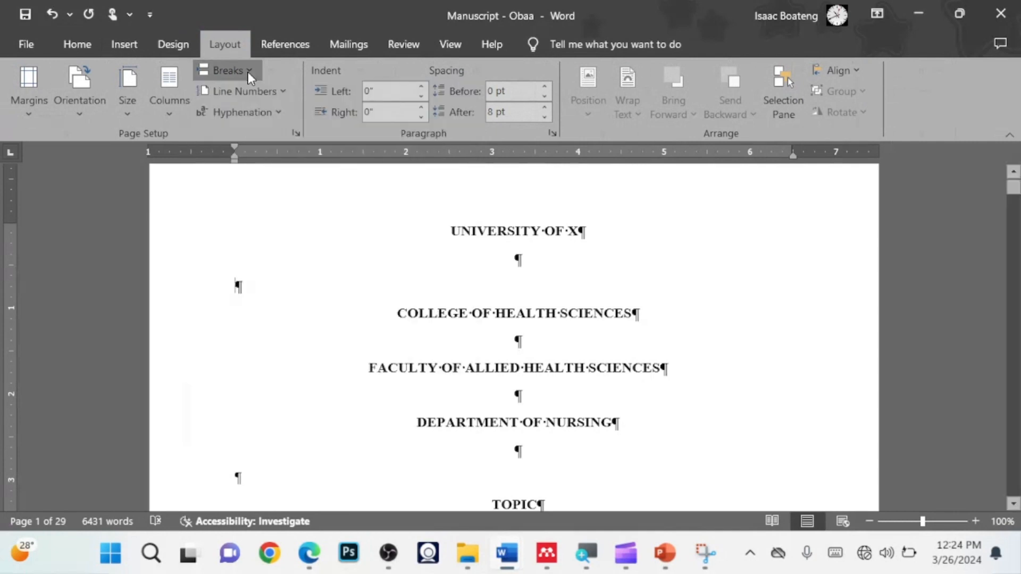
pyautogui.click(93, 44)
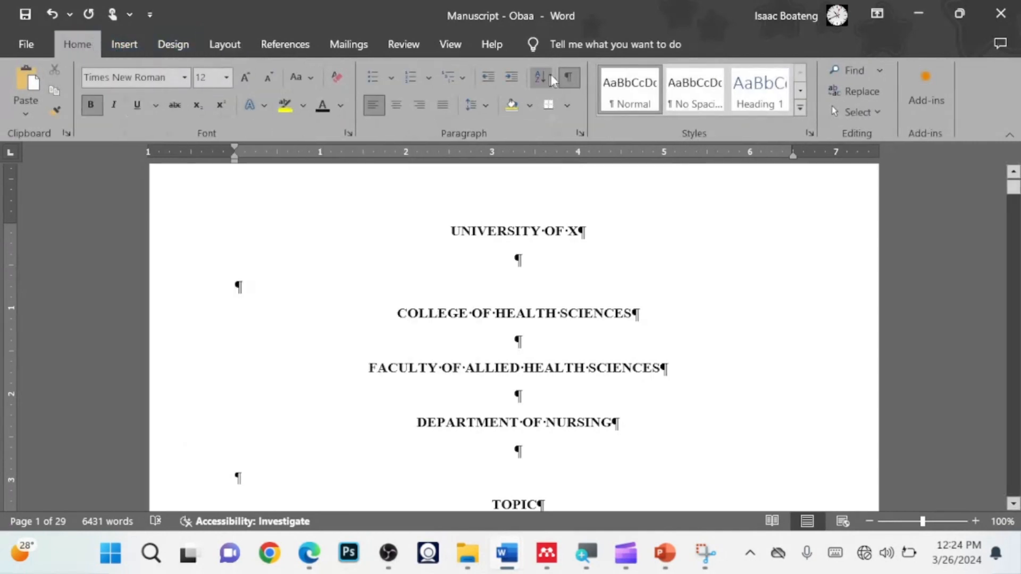
# Delete the surplus empty paragraphs below JUNE, 2021 on the title page, pulling the DECLARATION heading up beneath the date
pyautogui.scroll(-10, 523, 420)
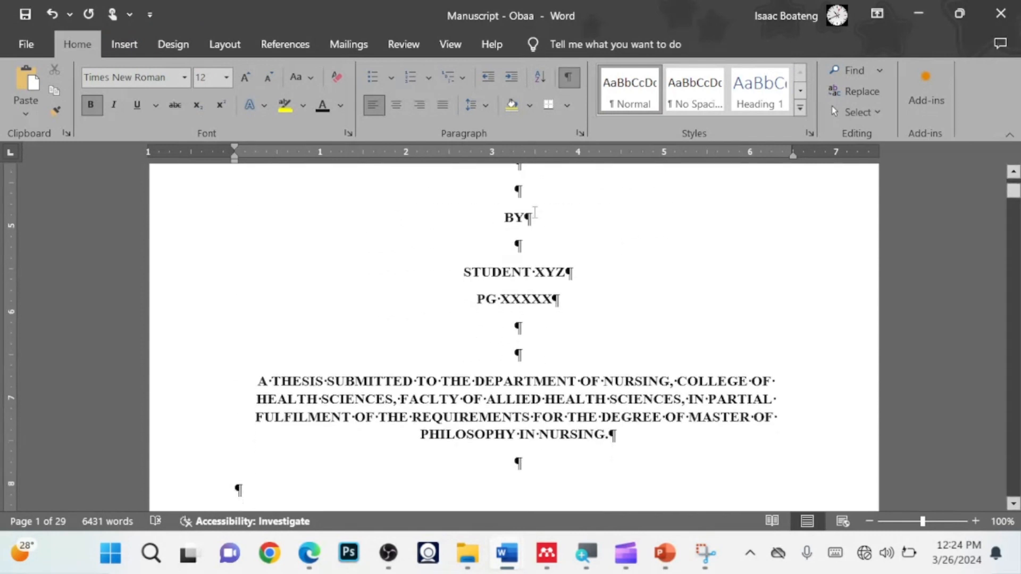
pyautogui.scroll(-3, 522, 420)
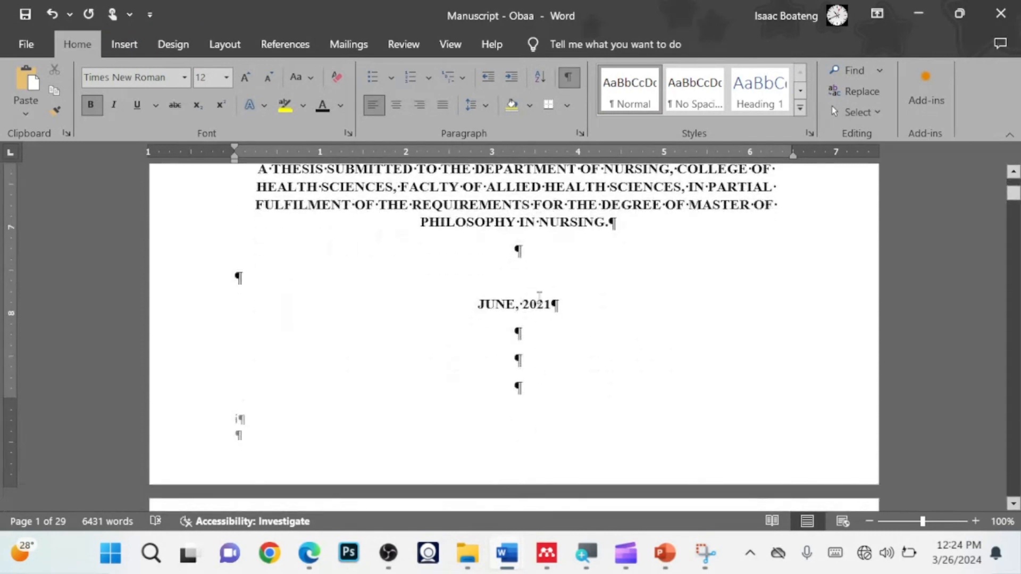
pyautogui.click(535, 347)
pyautogui.press('Delete')
pyautogui.press('Delete')
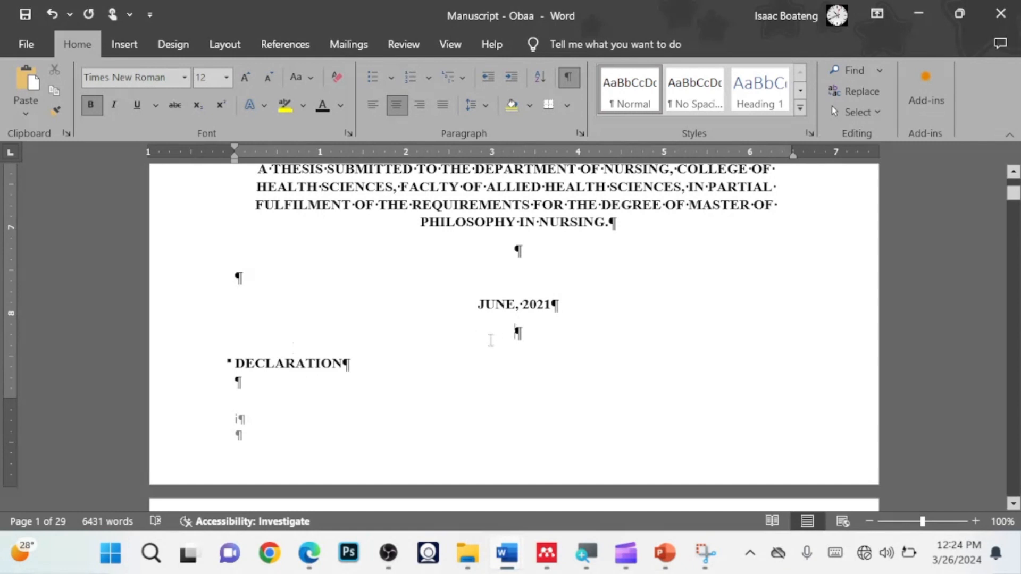
# Add an empty paragraph below JUNE, 2021 to push the DECLARATION heading onto the next page
pyautogui.press('Return')
pyautogui.scroll(-5, 490, 340)
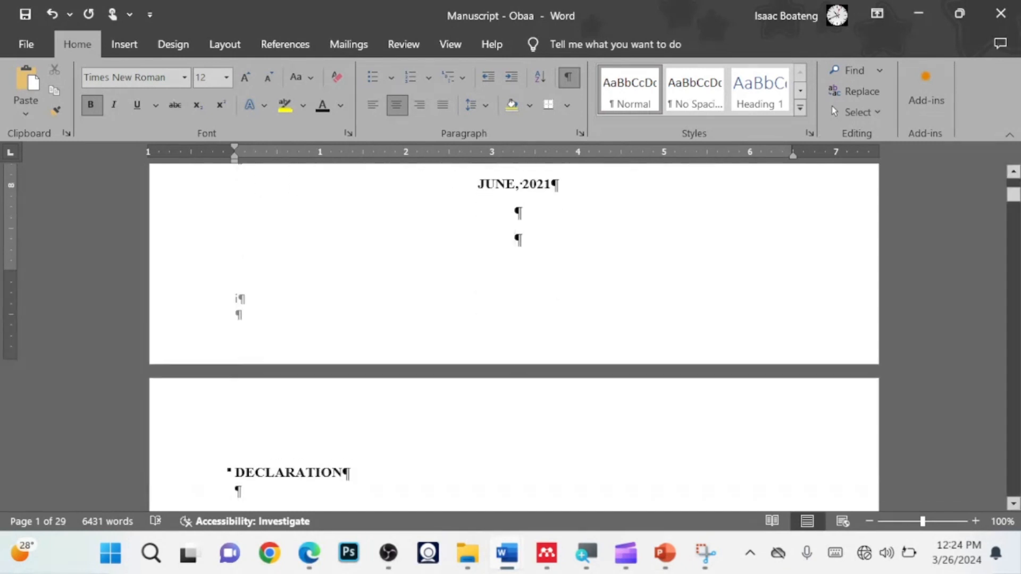
pyautogui.scroll(5, 559, 367)
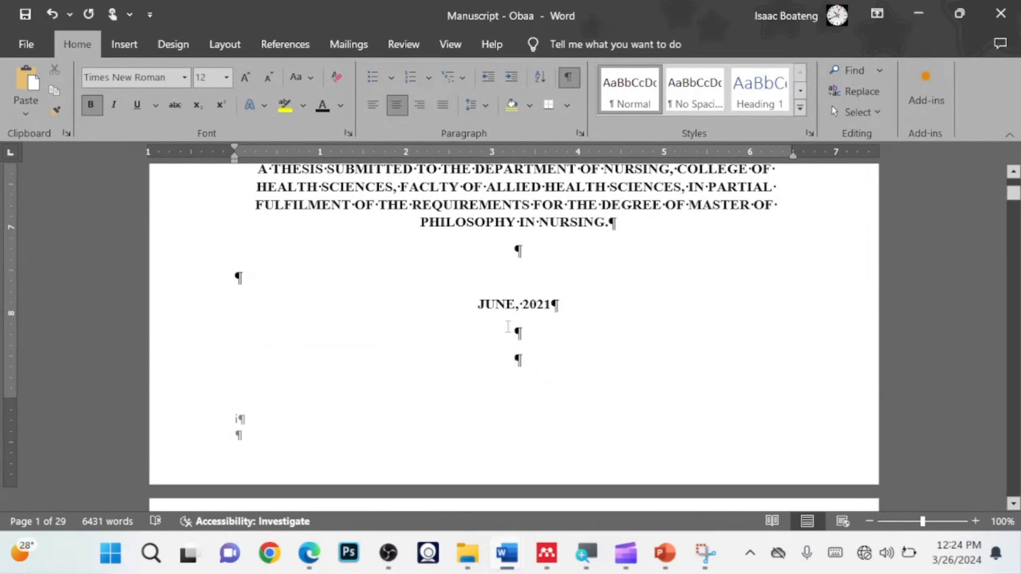
# Remove the added empty paragraph so the DECLARATION heading moves back to the title page
pyautogui.click(498, 254)
pyautogui.click(514, 360)
pyautogui.write('DECLARATION')
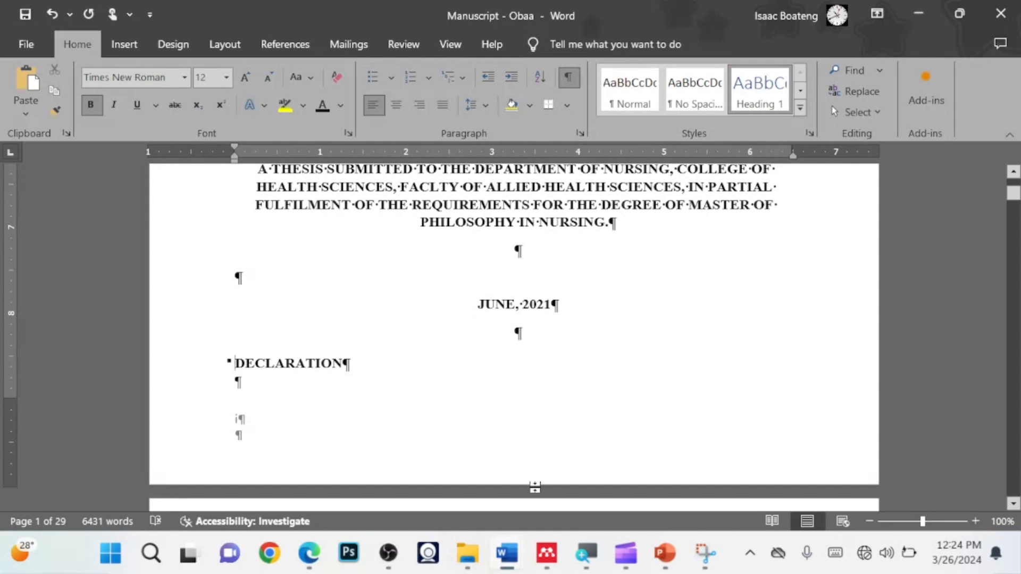
pyautogui.scroll(-3, 534, 482)
pyautogui.scroll(3, 452, 367)
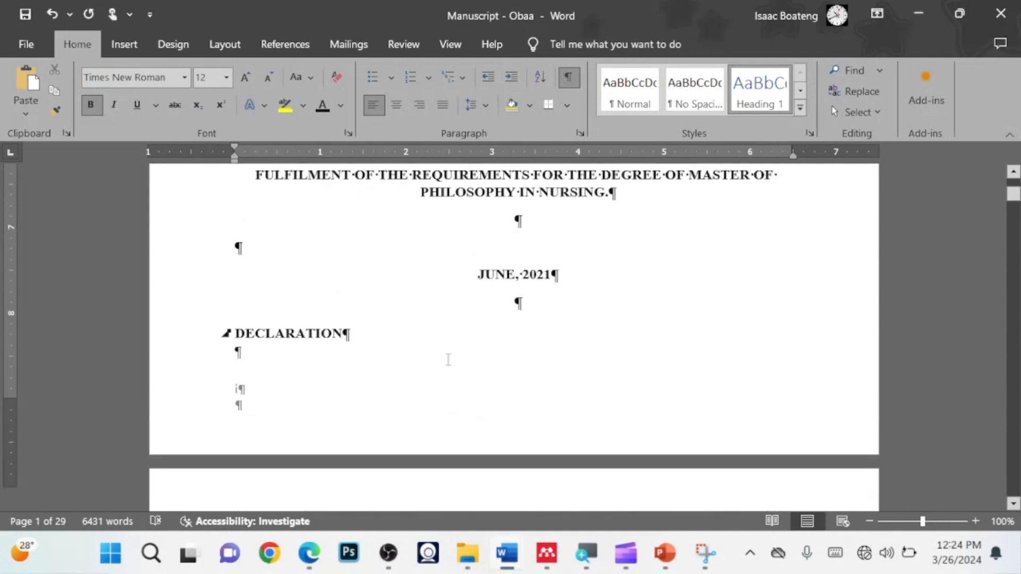
# Insert a Next Page section break directly after JUNE, 2021 on the title page
pyautogui.click(500, 345)
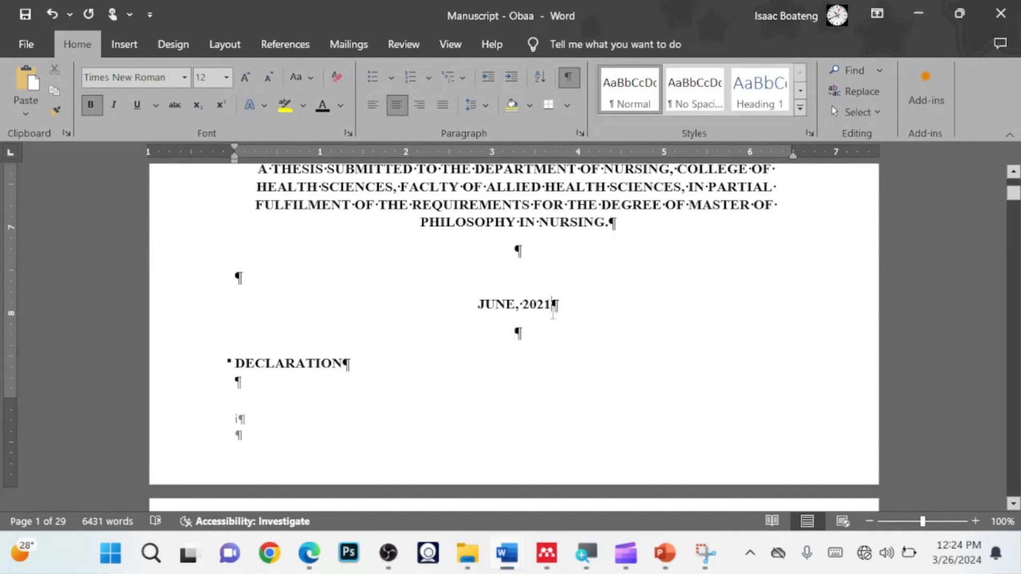
pyautogui.click(247, 48)
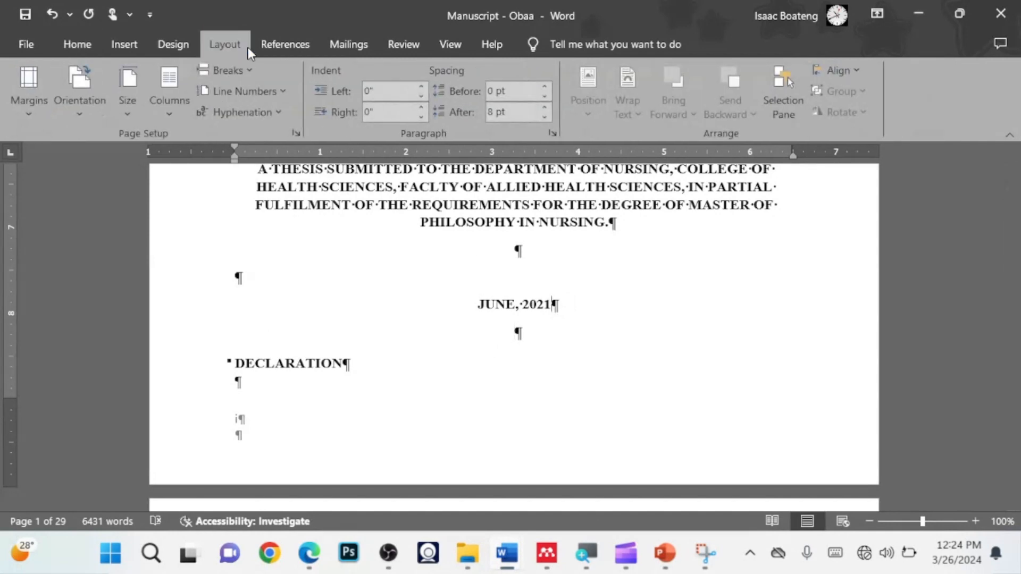
pyautogui.click(249, 70)
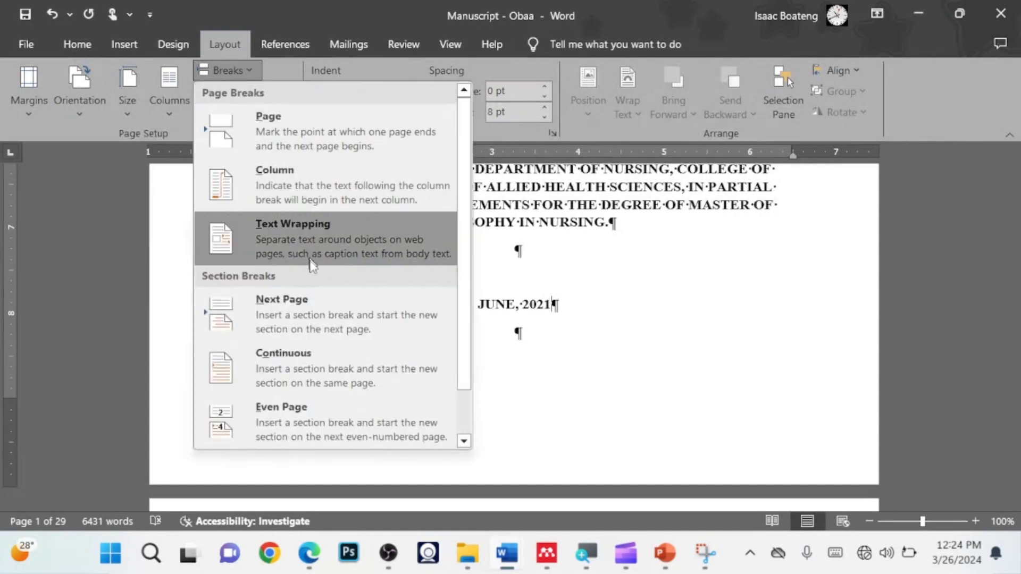
pyautogui.click(311, 298)
pyautogui.scroll(-2, 643, 370)
pyautogui.scroll(3, 672, 363)
pyautogui.scroll(2, 638, 367)
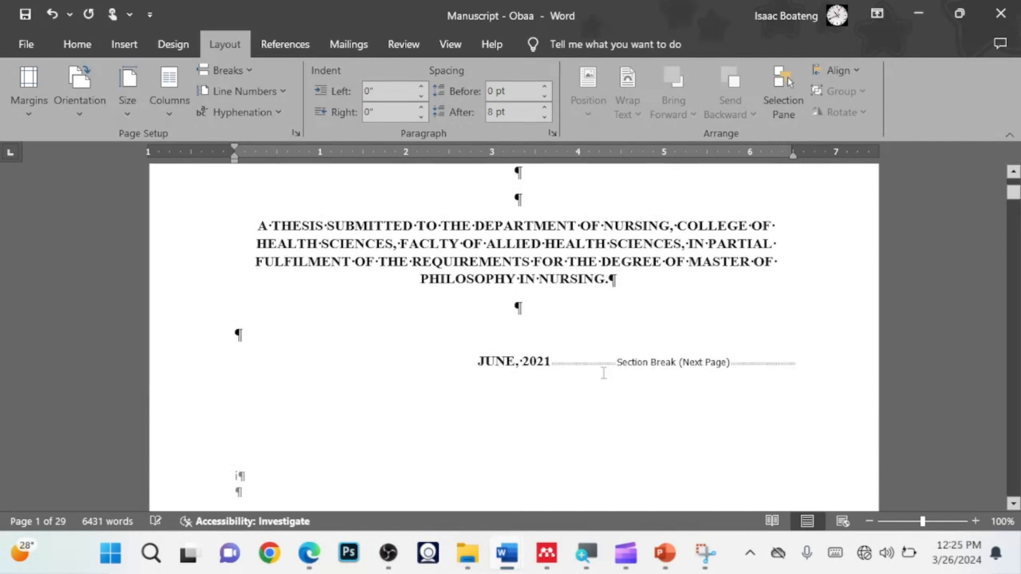
# Delete the two empty paragraphs above the DECLARATION heading and center the heading
pyautogui.scroll(-10, 480, 250)
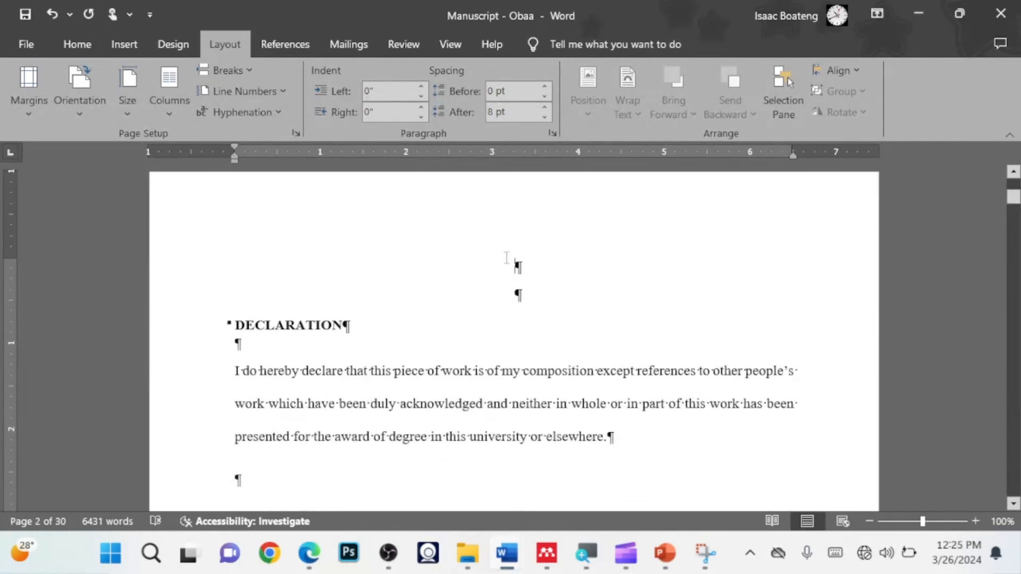
pyautogui.click(524, 284)
pyautogui.press('Delete')
pyautogui.press('Delete')
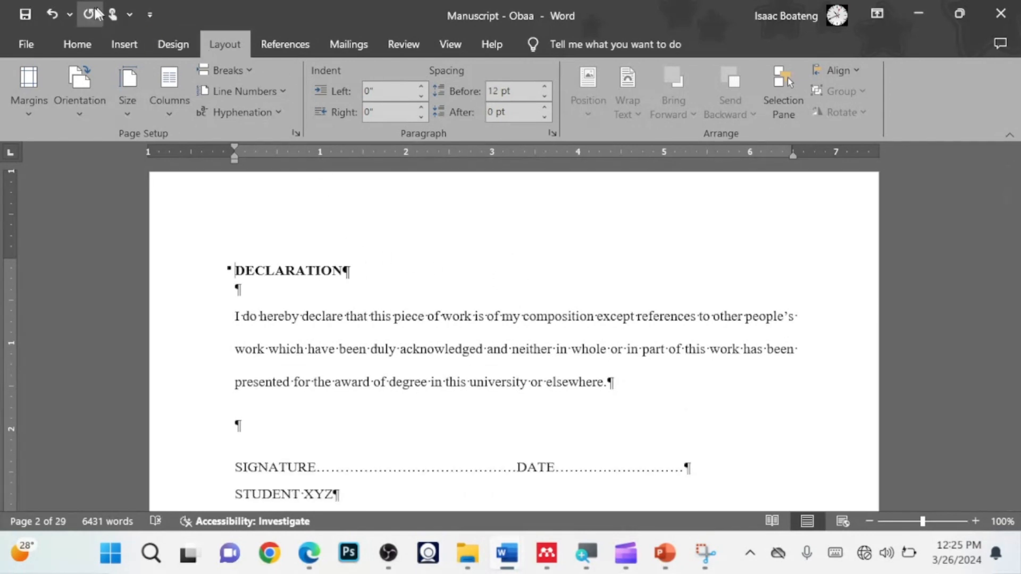
pyautogui.click(84, 40)
pyautogui.click(396, 106)
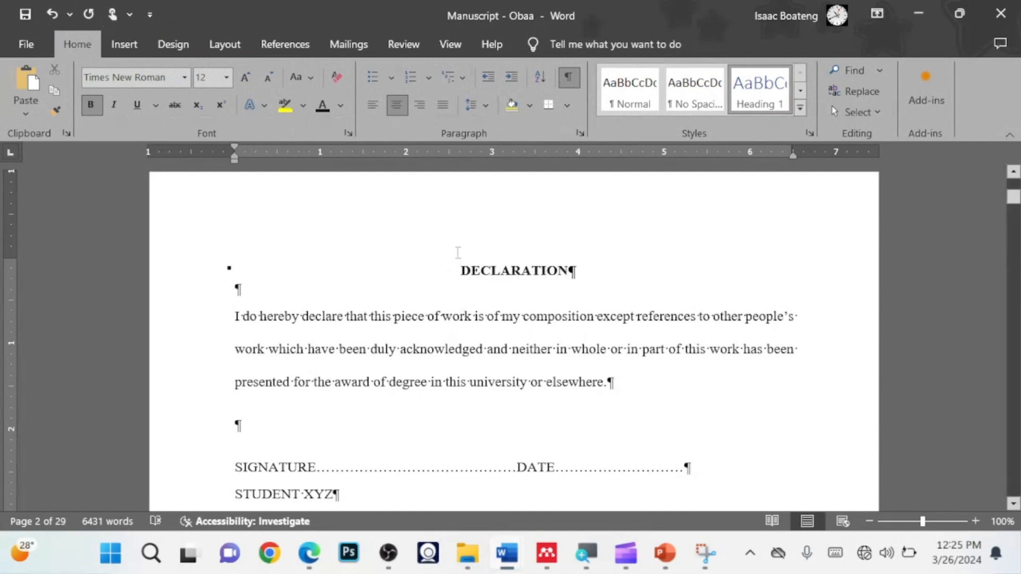
# Insert a Next Page section break at the end of the keywords line so CHAPTER ONE starts a new section
pyautogui.scroll(-15, 457, 252)
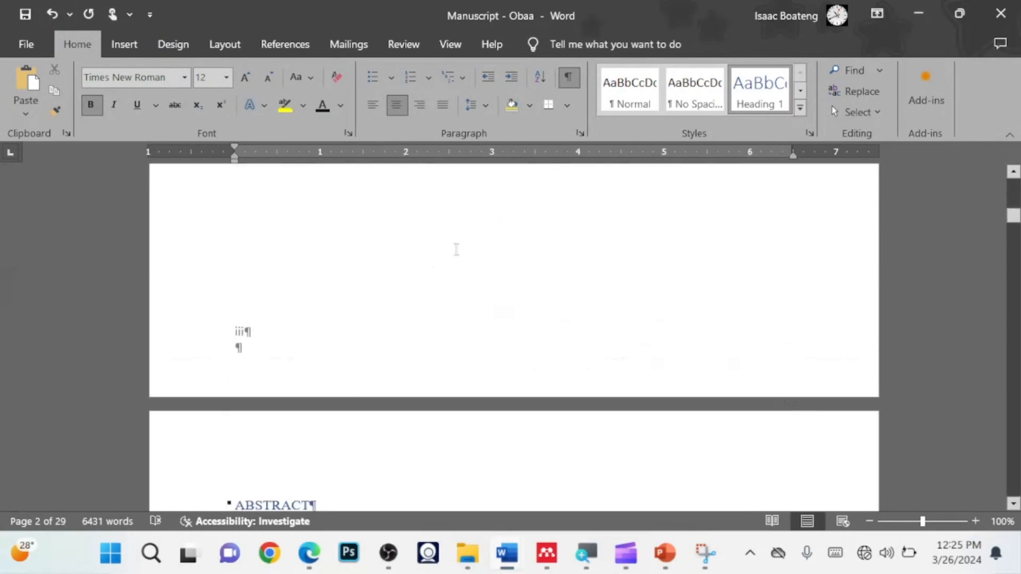
pyautogui.scroll(-15, 456, 250)
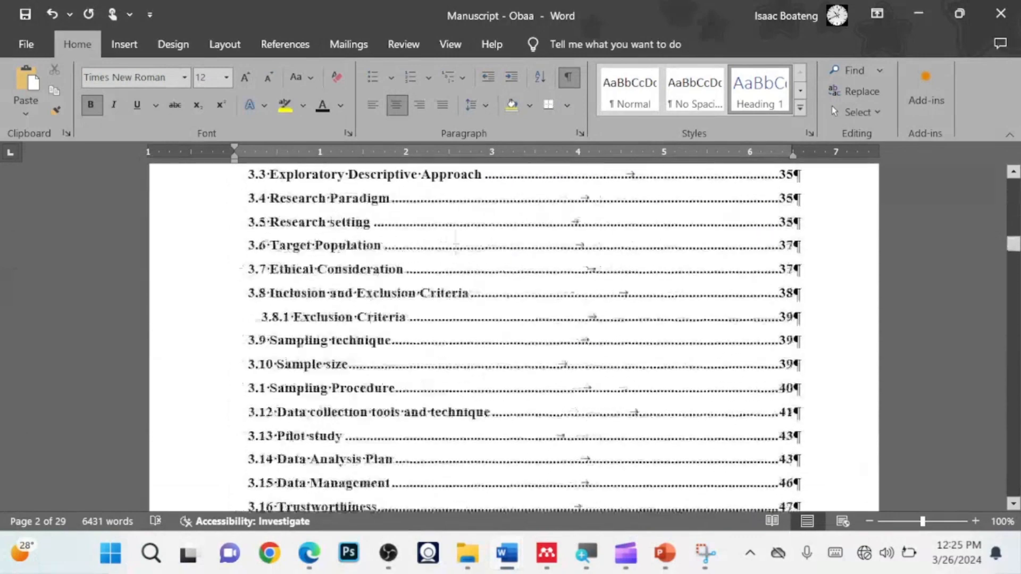
pyautogui.scroll(-15, 456, 245)
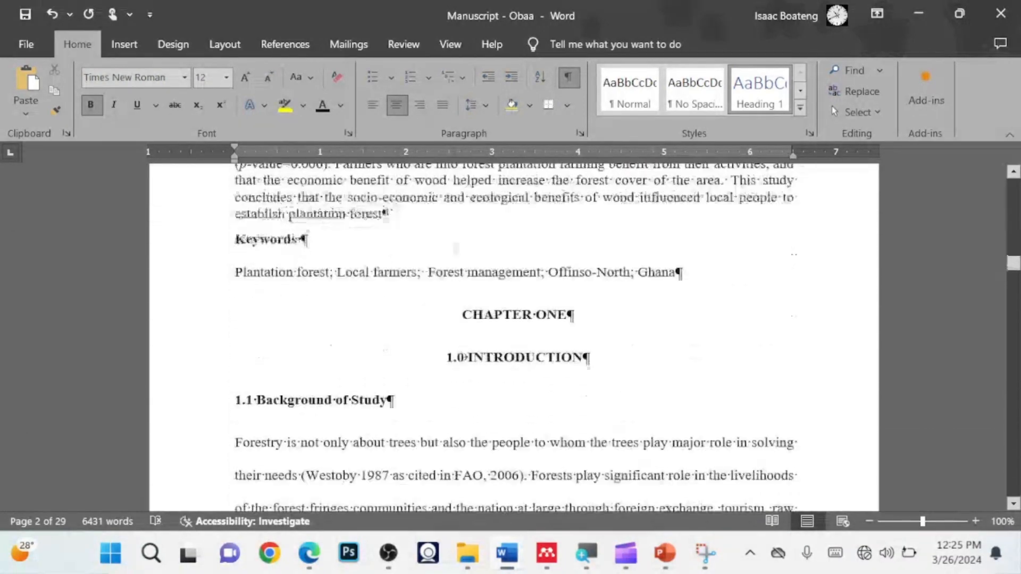
pyautogui.scroll(-3, 456, 246)
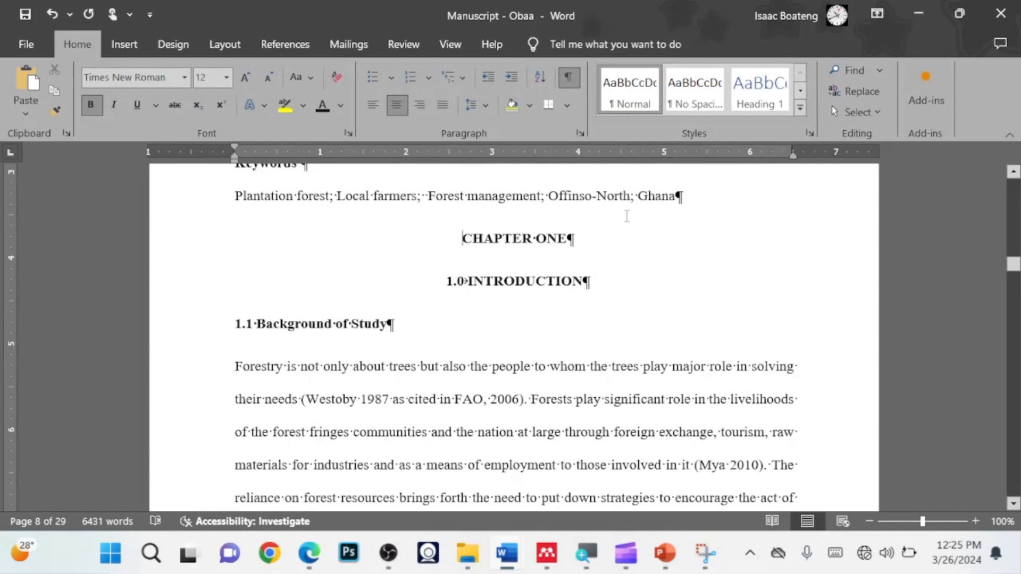
pyautogui.click(681, 198)
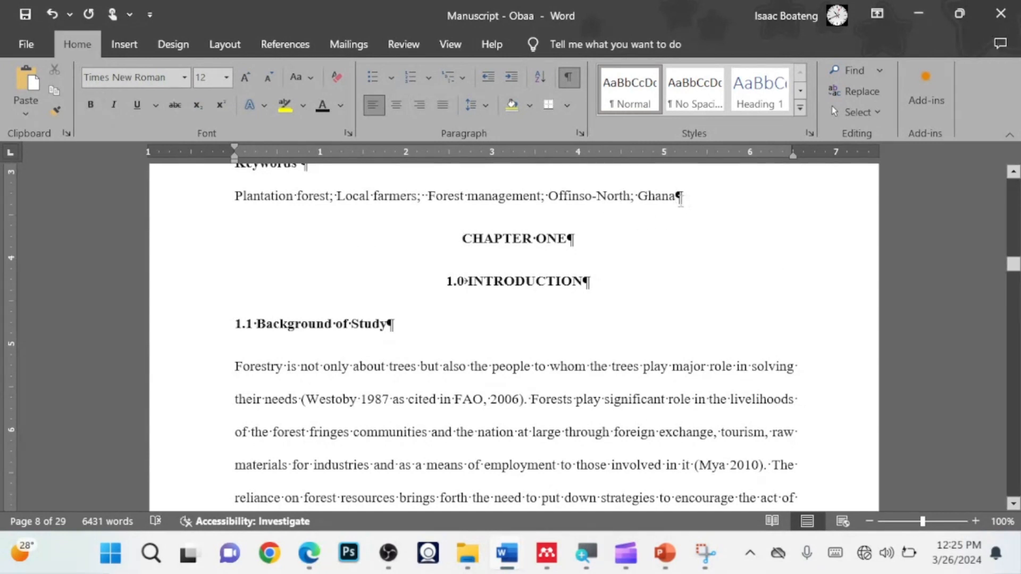
pyautogui.scroll(15, 524, 247)
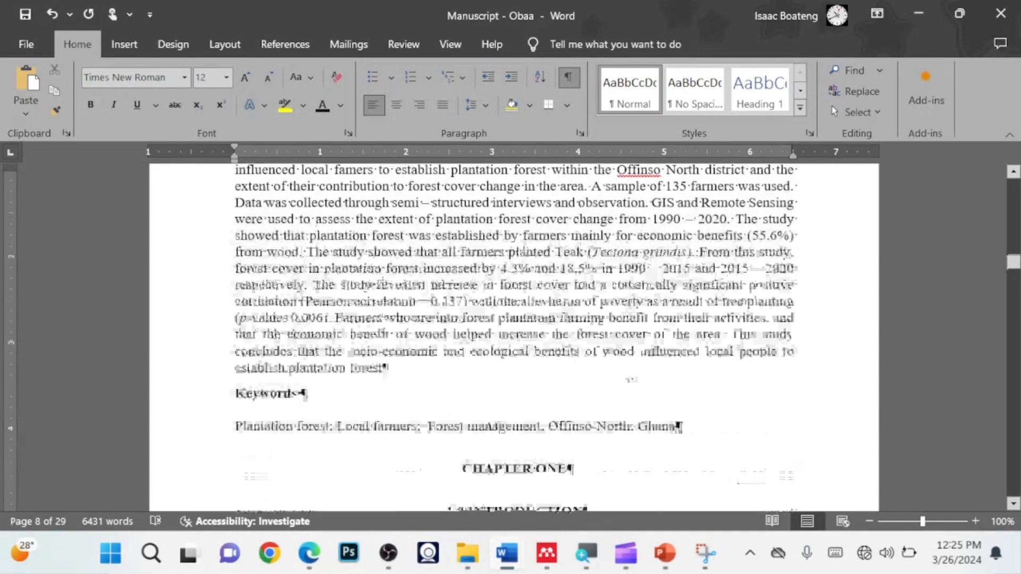
pyautogui.scroll(-15, 524, 247)
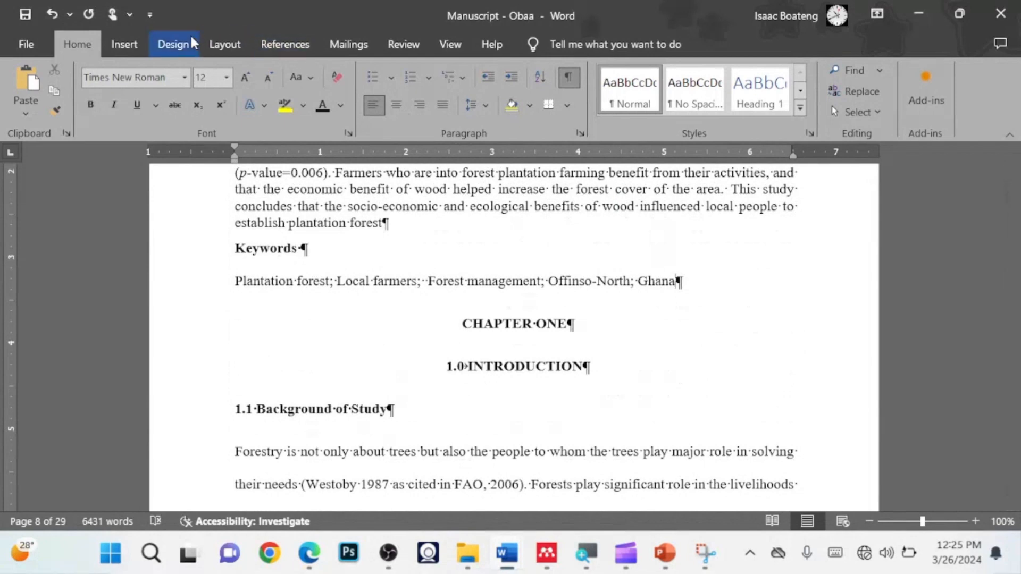
pyautogui.click(223, 42)
pyautogui.click(234, 70)
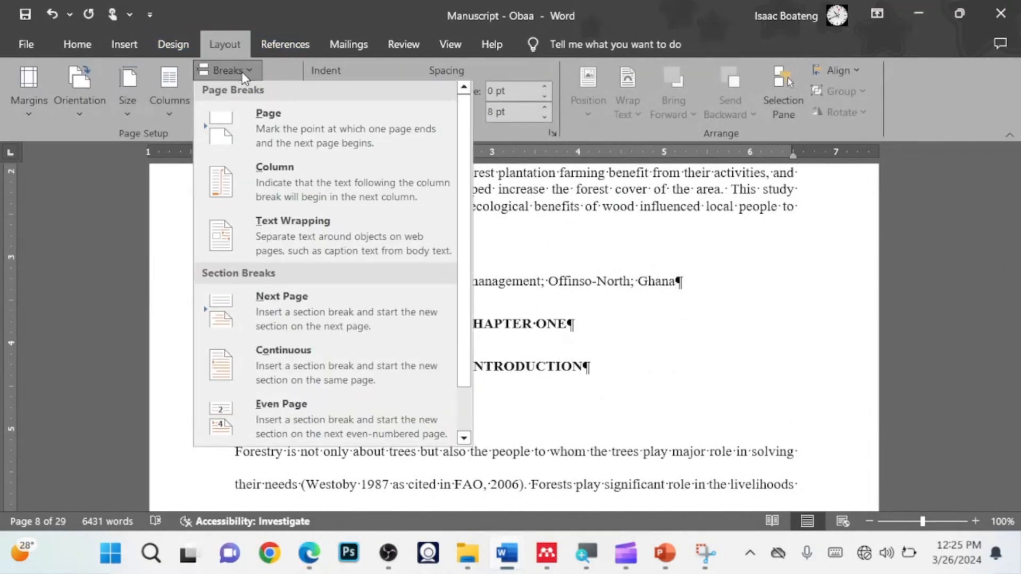
pyautogui.click(317, 302)
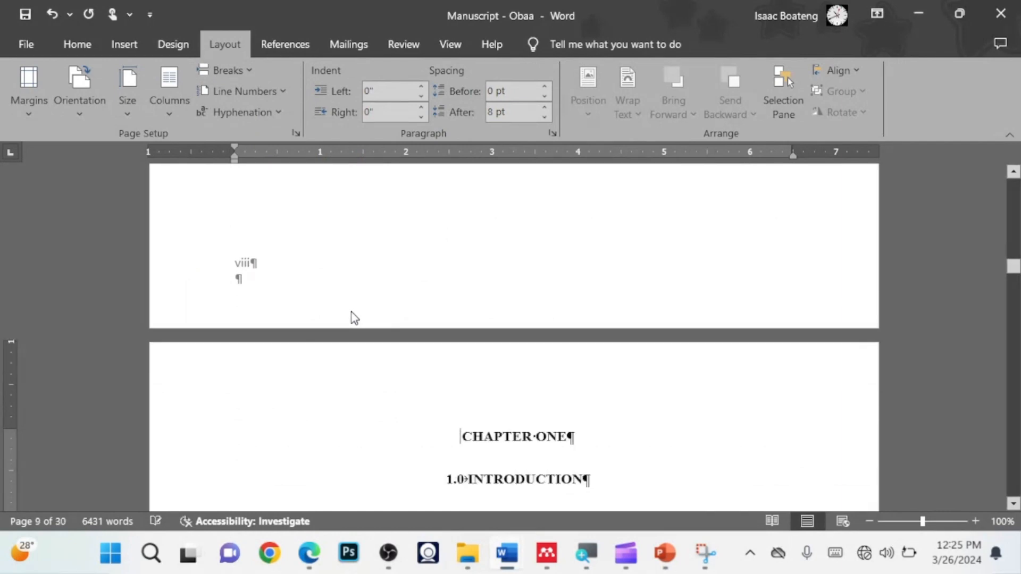
pyautogui.scroll(5, 332, 255)
pyautogui.scroll(8, 332, 255)
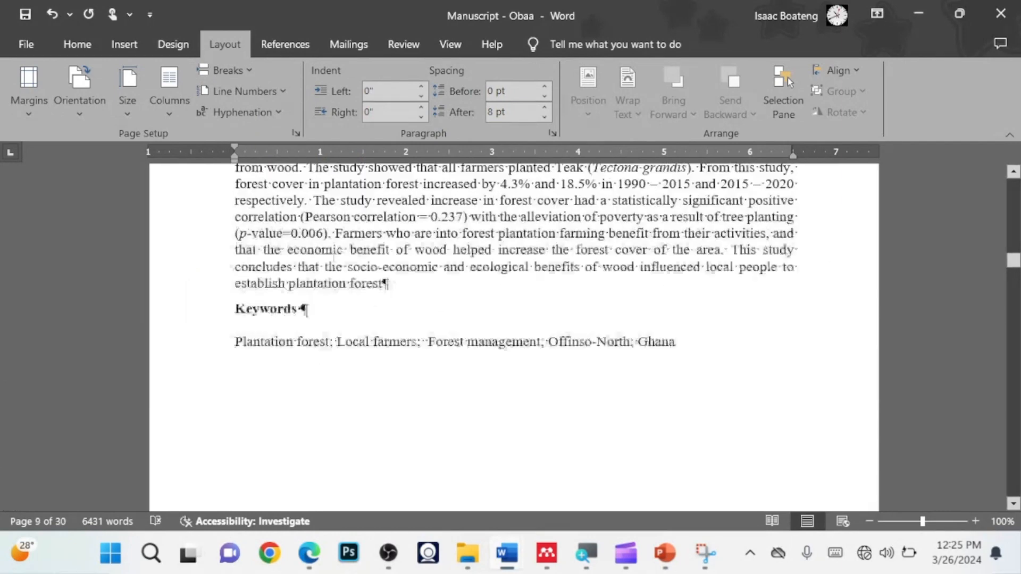
pyautogui.scroll(-4, 529, 255)
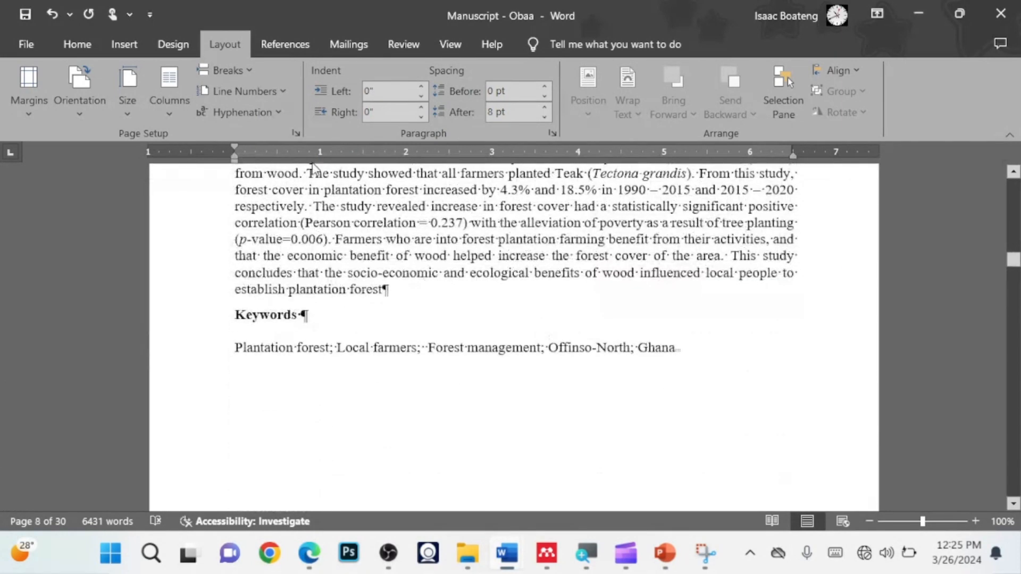
# Try deleting the section break after the keywords line, undoing the deletion each time
pyautogui.click(64, 40)
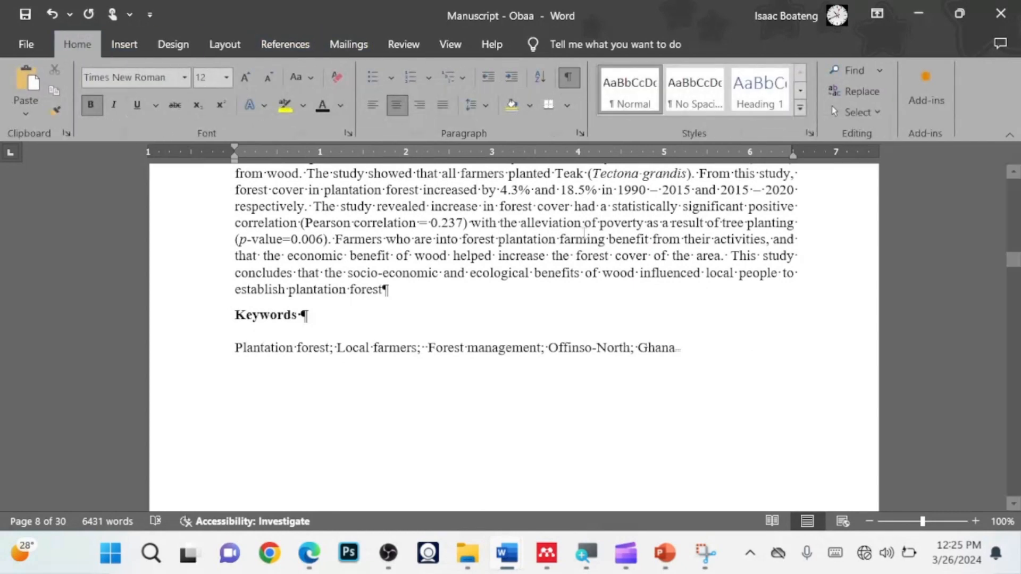
pyautogui.scroll(-5, 519, 381)
pyautogui.scroll(5, 558, 323)
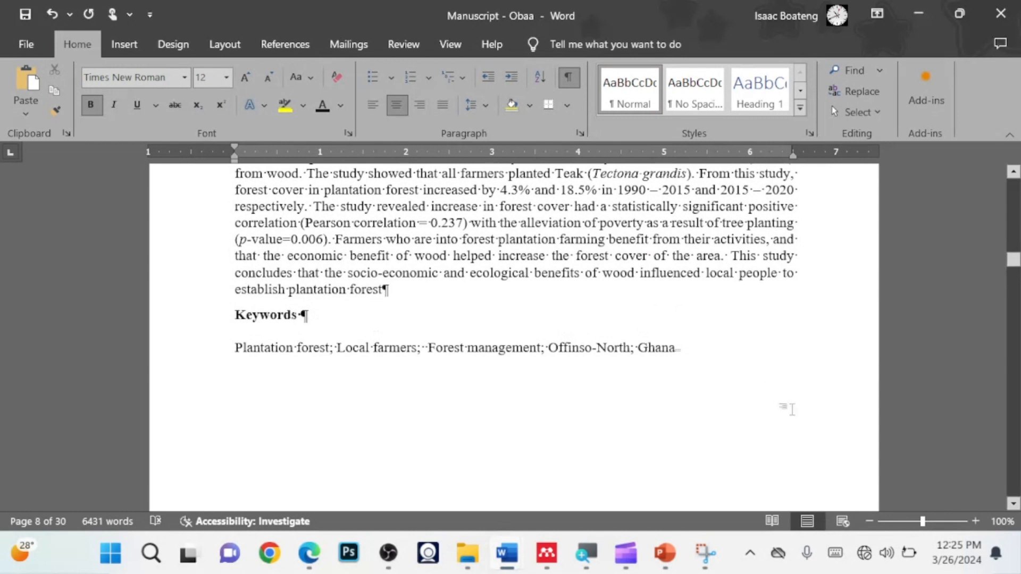
pyautogui.click(680, 353)
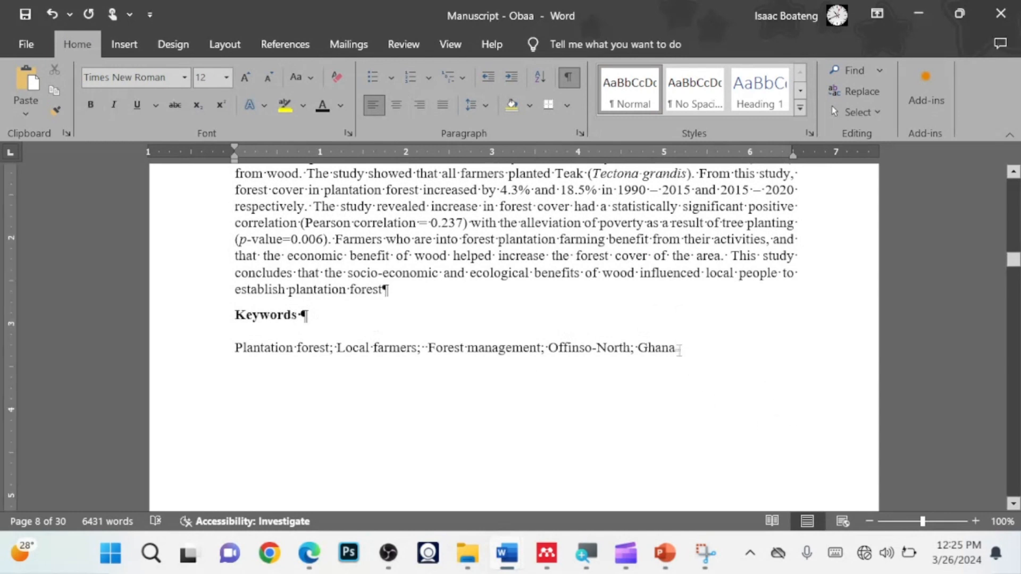
pyautogui.press('Delete')
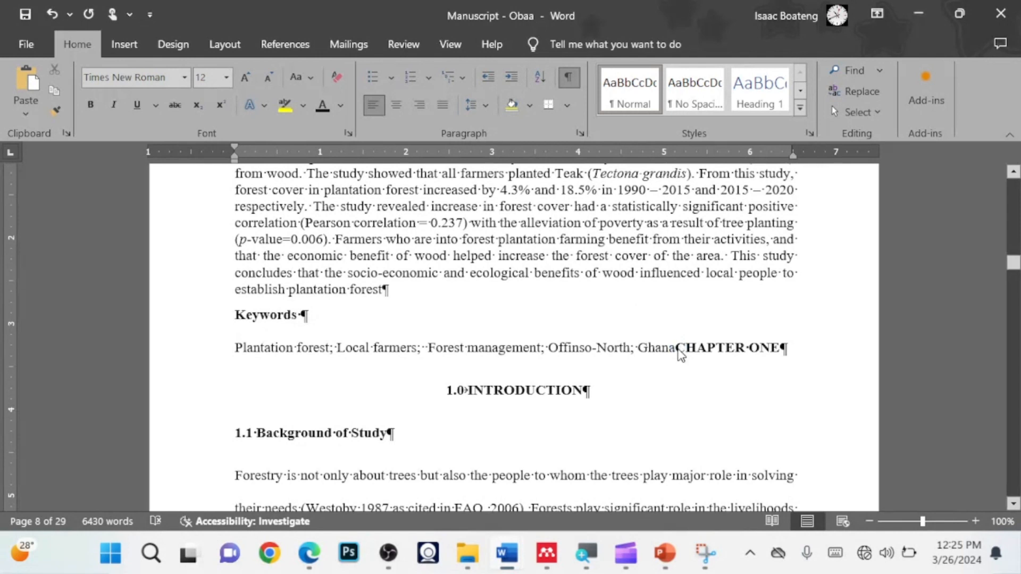
pyautogui.hotkey('ctrl', 'z')
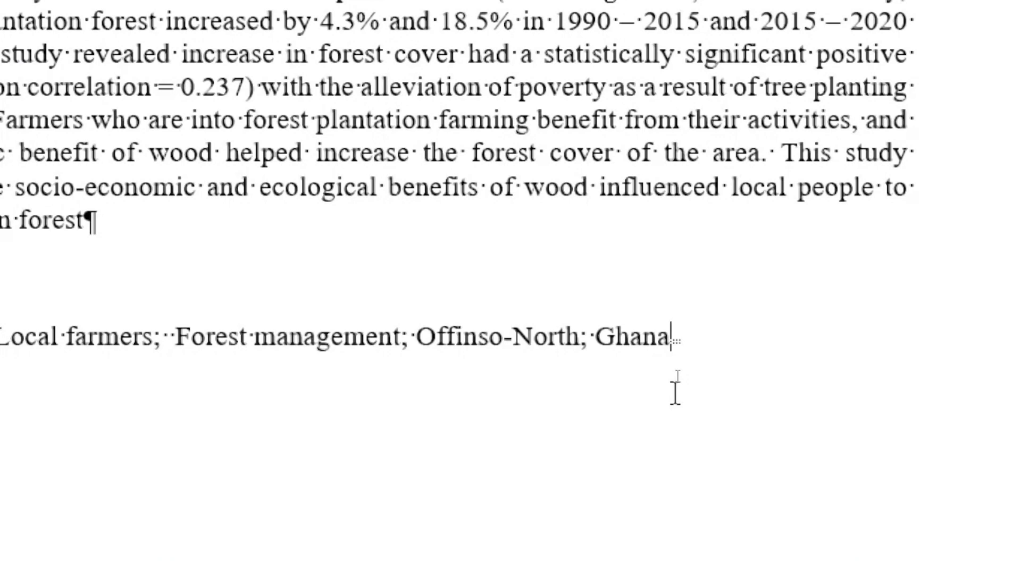
pyautogui.press('Delete')
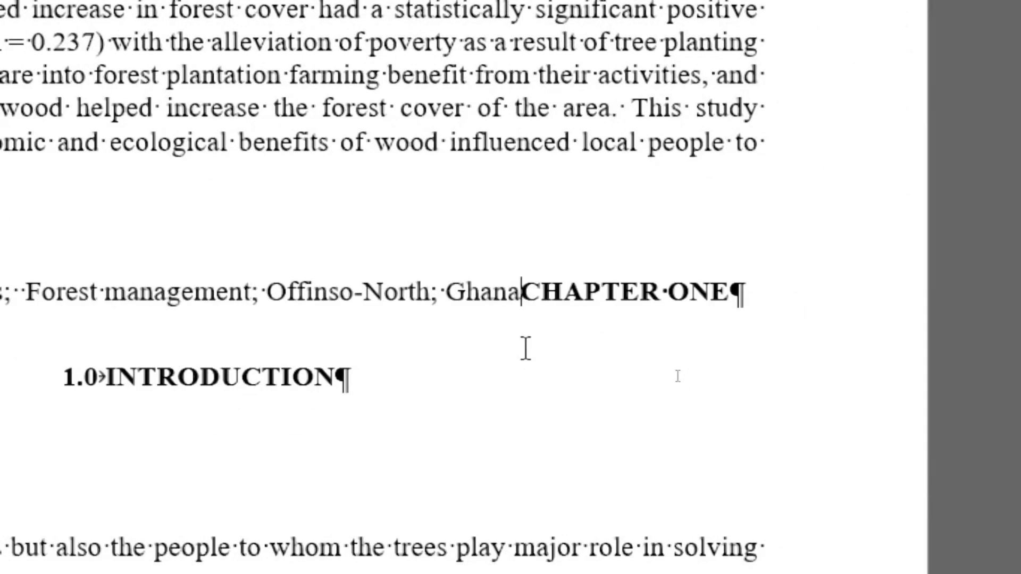
pyautogui.hotkey('ctrl', 'z')
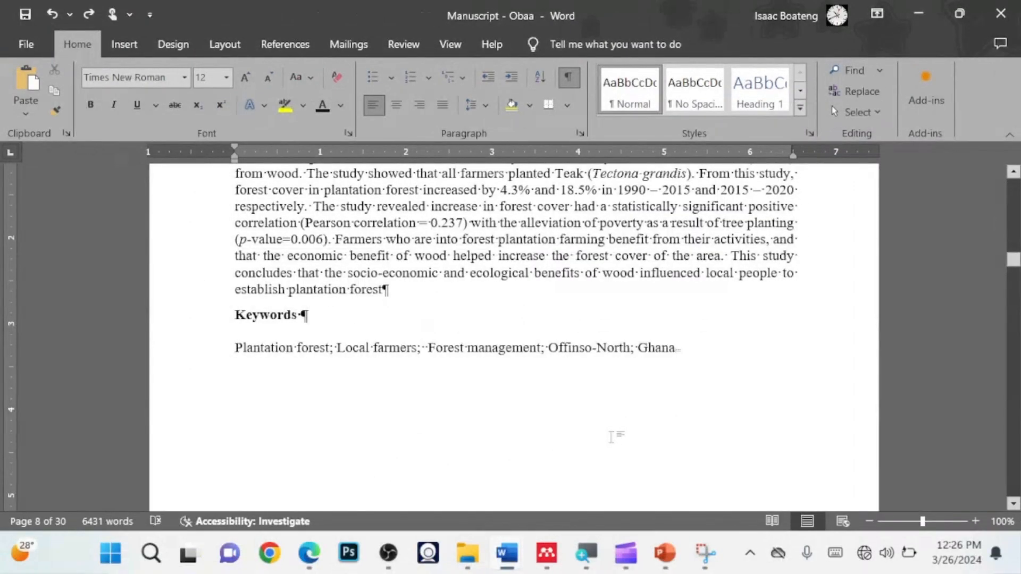
# Review the pages between the two section breaks, from CHAPTER ONE back to the title page, including the DECLARATION and DEDICATION headings
pyautogui.scroll(-6, 612, 436)
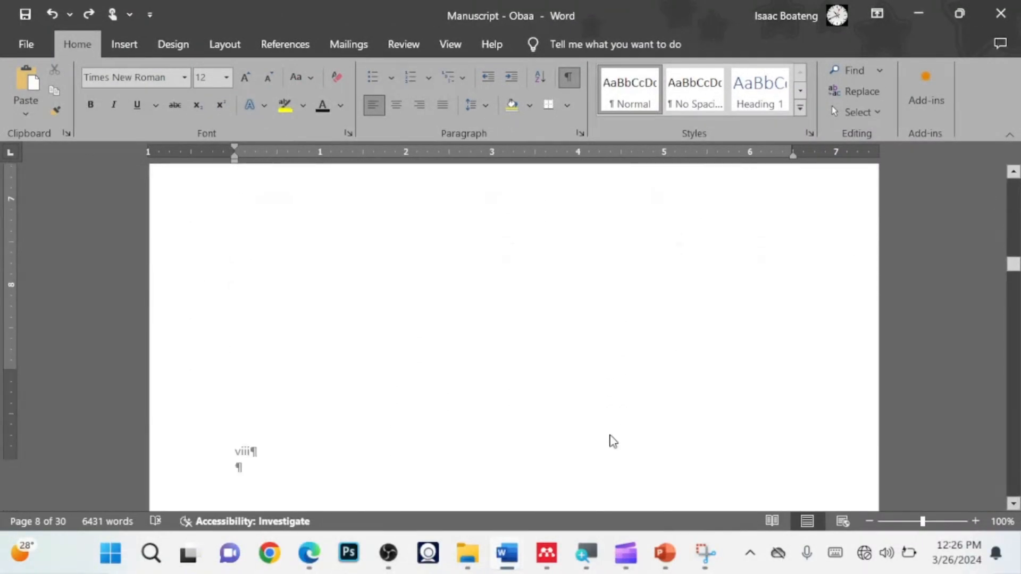
pyautogui.scroll(-3, 610, 436)
pyautogui.scroll(5, 604, 357)
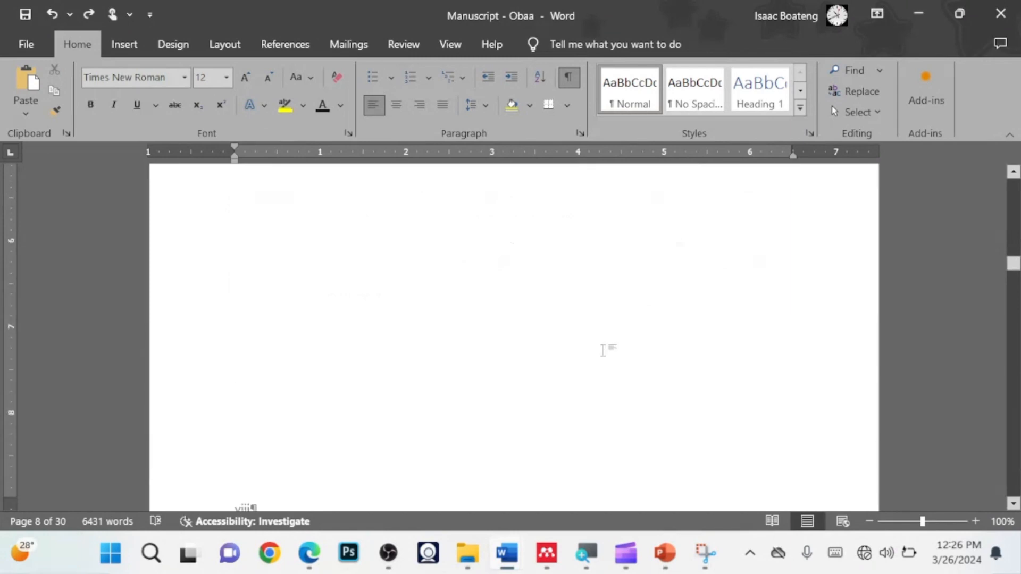
pyautogui.scroll(15, 603, 351)
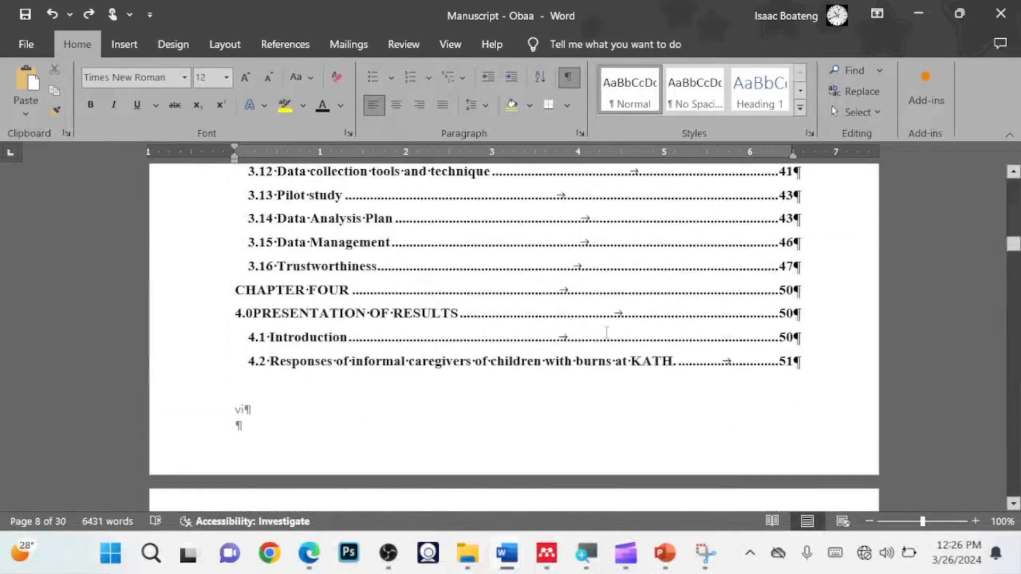
pyautogui.scroll(20, 606, 333)
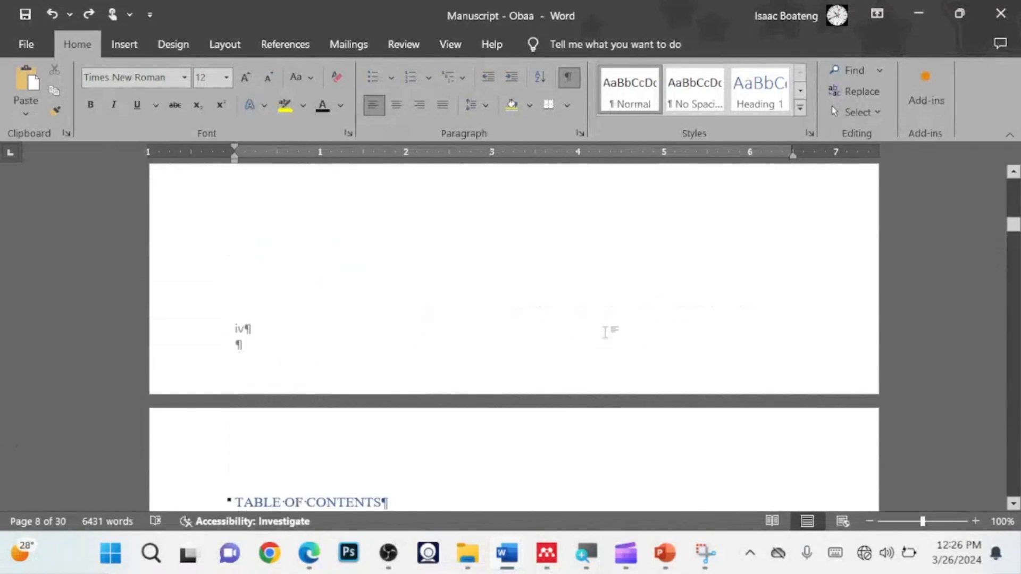
pyautogui.scroll(15, 605, 332)
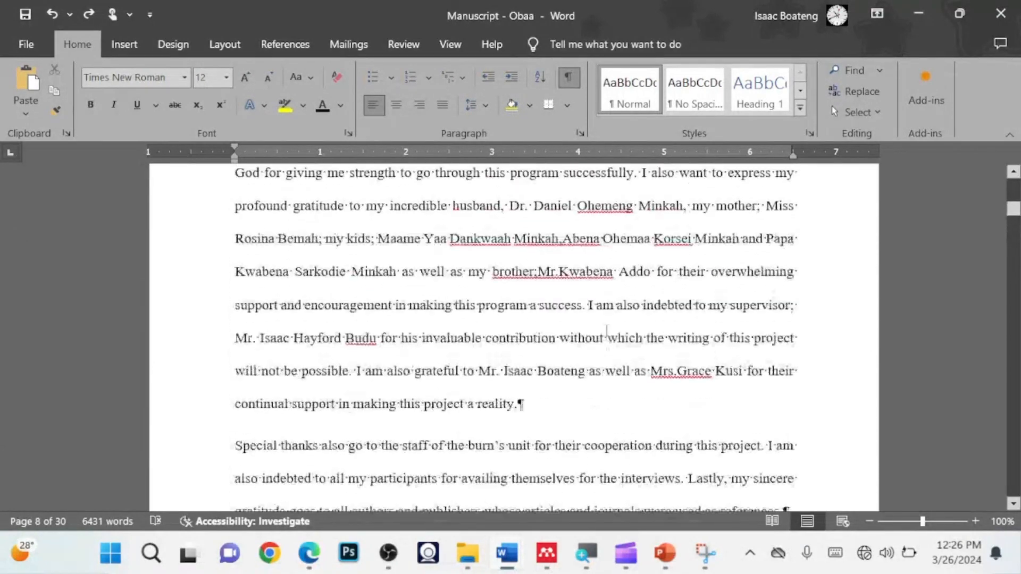
pyautogui.scroll(15, 606, 331)
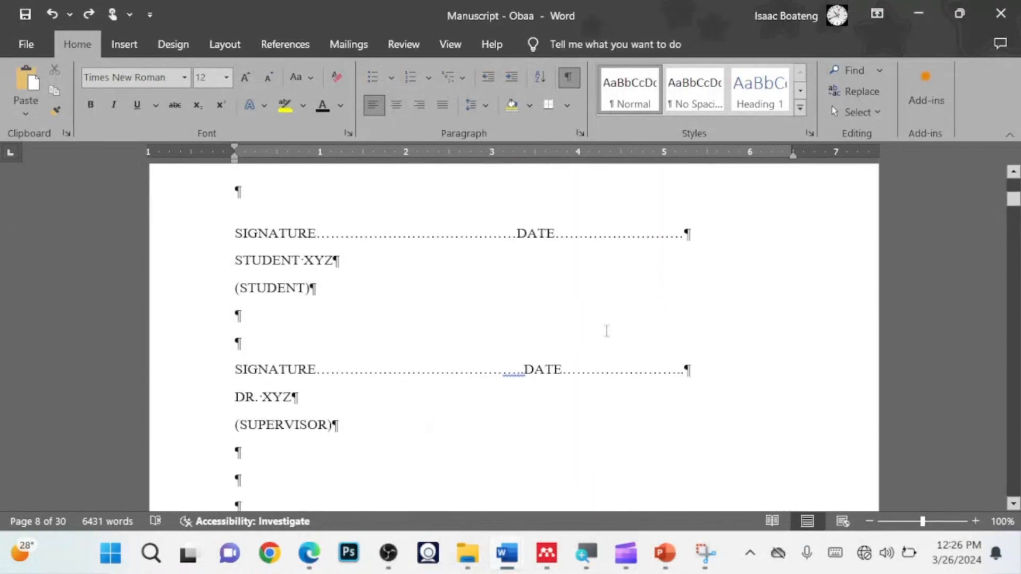
pyautogui.scroll(15, 606, 331)
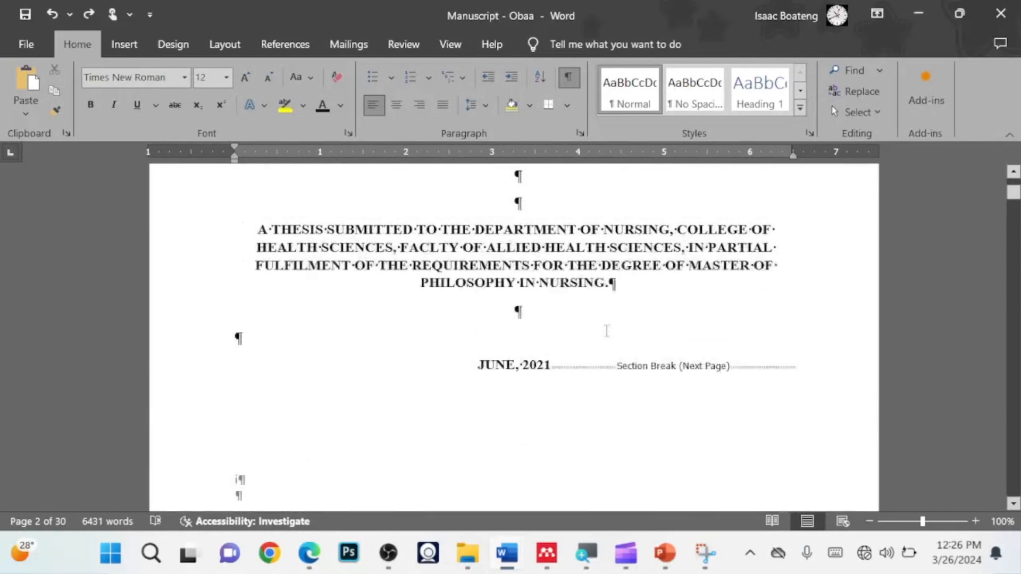
pyautogui.scroll(3, 607, 331)
pyautogui.scroll(-12, 607, 331)
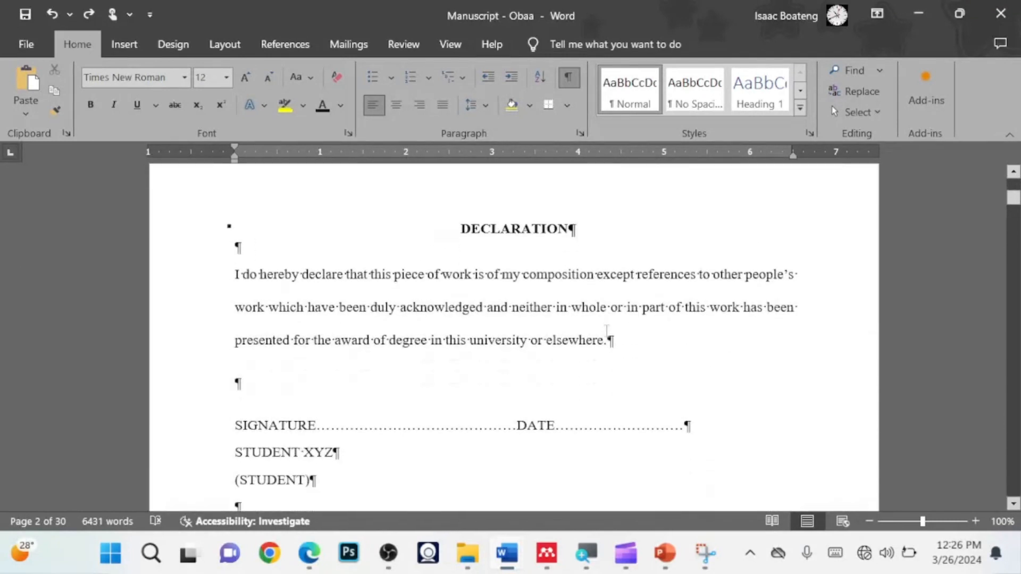
pyautogui.scroll(-2, 606, 331)
pyautogui.scroll(-12, 537, 298)
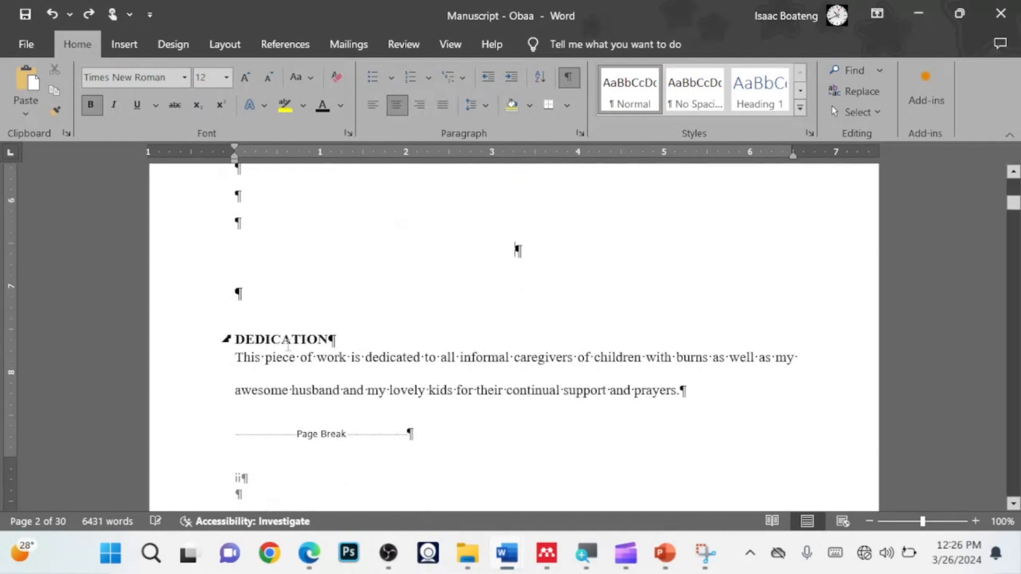
pyautogui.scroll(12, 290, 343)
pyautogui.click(291, 343)
pyautogui.scroll(-12, 291, 343)
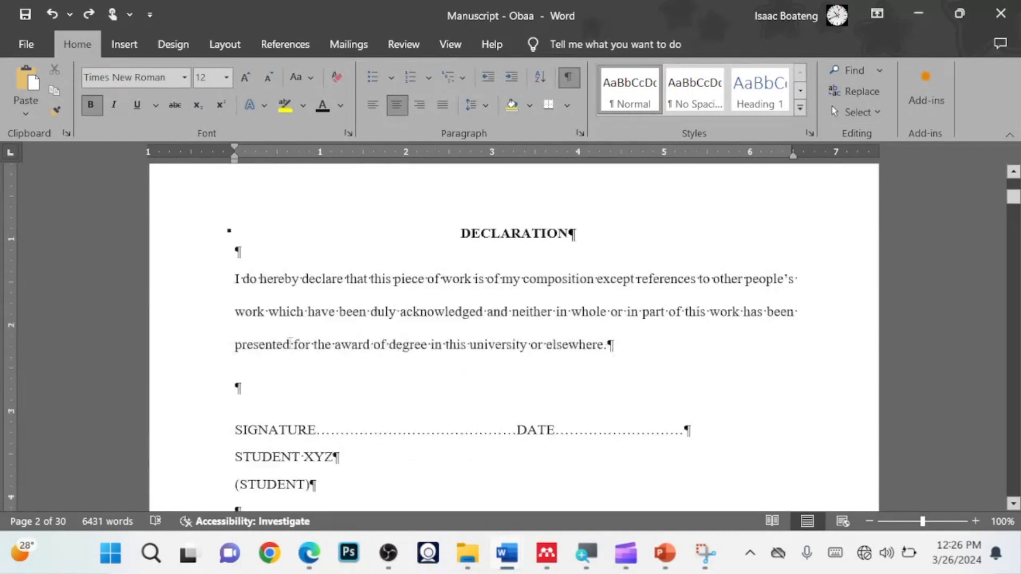
# Insert a page break above the DEDICATION heading and delete the leftover empty paragraph so the heading starts its own page
pyautogui.click(244, 340)
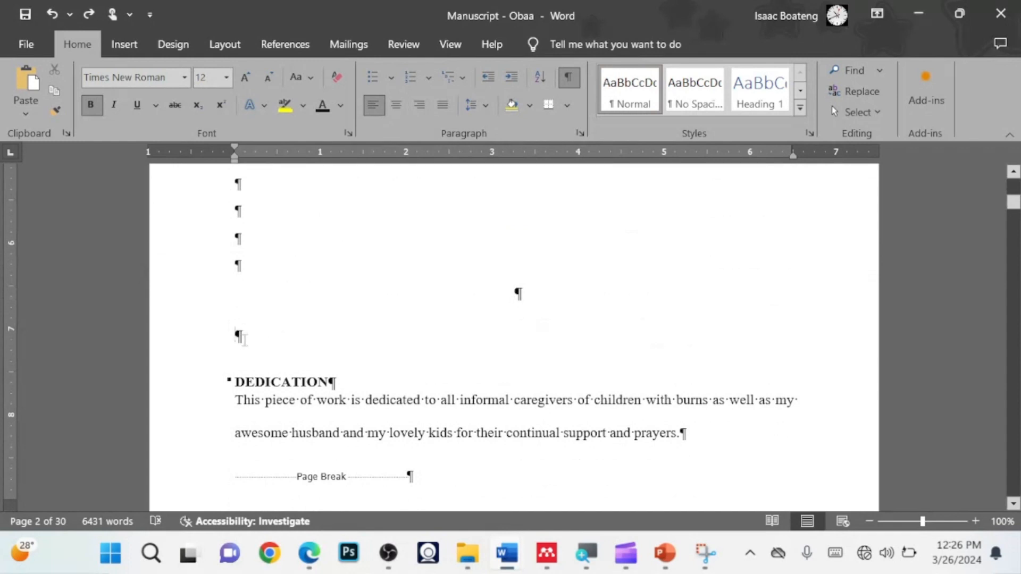
pyautogui.click(129, 41)
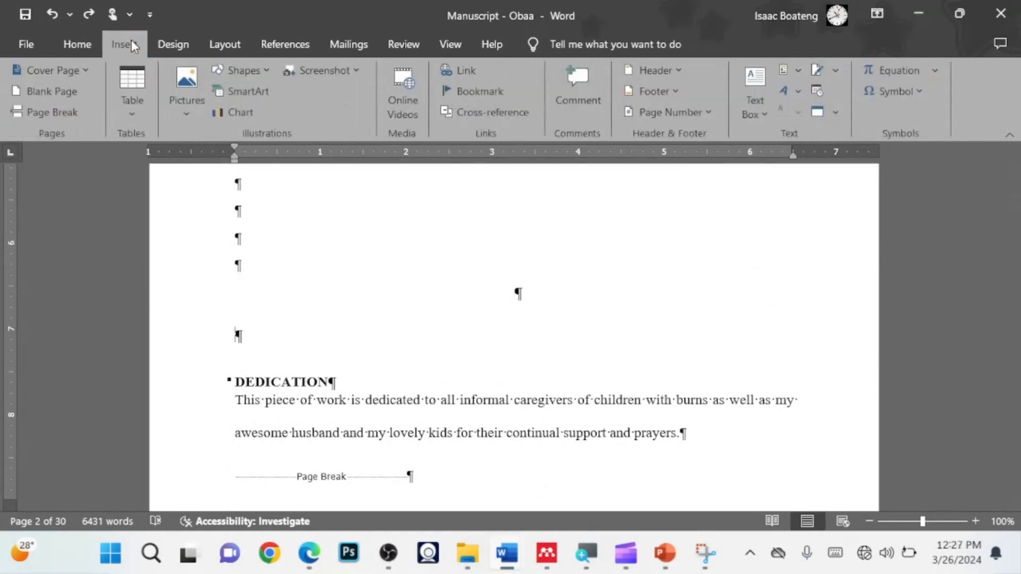
pyautogui.click(55, 120)
pyautogui.scroll(-3, 287, 323)
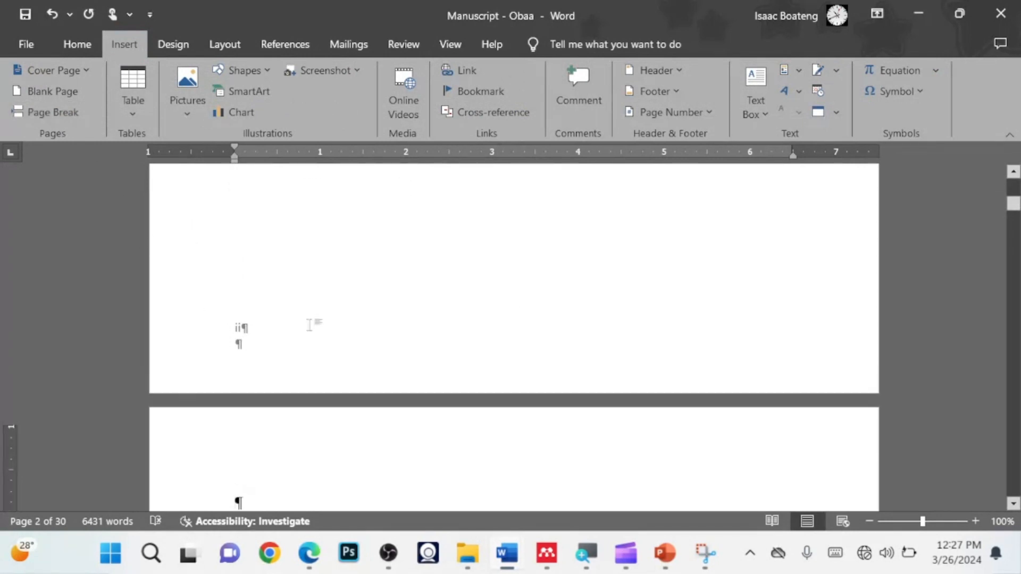
pyautogui.press('Delete')
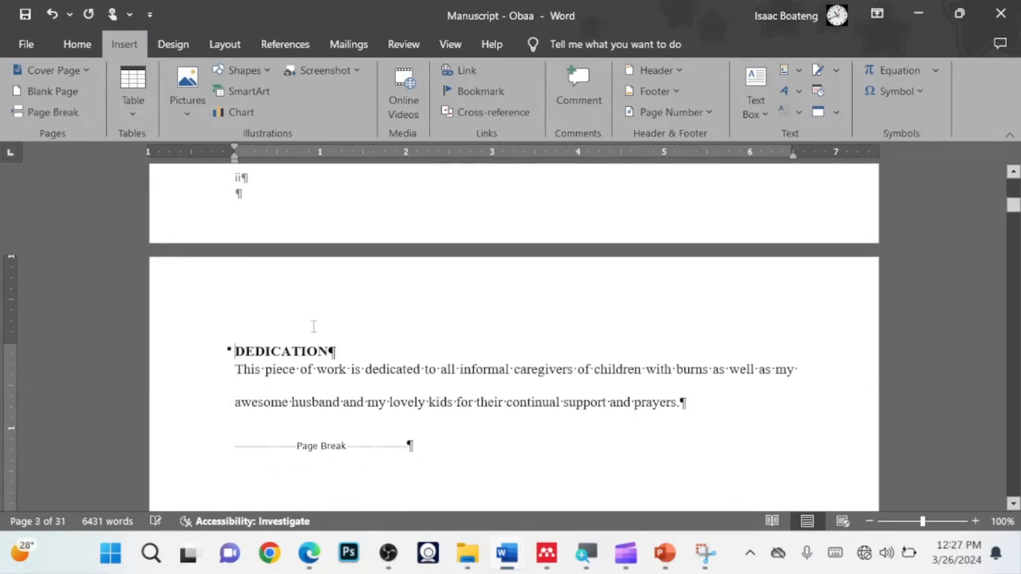
# Delete three of the empty paragraphs below the (SUPERVISOR) line on the declaration page
pyautogui.scroll(10, 384, 370)
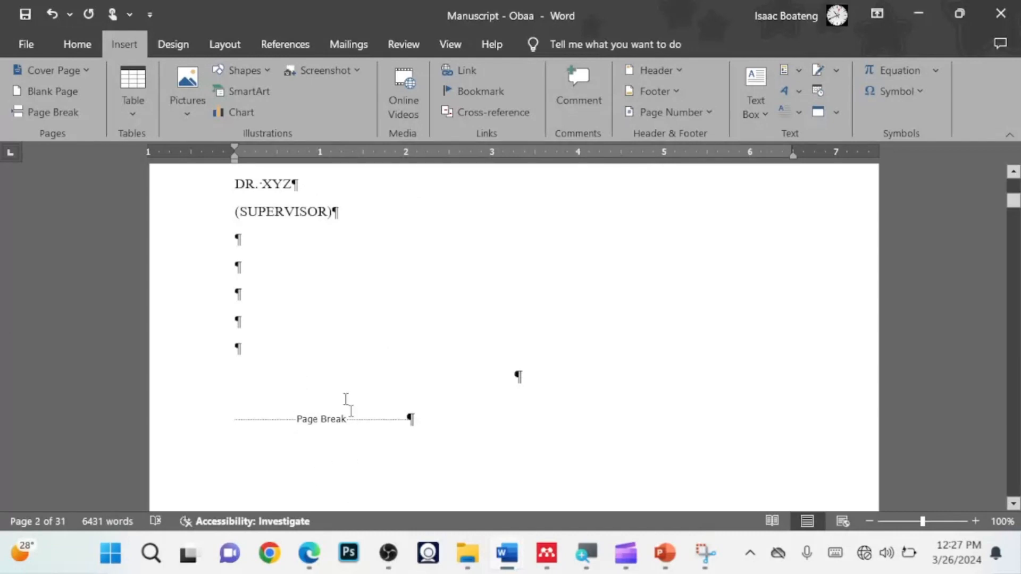
pyautogui.click(277, 344)
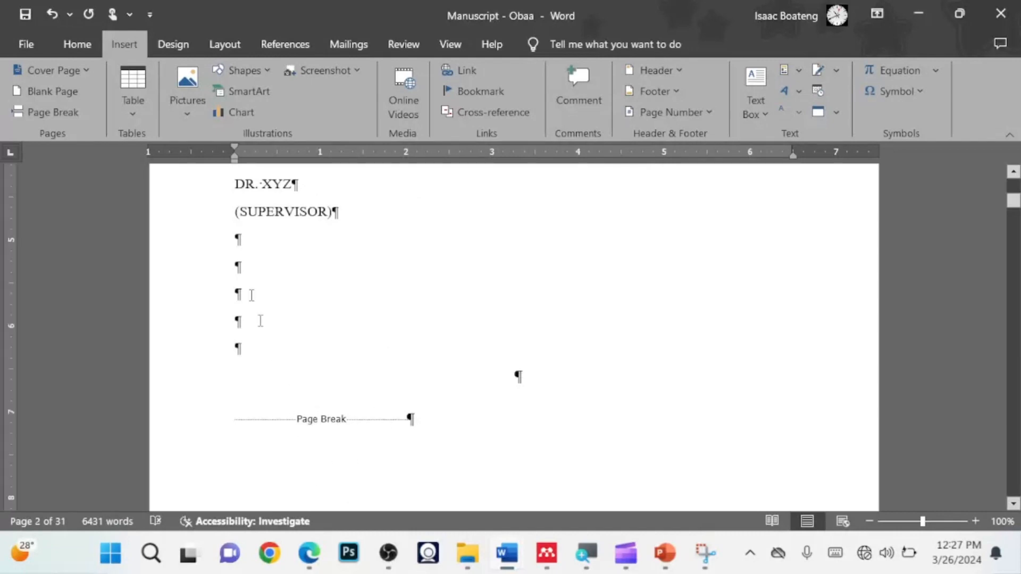
pyautogui.click(77, 44)
pyautogui.scroll(15, 398, 401)
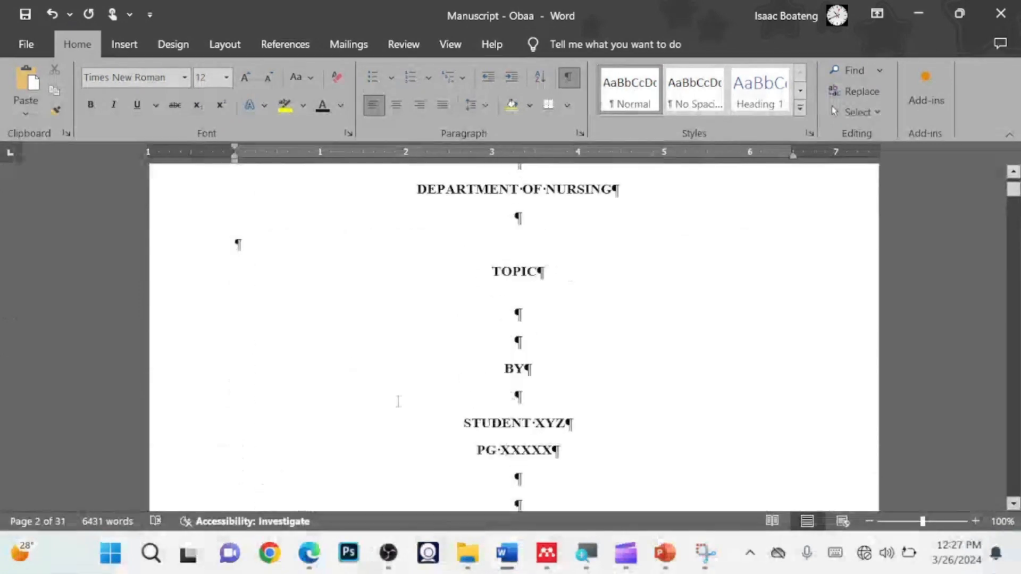
pyautogui.scroll(3, 398, 402)
pyautogui.scroll(-16, 397, 401)
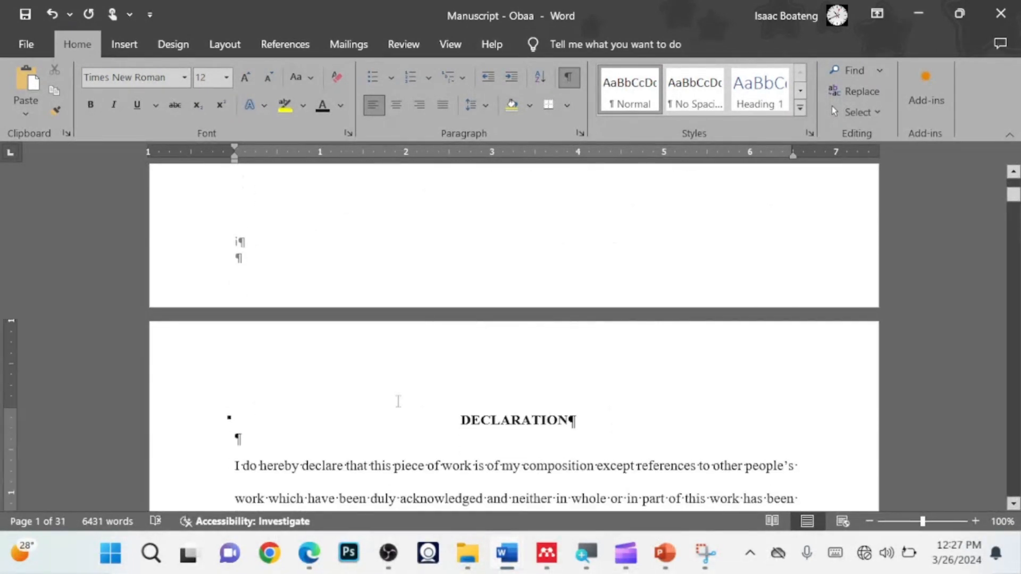
pyautogui.scroll(-8, 398, 402)
pyautogui.scroll(-17, 398, 402)
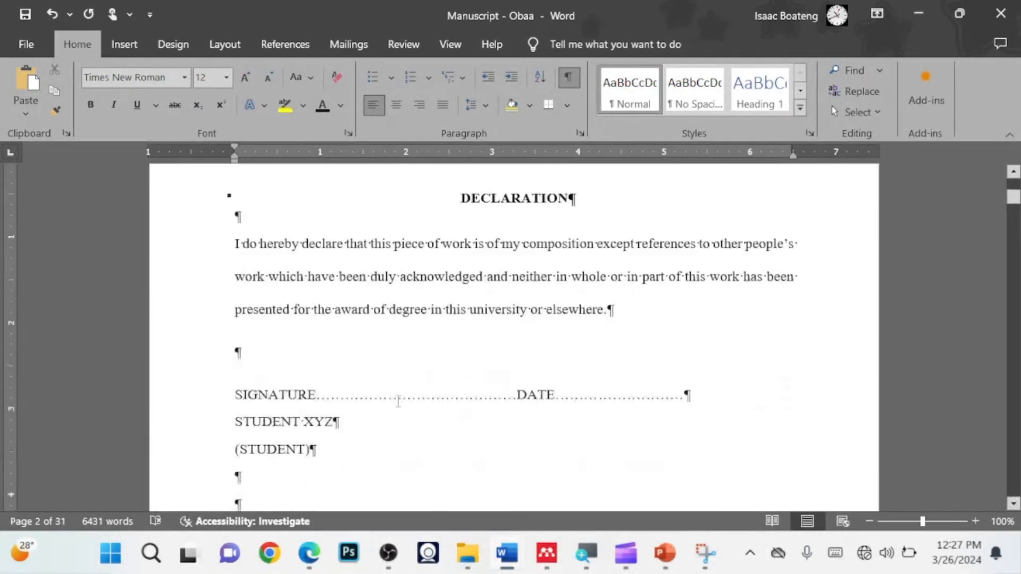
pyautogui.scroll(-12, 398, 401)
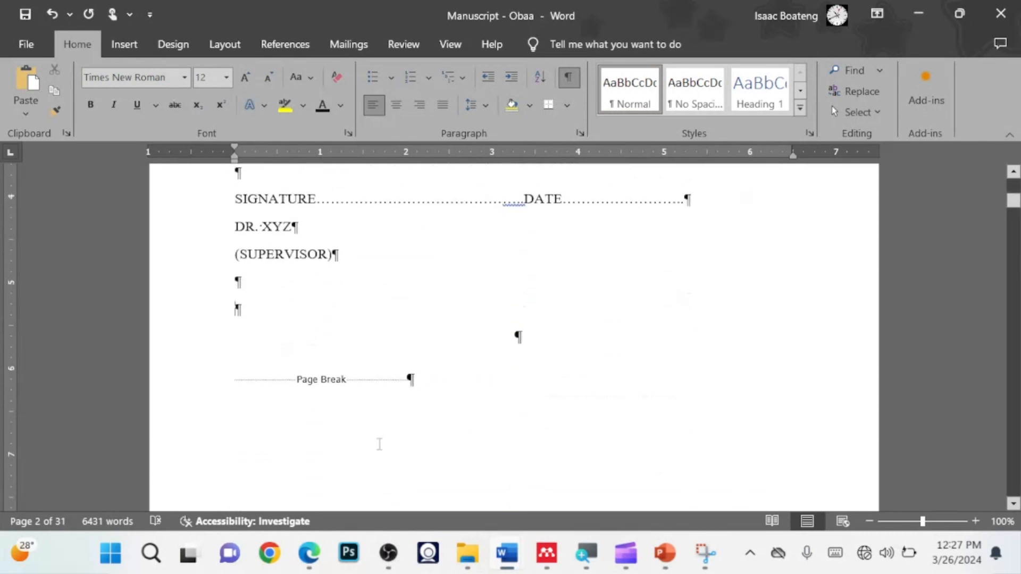
# Open the Section 2 footer of the declaration page and examine its Link to Previous setting up close
pyautogui.doubleClick(498, 401)
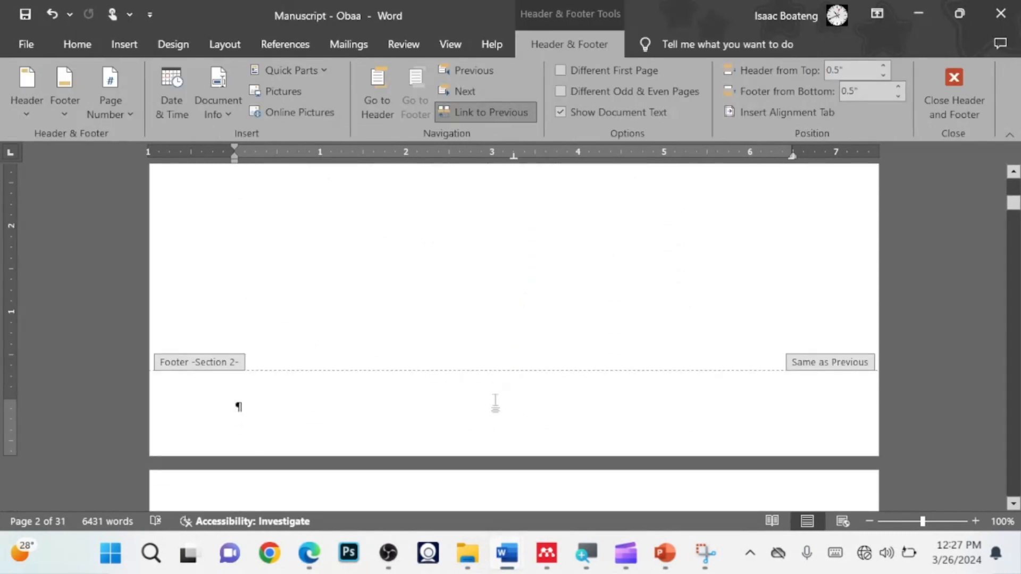
pyautogui.press('Escape')
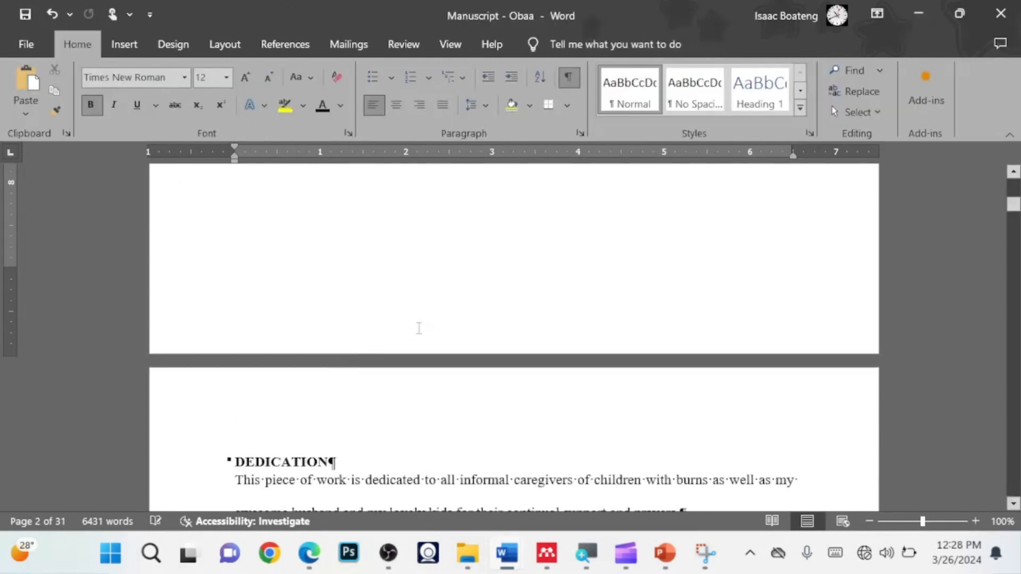
pyautogui.doubleClick(419, 328)
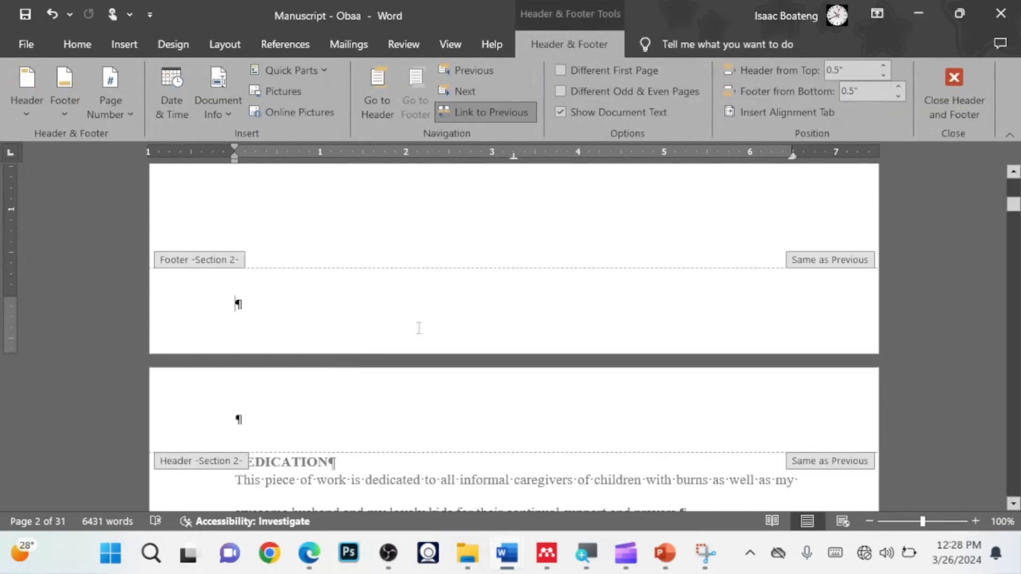
pyautogui.press('super+plus')
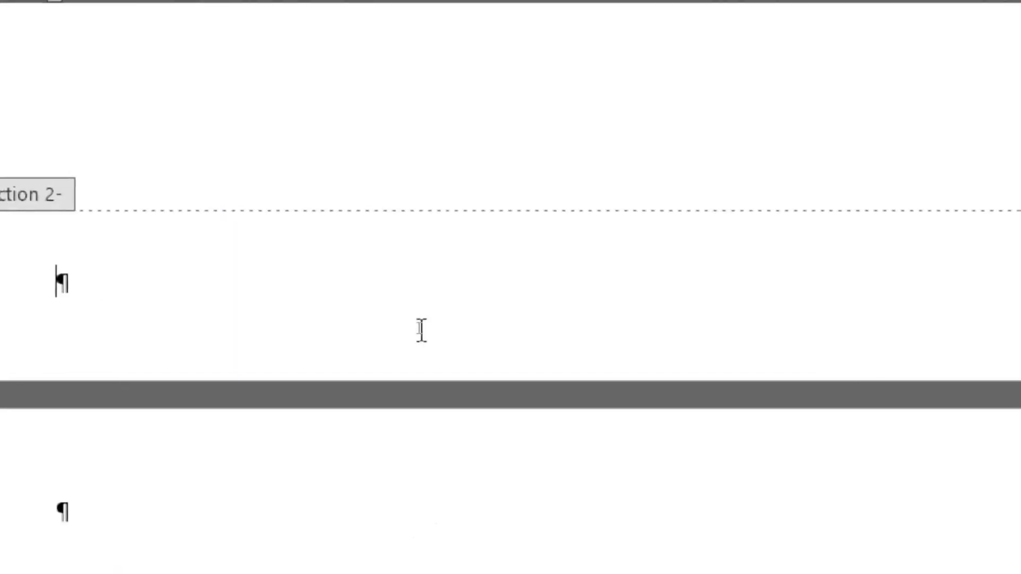
pyautogui.scroll(3, 420, 320)
pyautogui.scroll(4, 642, 60)
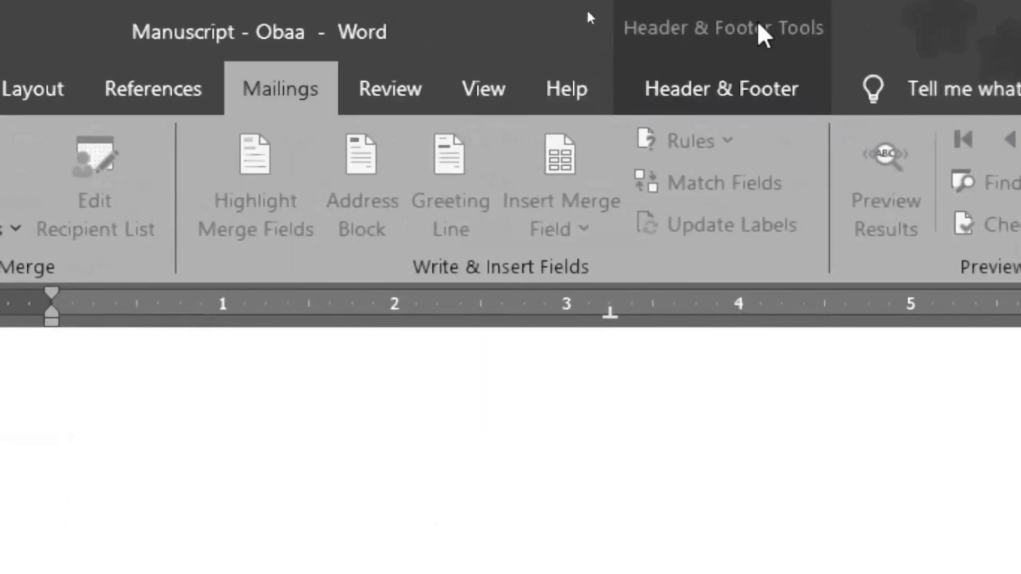
pyautogui.click(689, 100)
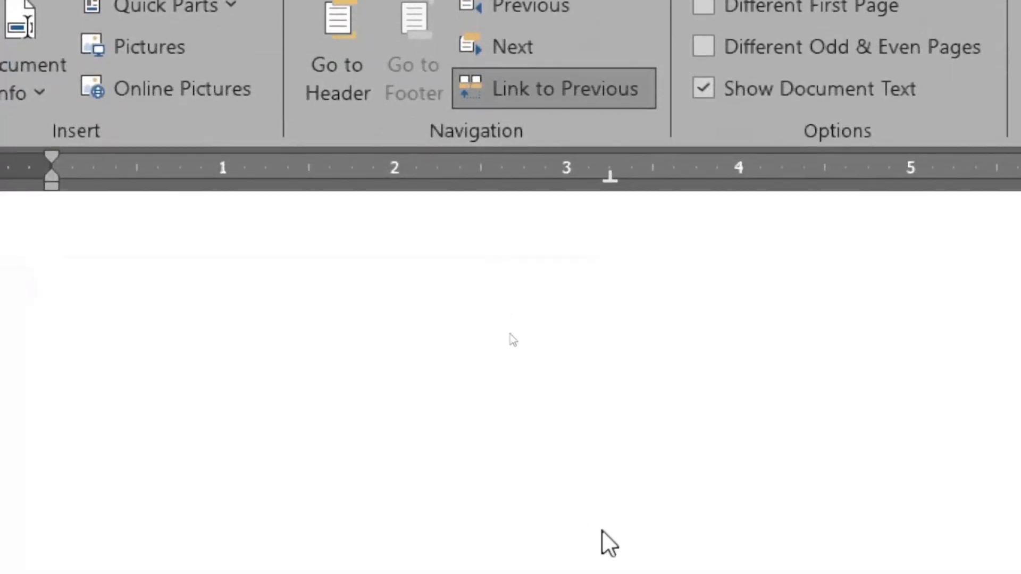
pyautogui.press('super+minus')
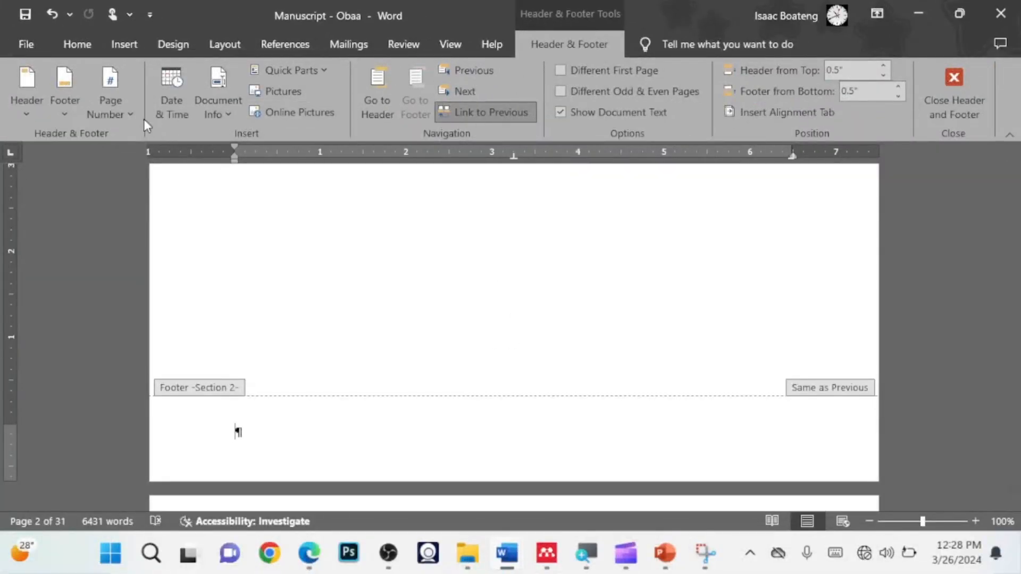
pyautogui.click(127, 111)
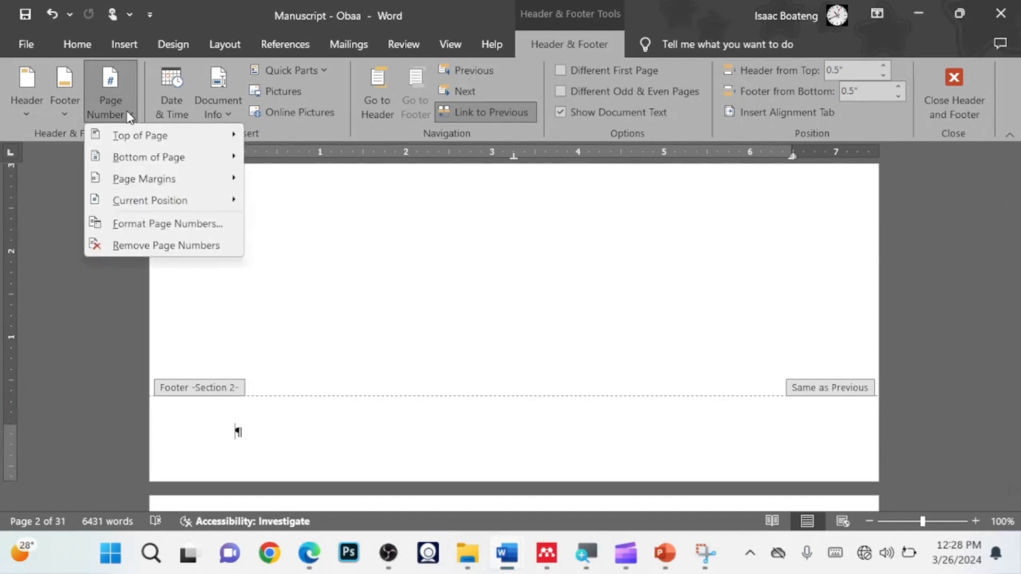
pyautogui.click(158, 226)
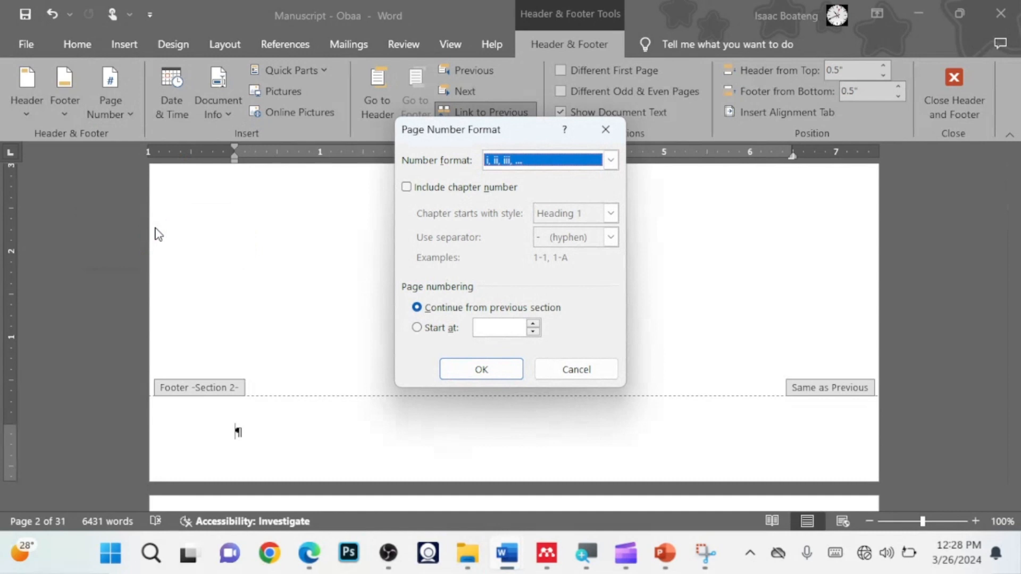
pyautogui.click(575, 375)
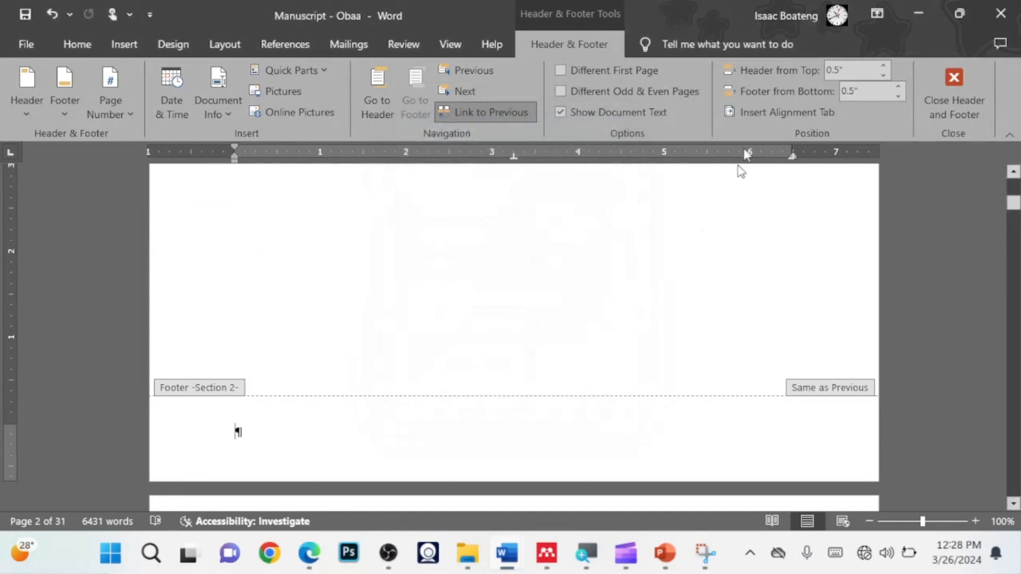
pyautogui.click(970, 88)
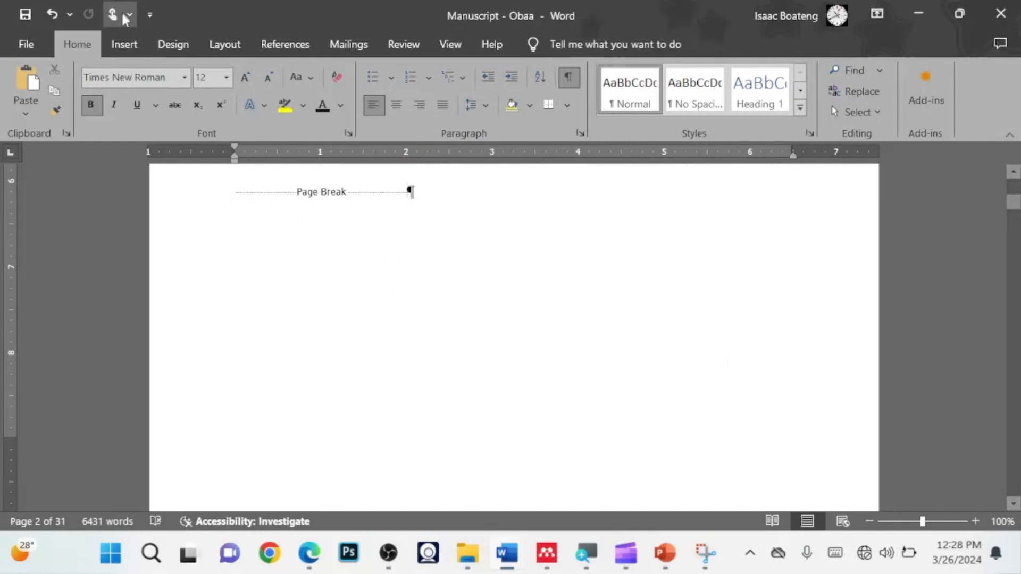
# Set the page number format of the preliminary section to i, ii, iii, ... and make its numbering start at i
pyautogui.click(123, 43)
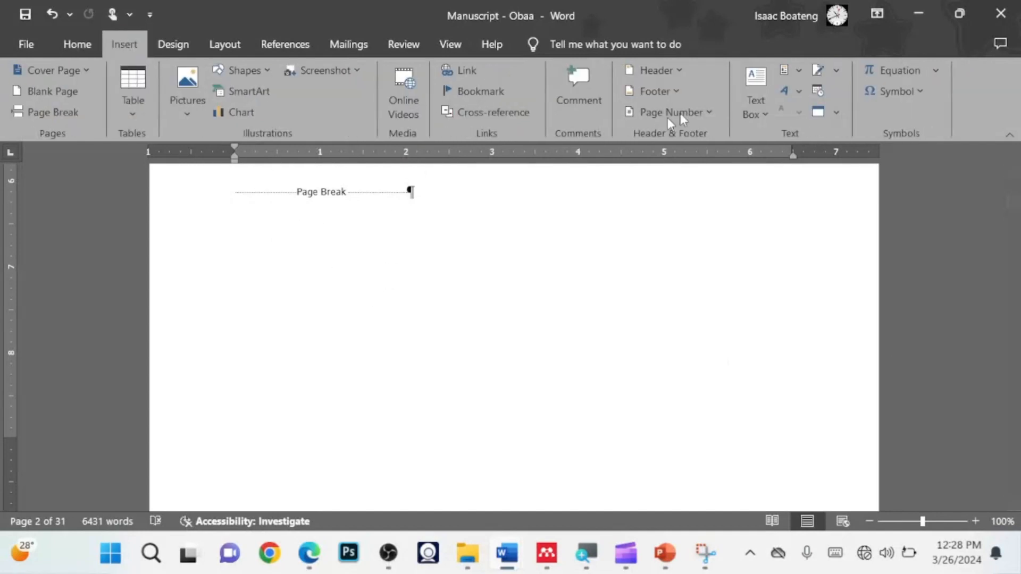
pyautogui.click(706, 113)
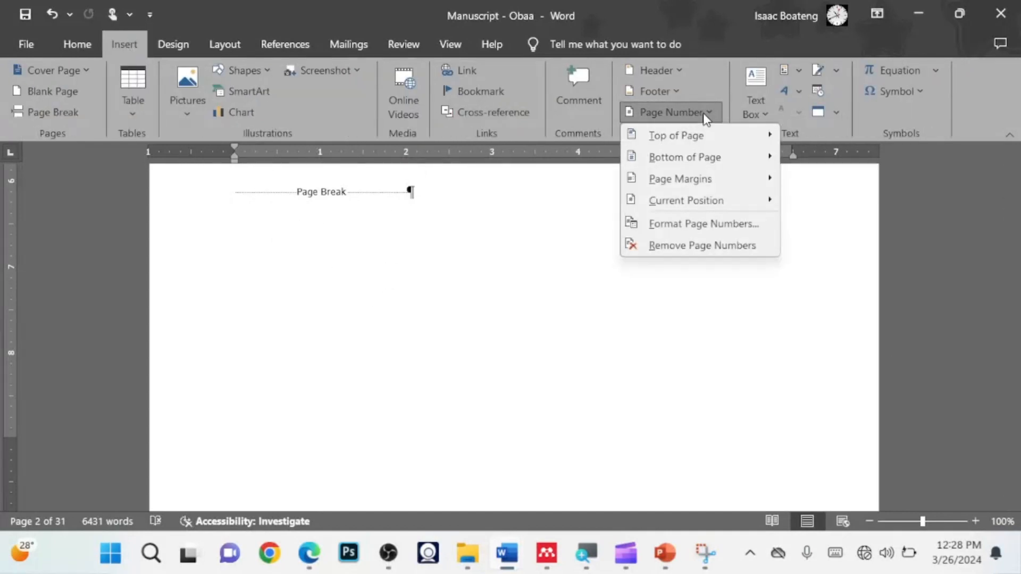
pyautogui.click(704, 224)
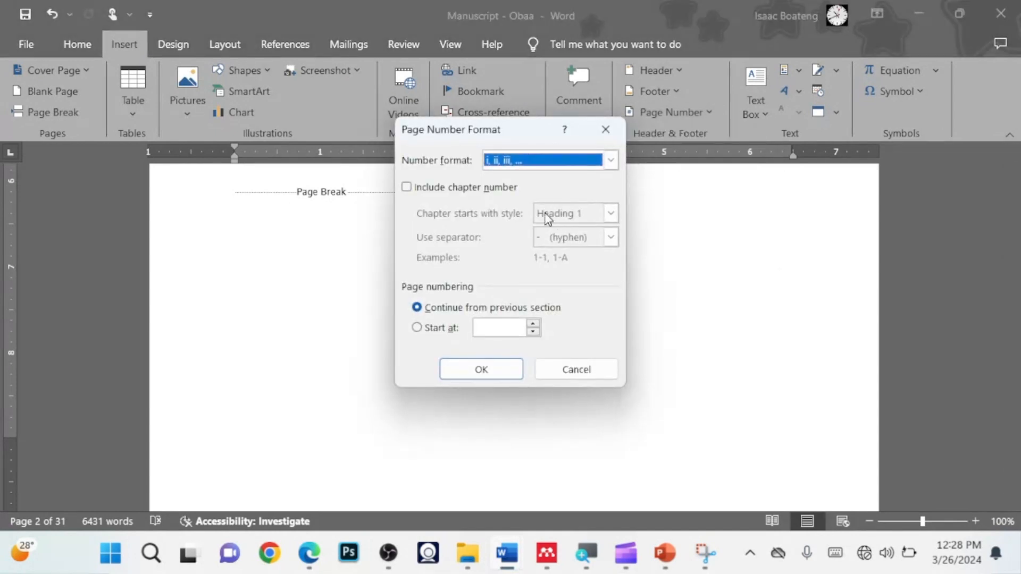
pyautogui.click(611, 161)
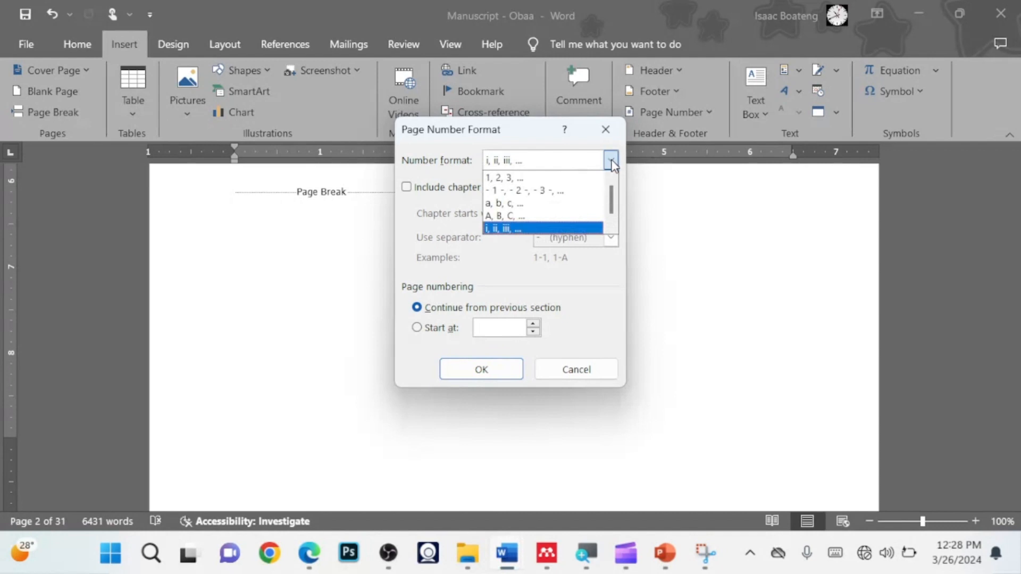
pyautogui.click(611, 160)
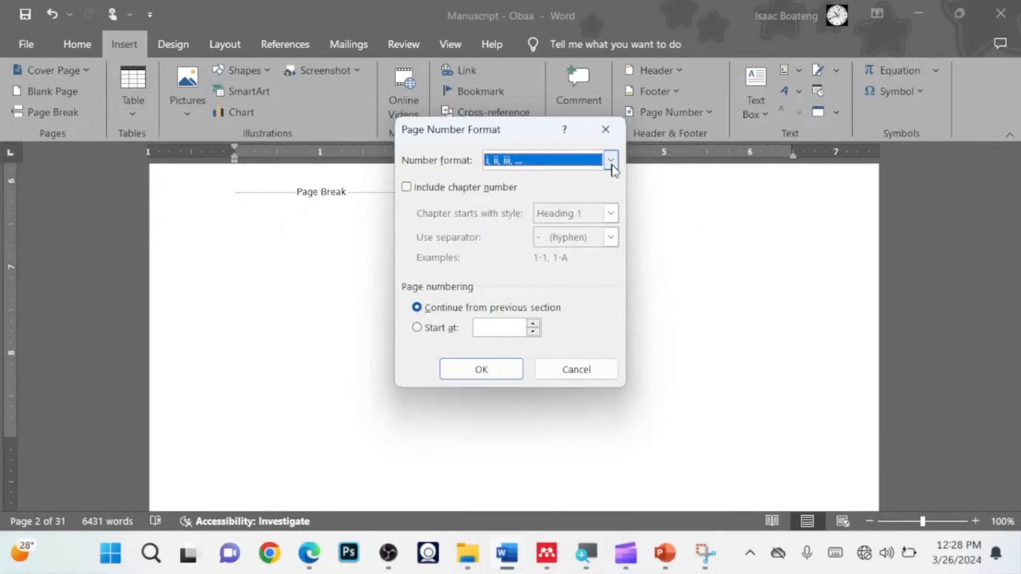
pyautogui.click(610, 162)
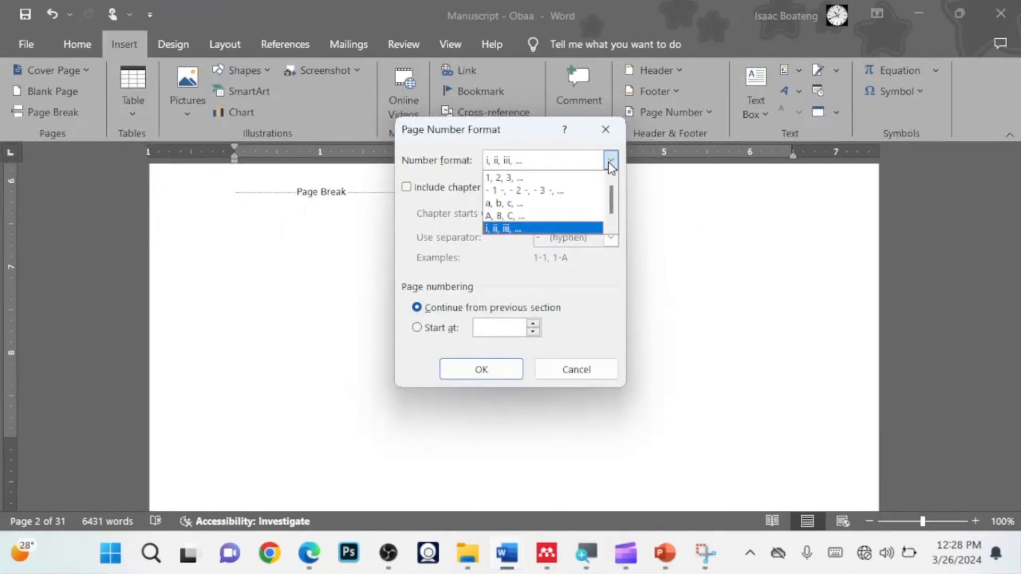
pyautogui.click(519, 232)
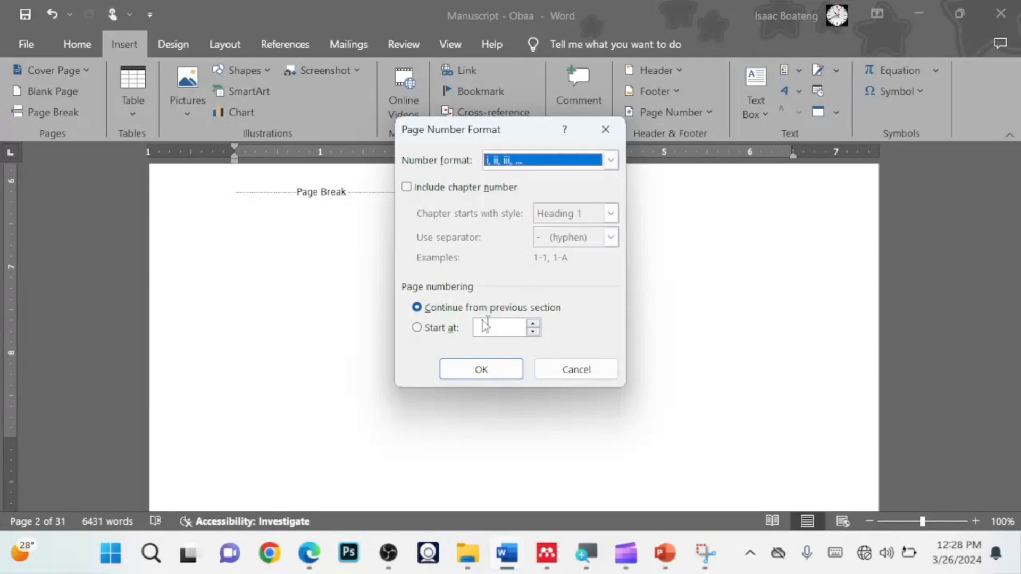
pyautogui.click(417, 328)
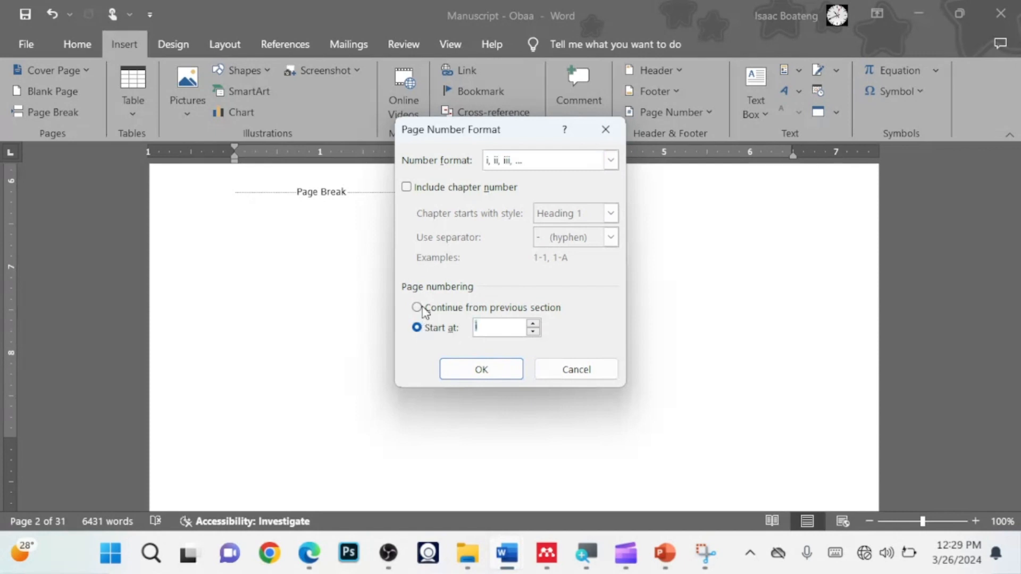
pyautogui.click(417, 308)
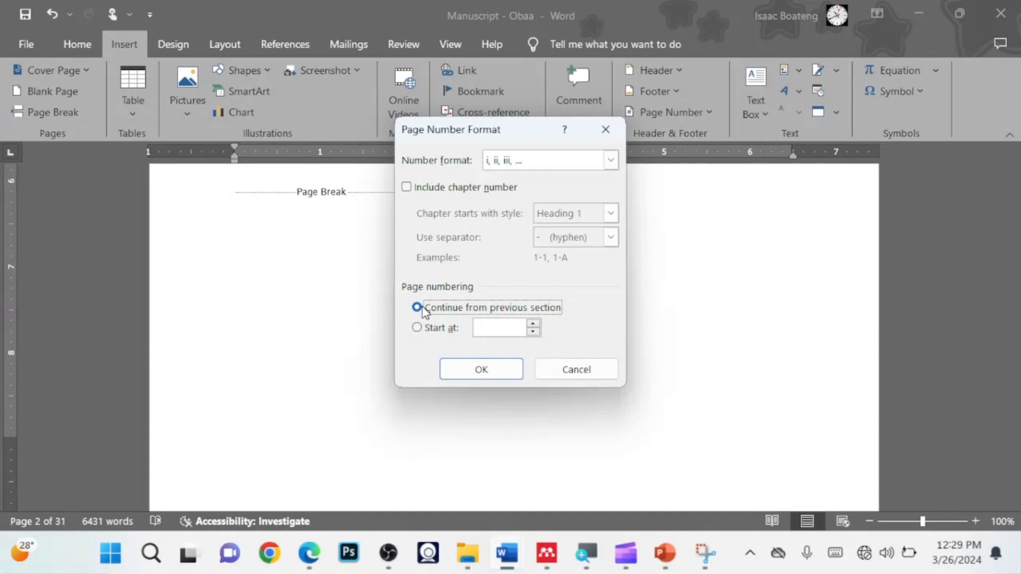
pyautogui.click(425, 328)
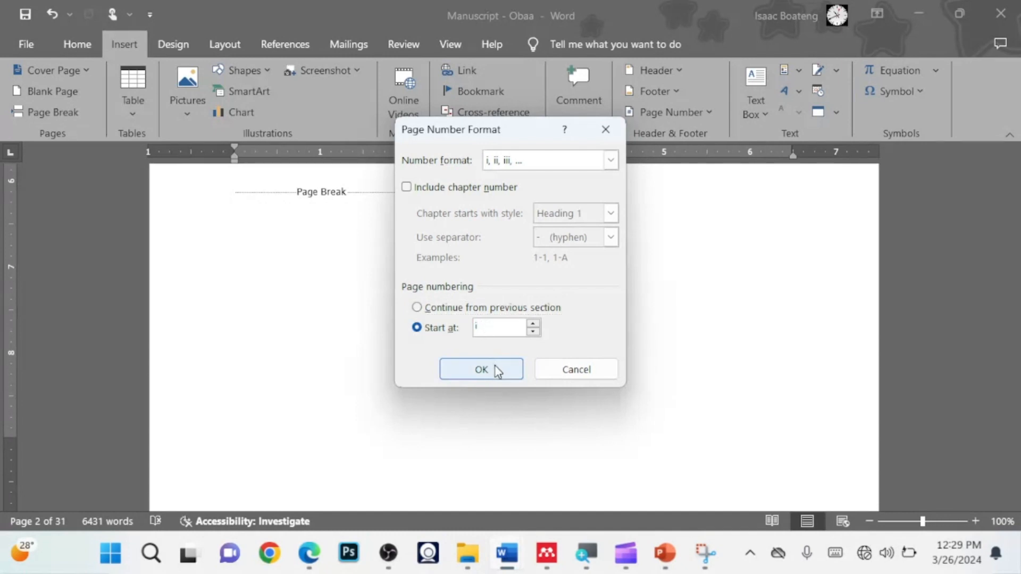
pyautogui.click(481, 369)
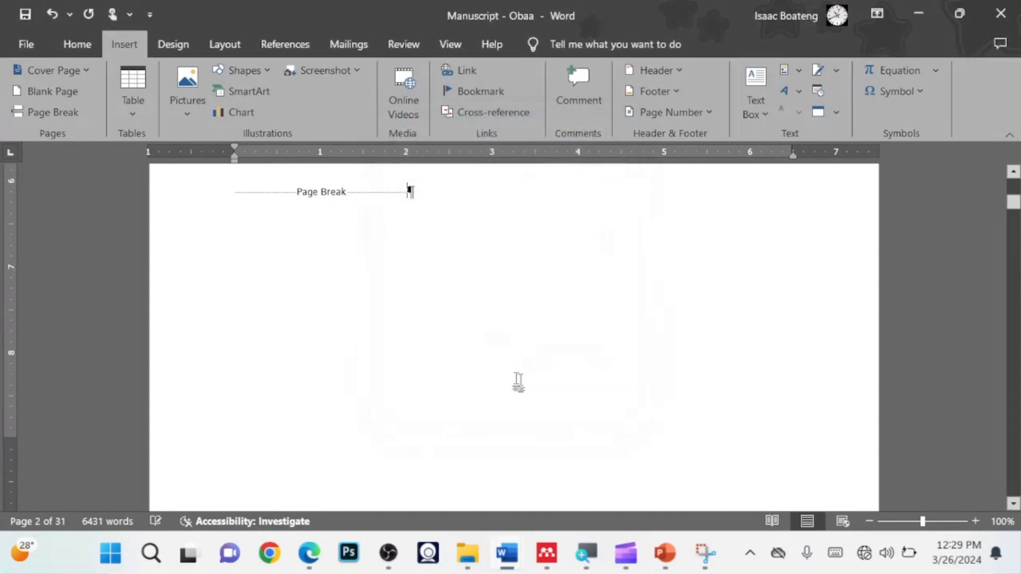
# Open the Section 2 footer at the end of the declaration page, inspect it, and close footer editing
pyautogui.scroll(-12, 524, 372)
pyautogui.scroll(2, 483, 313)
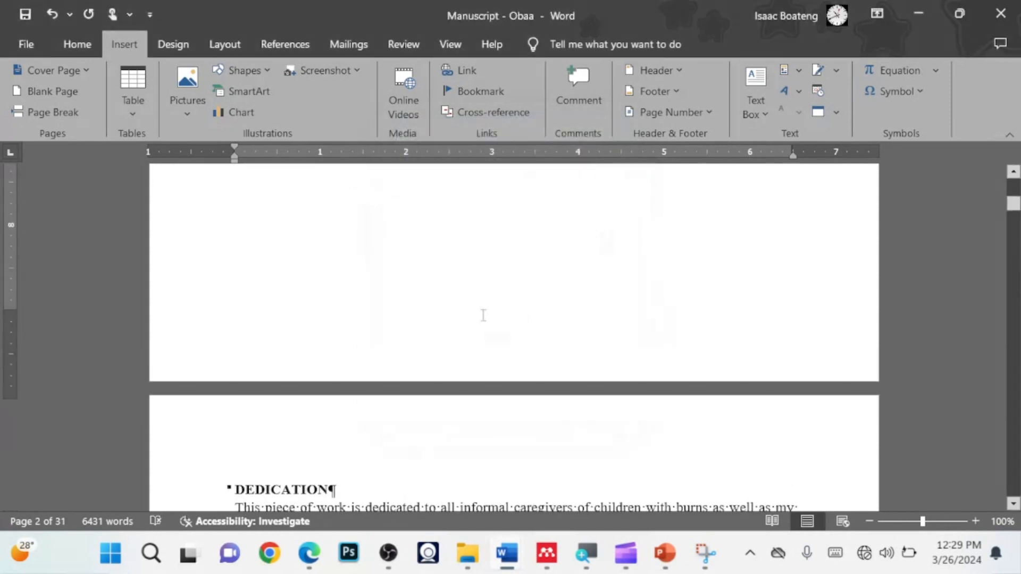
pyautogui.doubleClick(513, 379)
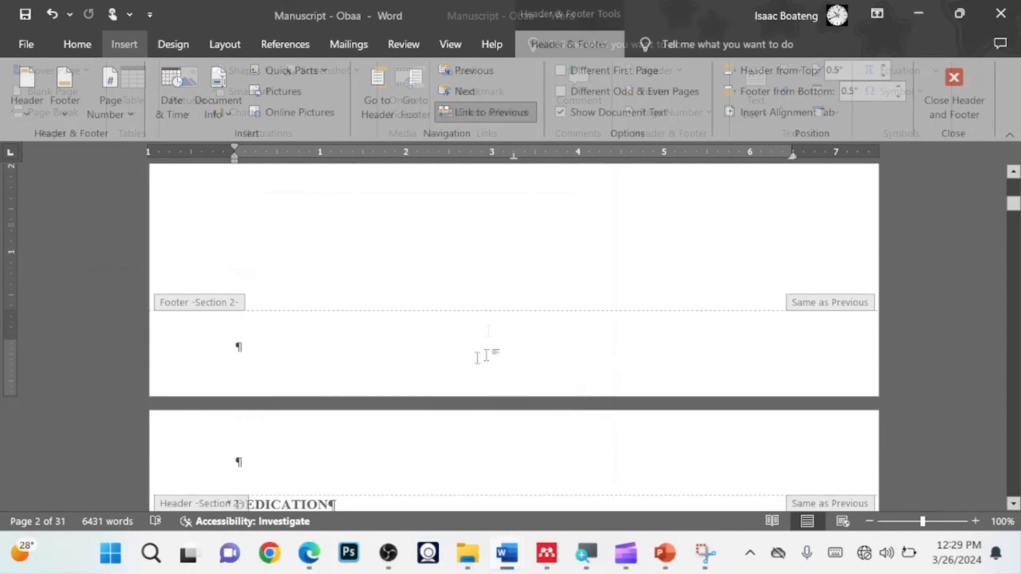
pyautogui.scroll(2, 432, 318)
pyautogui.scroll(-3, 389, 333)
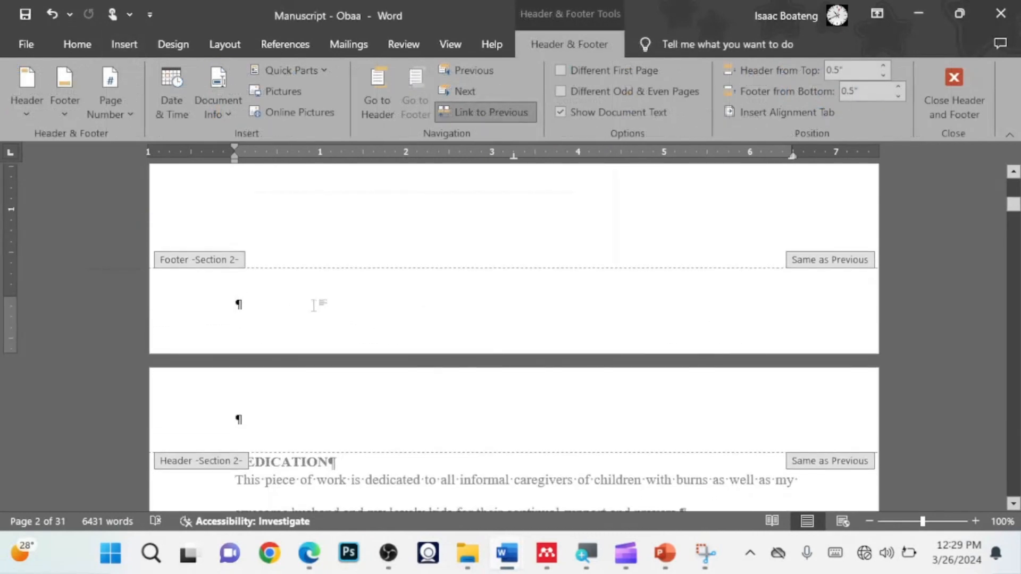
pyautogui.scroll(3, 317, 303)
pyautogui.click(953, 91)
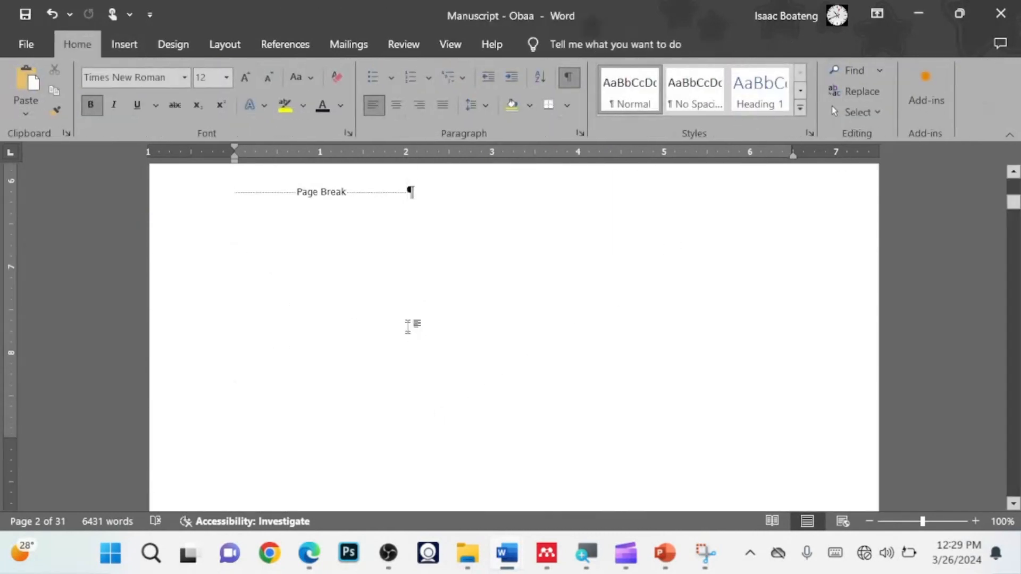
# Insert a centred page number at the bottom of the page in Section 2 using the Plain Number 2 style
pyautogui.scroll(-2, 412, 415)
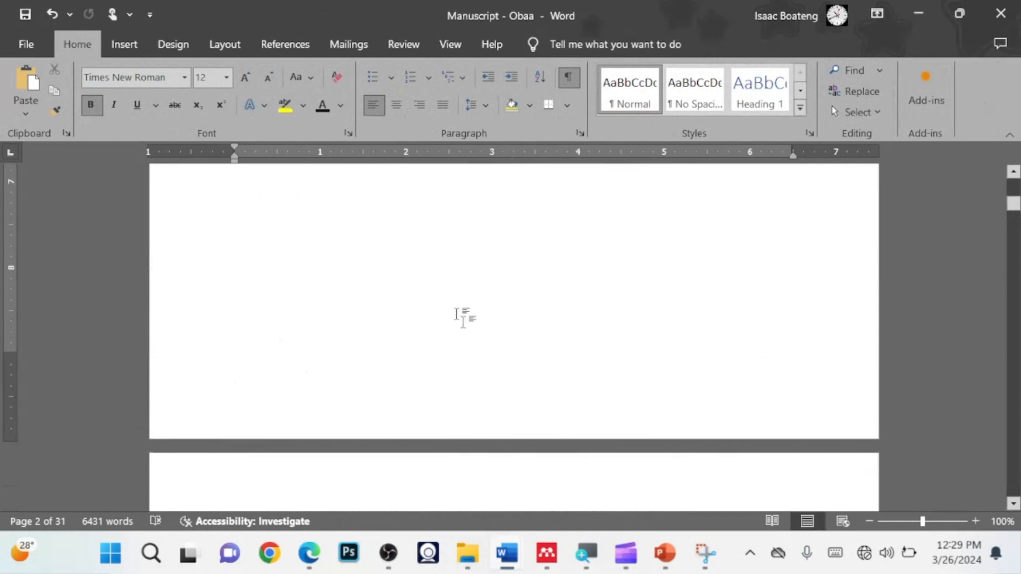
pyautogui.click(120, 55)
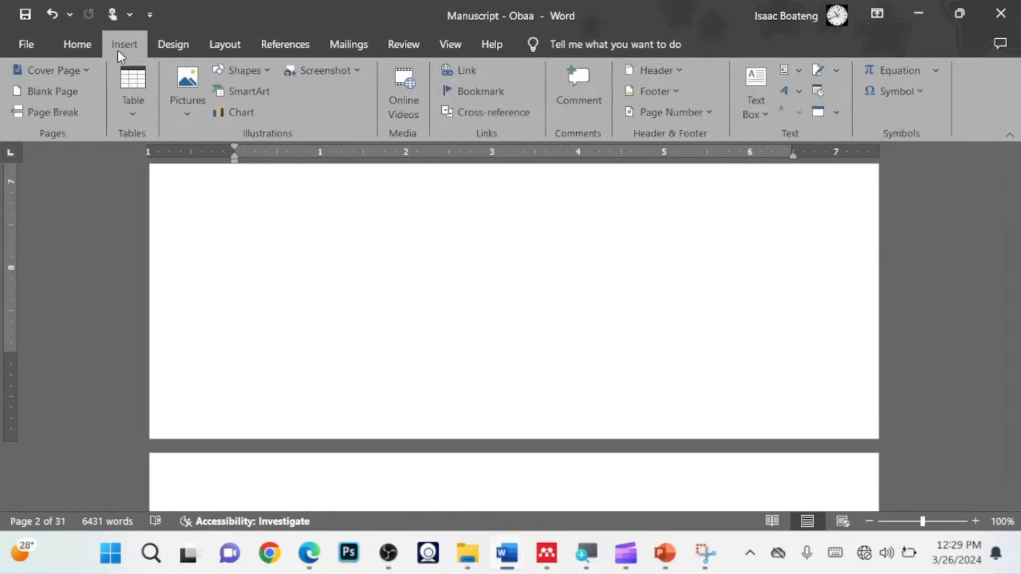
pyautogui.click(706, 114)
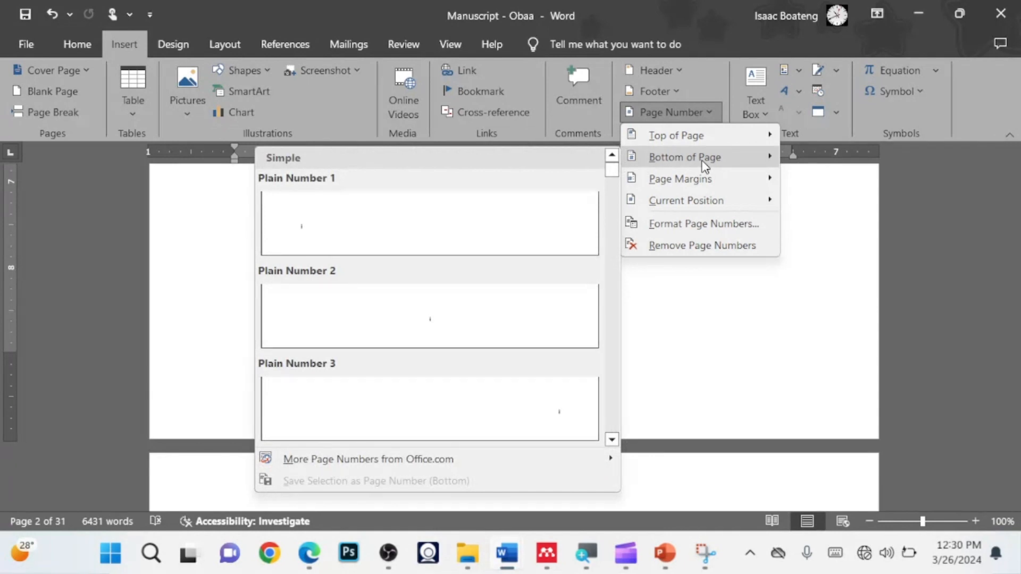
pyautogui.click(433, 319)
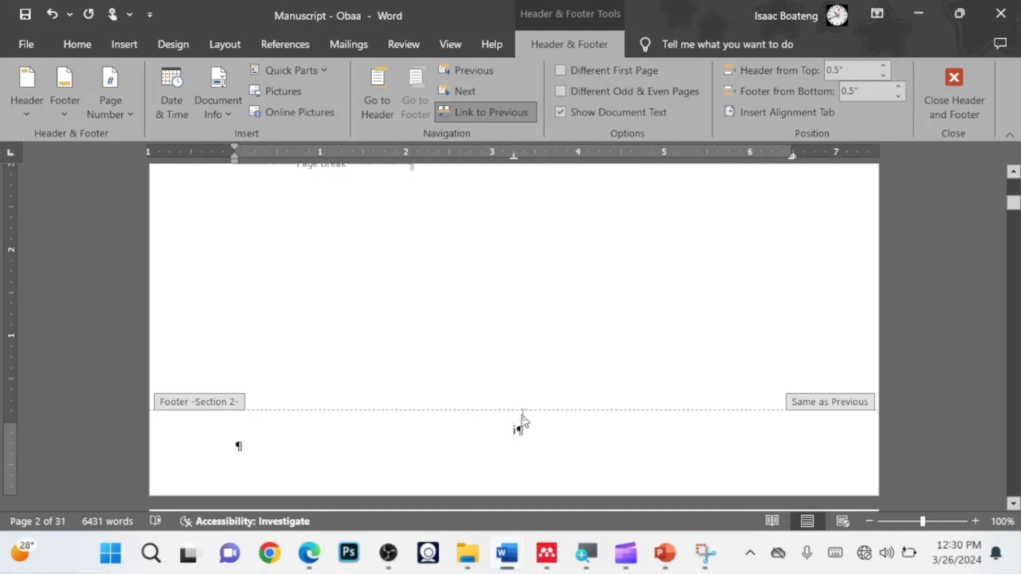
# Review the footer page numbers from the declaration page through the preliminary pages and into the opening pages of Chapter One
pyautogui.scroll(-10, 523, 420)
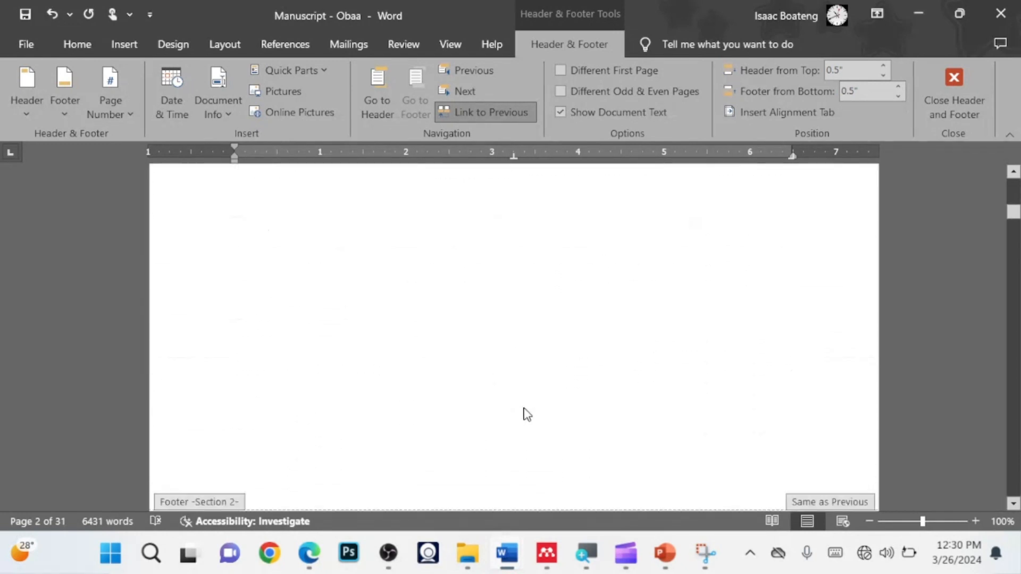
pyautogui.scroll(-15, 527, 415)
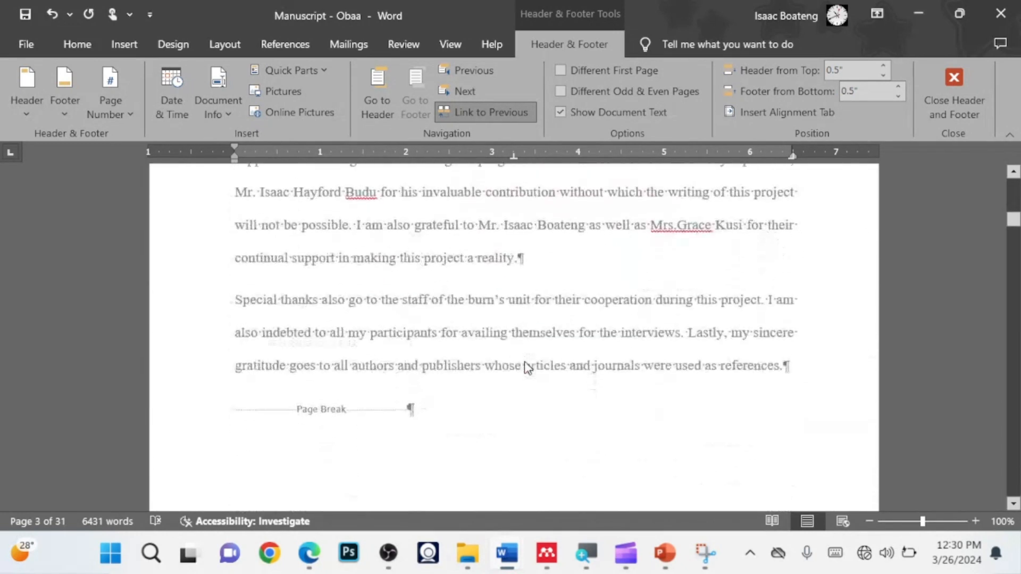
pyautogui.scroll(-15, 524, 362)
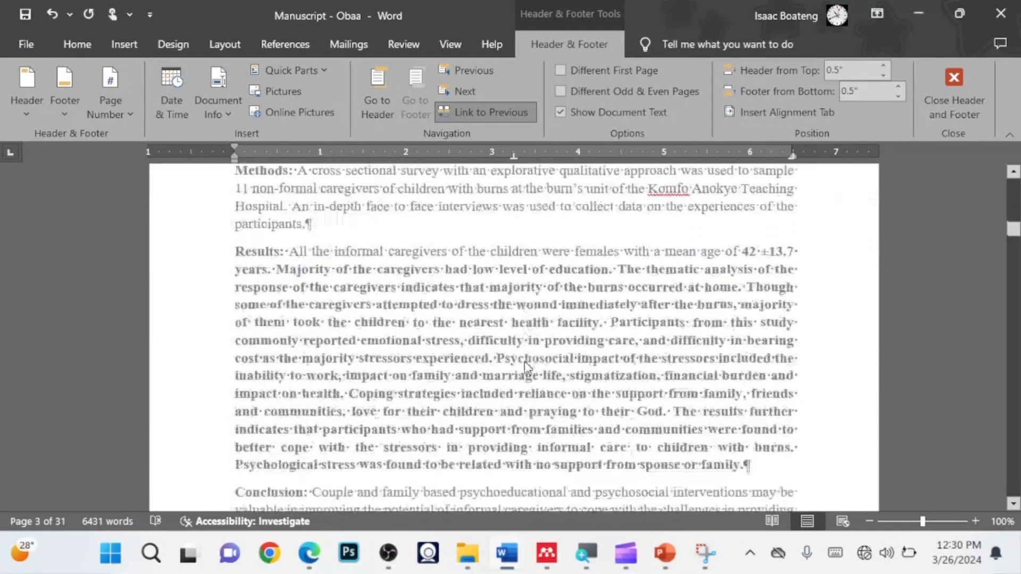
pyautogui.scroll(-15, 524, 361)
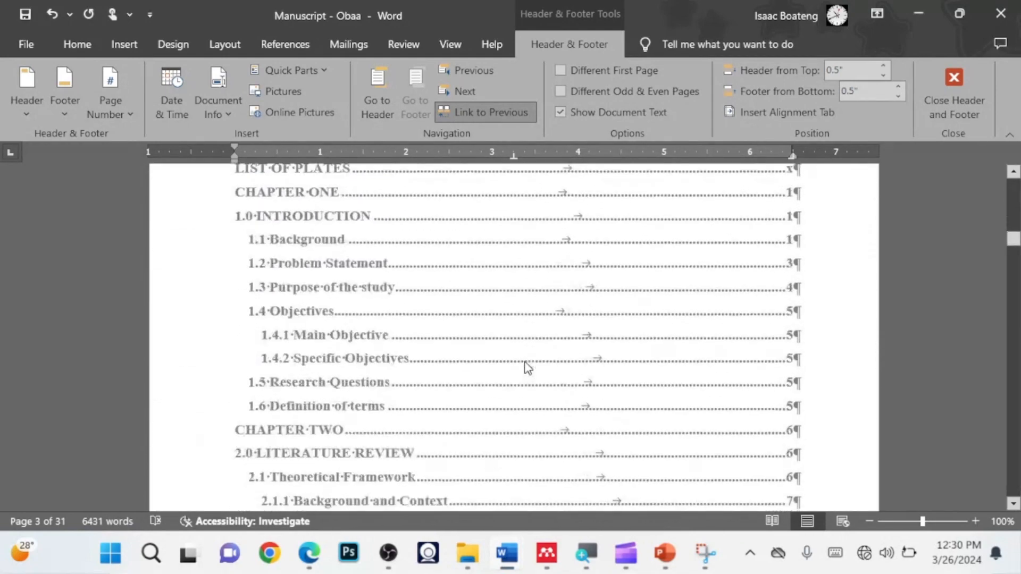
pyautogui.scroll(-15, 527, 367)
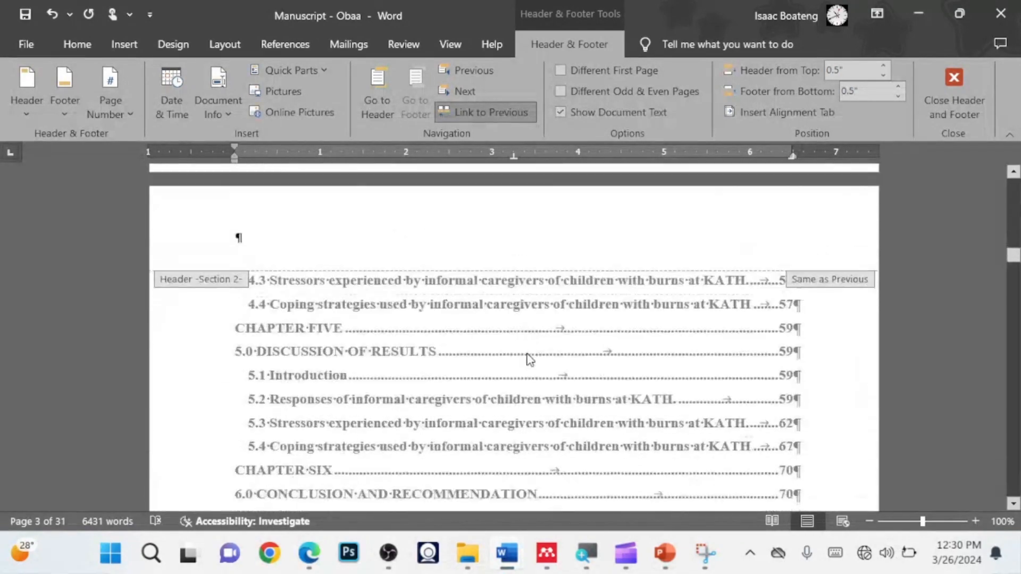
pyautogui.scroll(-15, 530, 360)
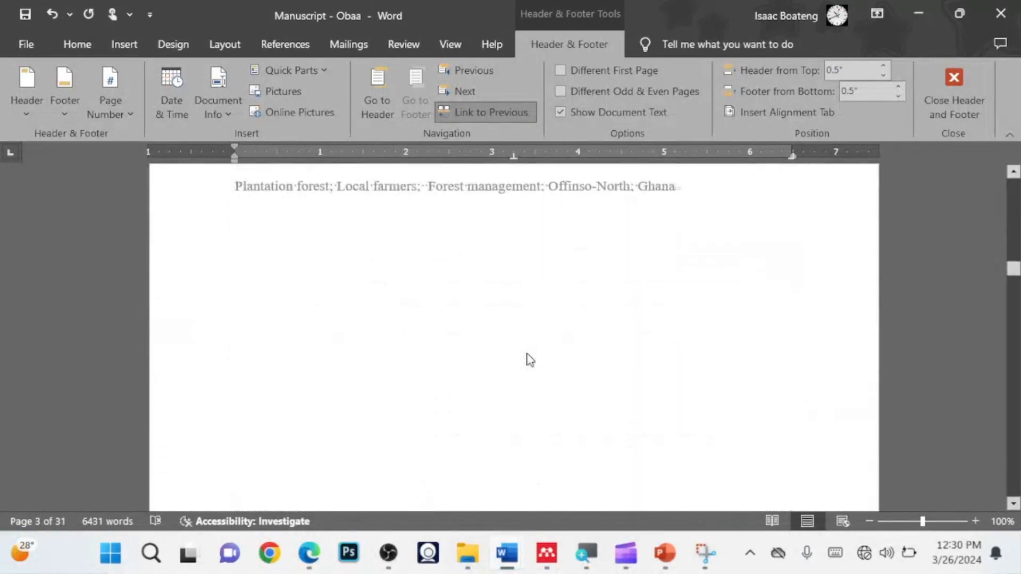
pyautogui.scroll(-15, 530, 361)
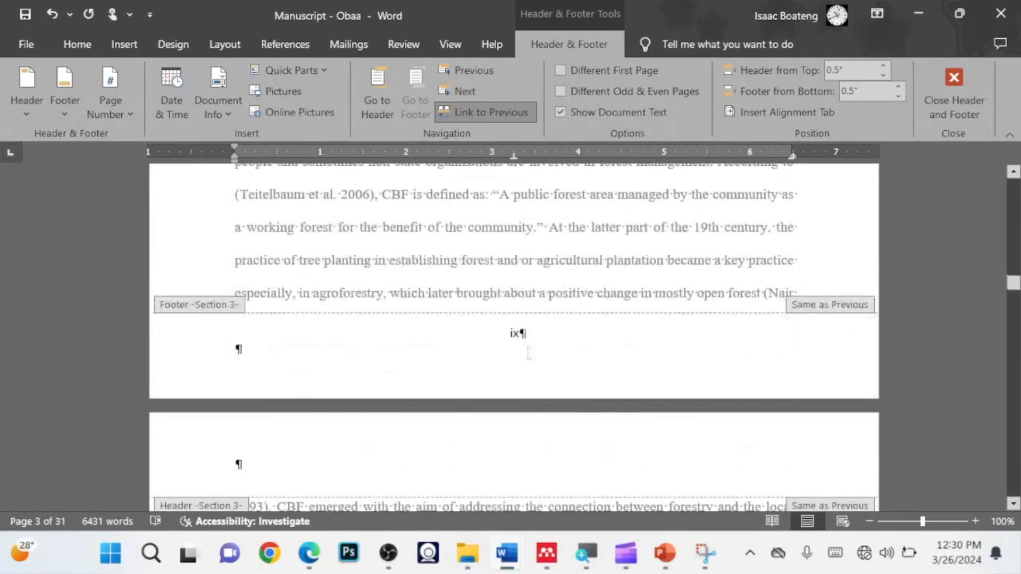
pyautogui.scroll(-4, 528, 354)
pyautogui.scroll(6, 530, 346)
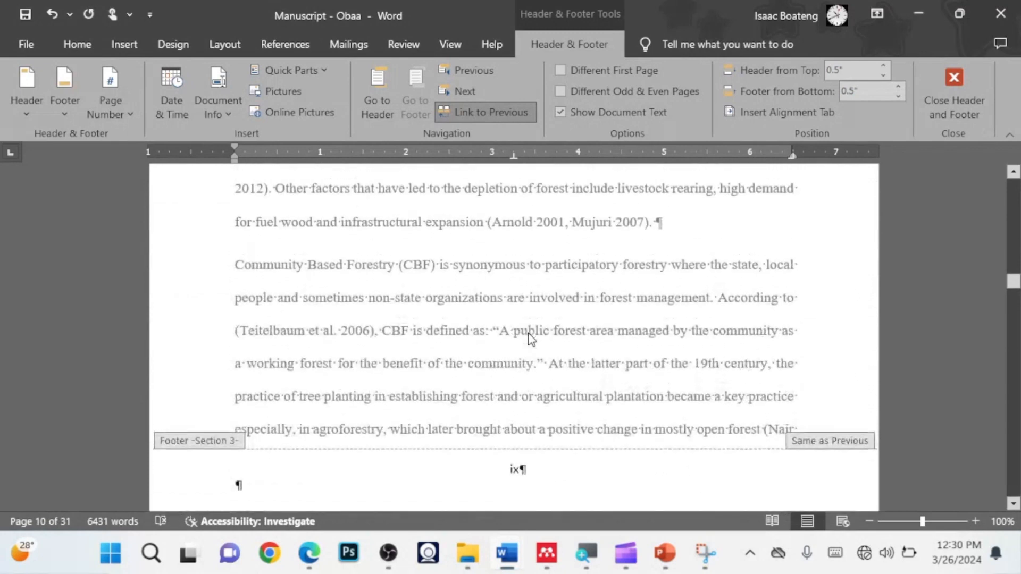
pyautogui.scroll(7, 530, 336)
pyautogui.scroll(-3, 530, 336)
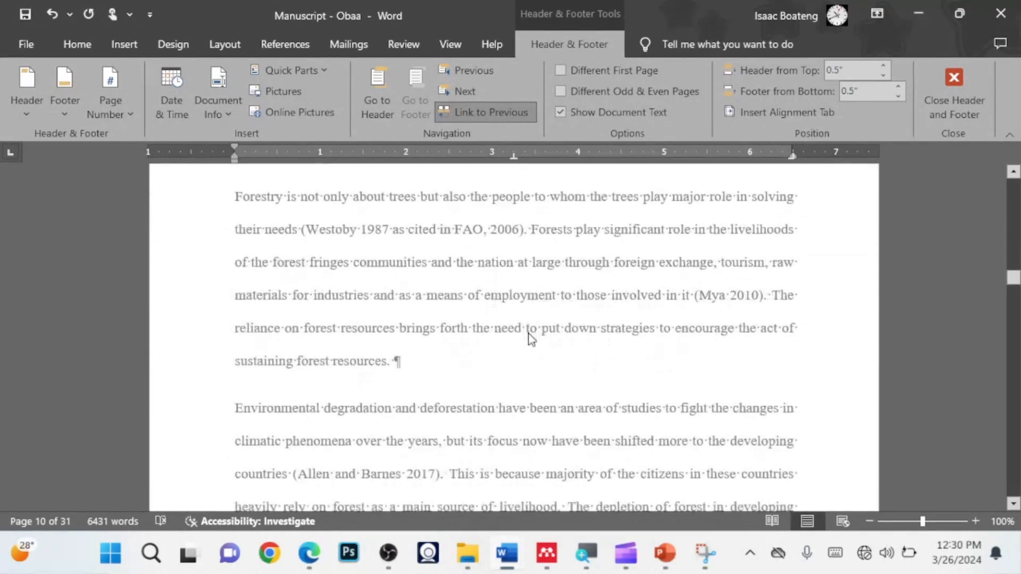
pyautogui.scroll(-9, 530, 338)
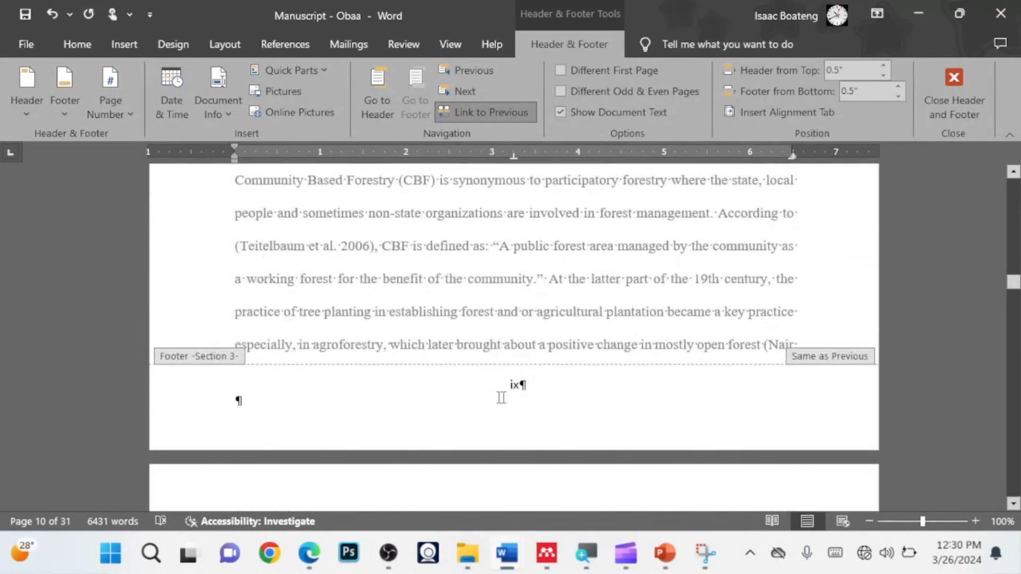
pyautogui.scroll(-15, 509, 395)
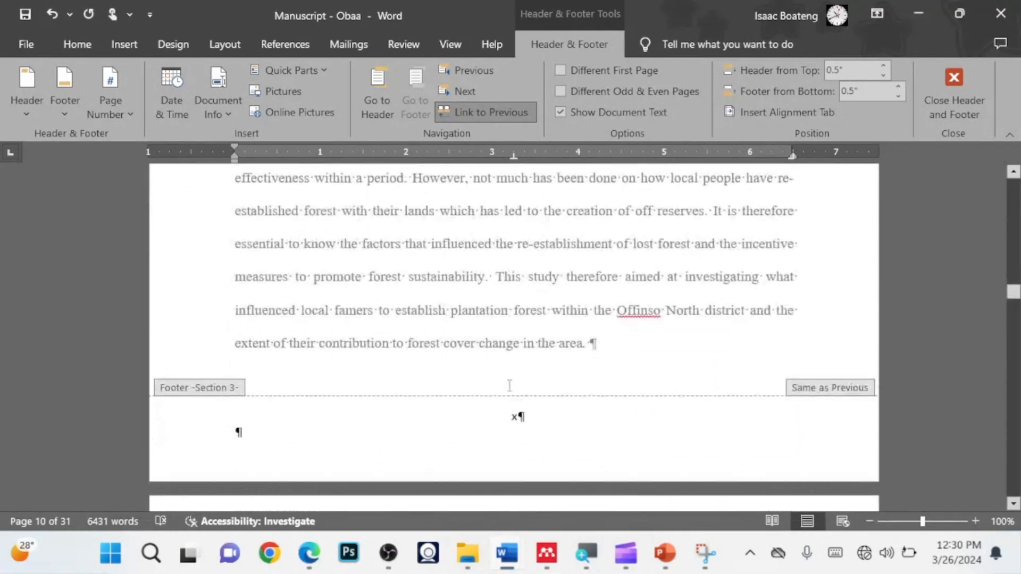
# Compare the last Section 2 footer with the Section 3 header and footer around the start of Chapter One, then close footer editing
pyautogui.scroll(10, 511, 392)
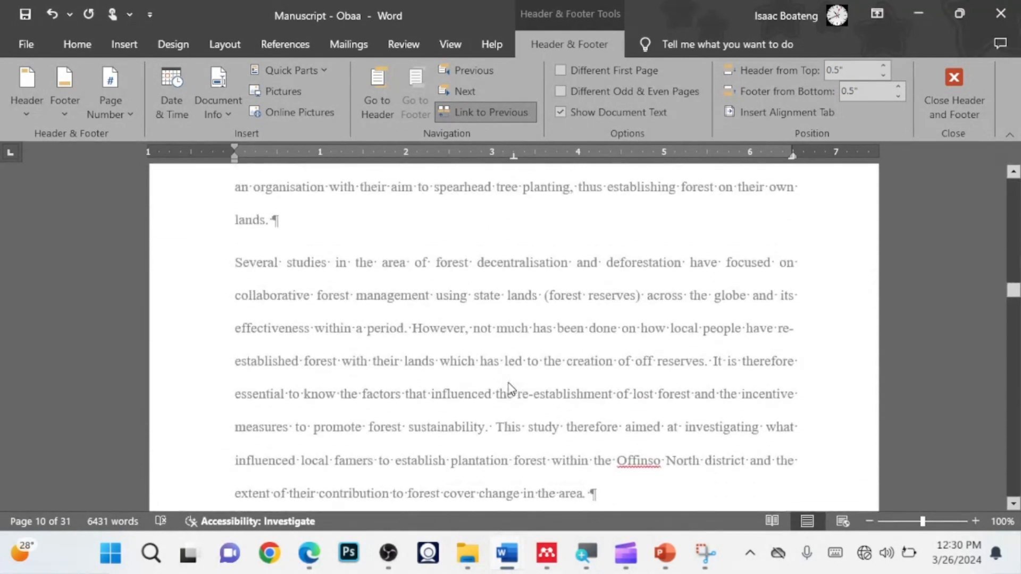
pyautogui.scroll(12, 507, 383)
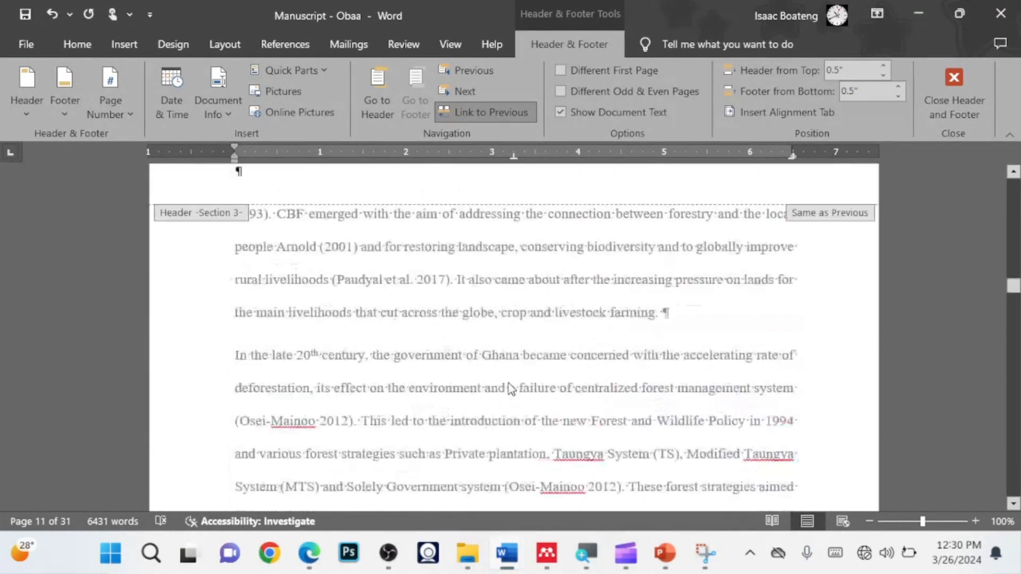
pyautogui.scroll(12, 512, 355)
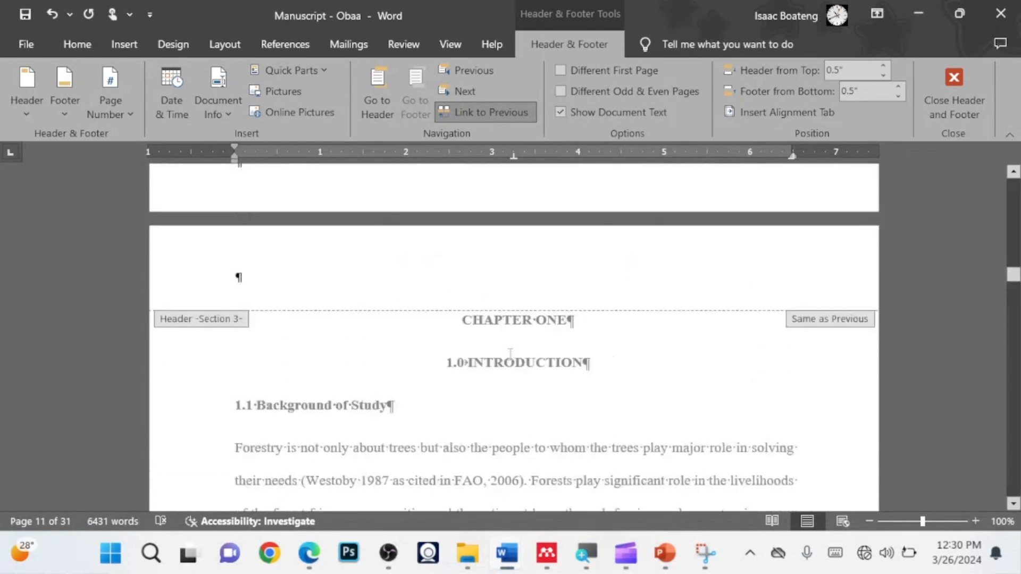
pyautogui.scroll(-4, 511, 355)
pyautogui.scroll(-15, 509, 355)
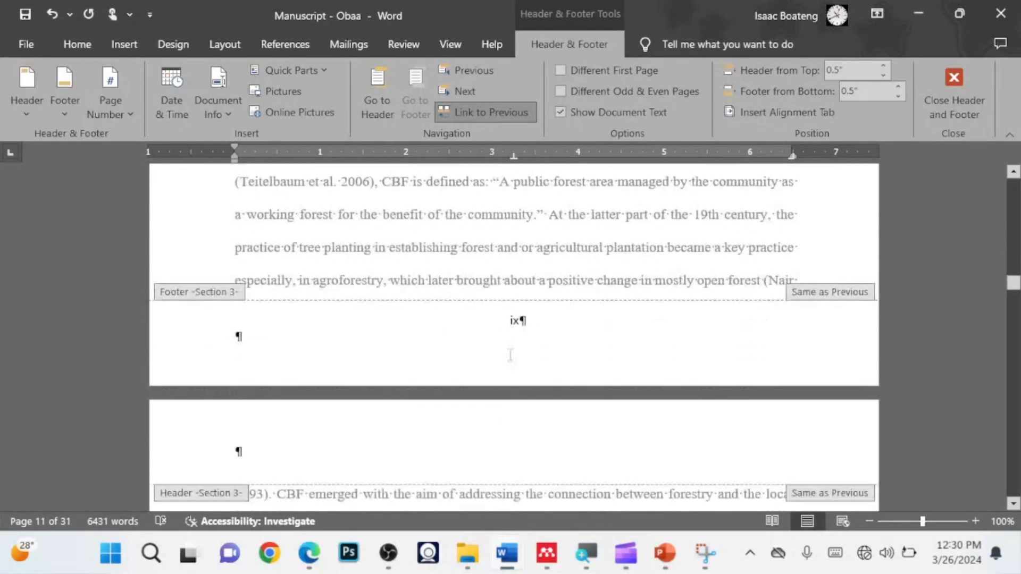
pyautogui.scroll(16, 538, 297)
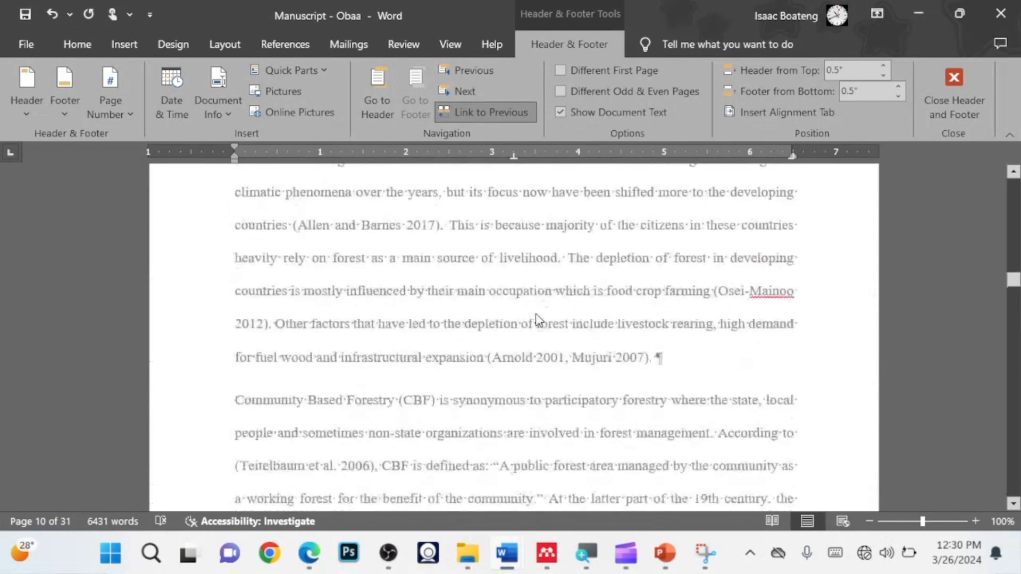
pyautogui.scroll(5, 537, 313)
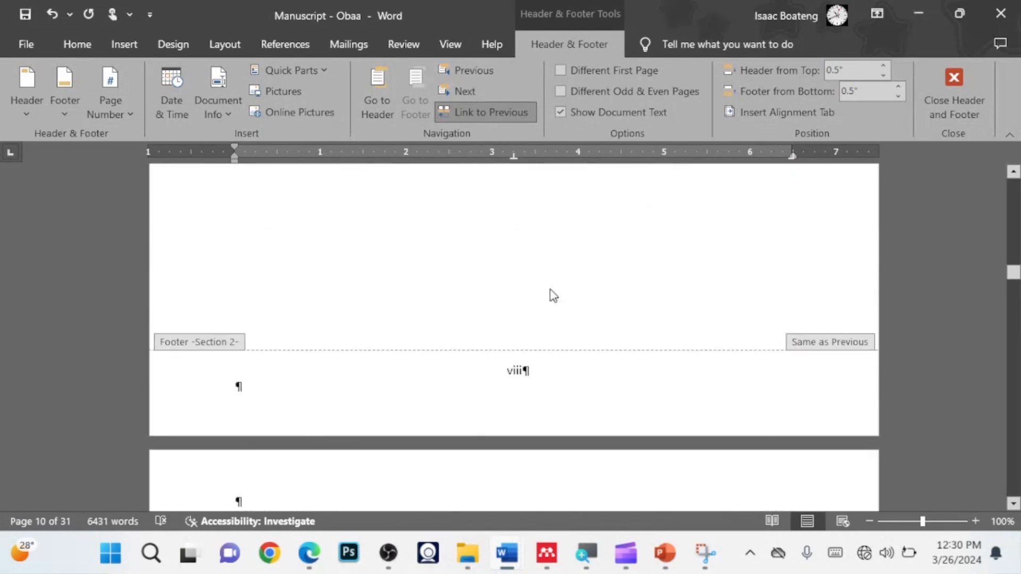
pyautogui.scroll(-5, 334, 382)
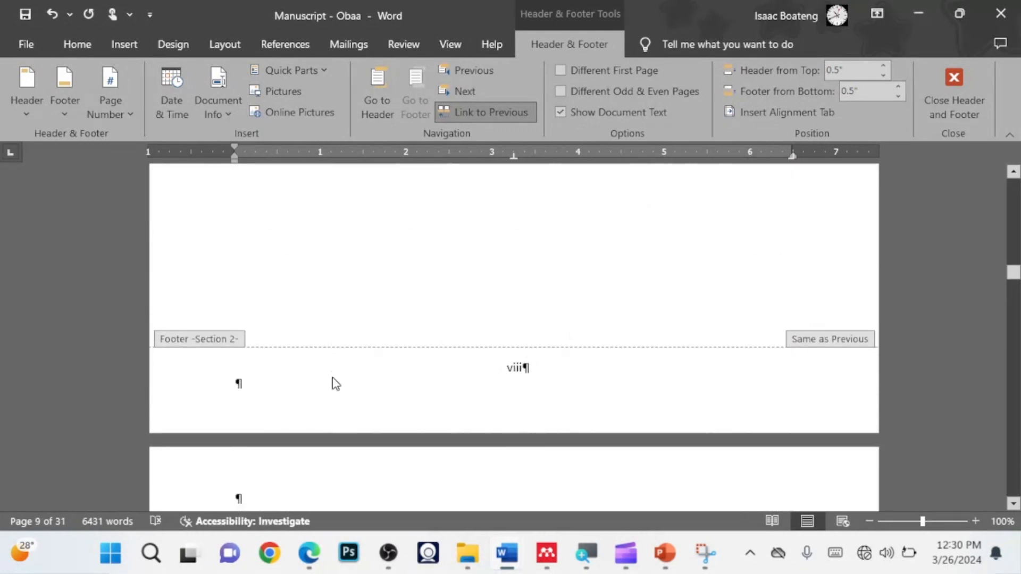
pyautogui.scroll(5, 233, 372)
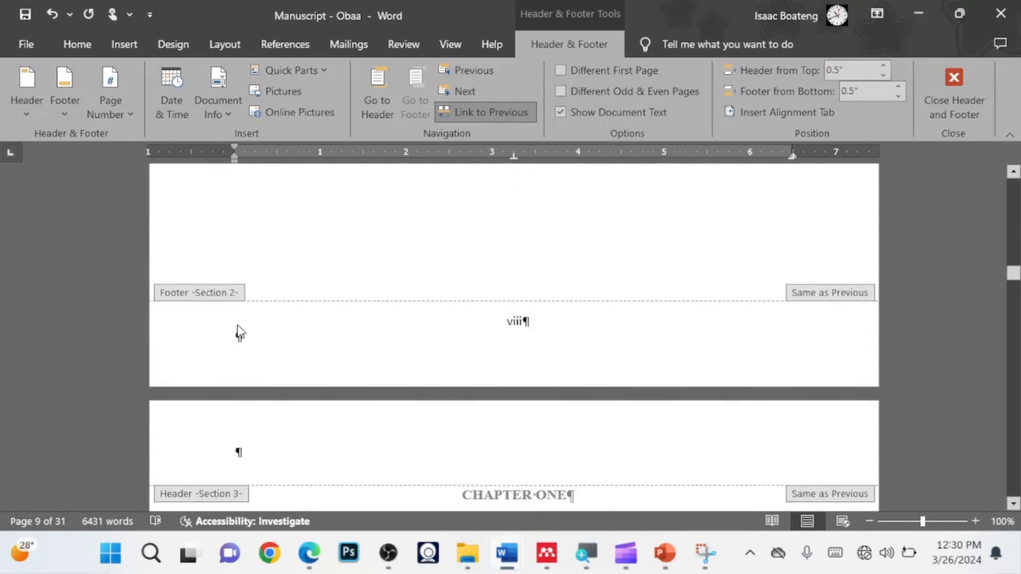
pyautogui.scroll(-5, 211, 380)
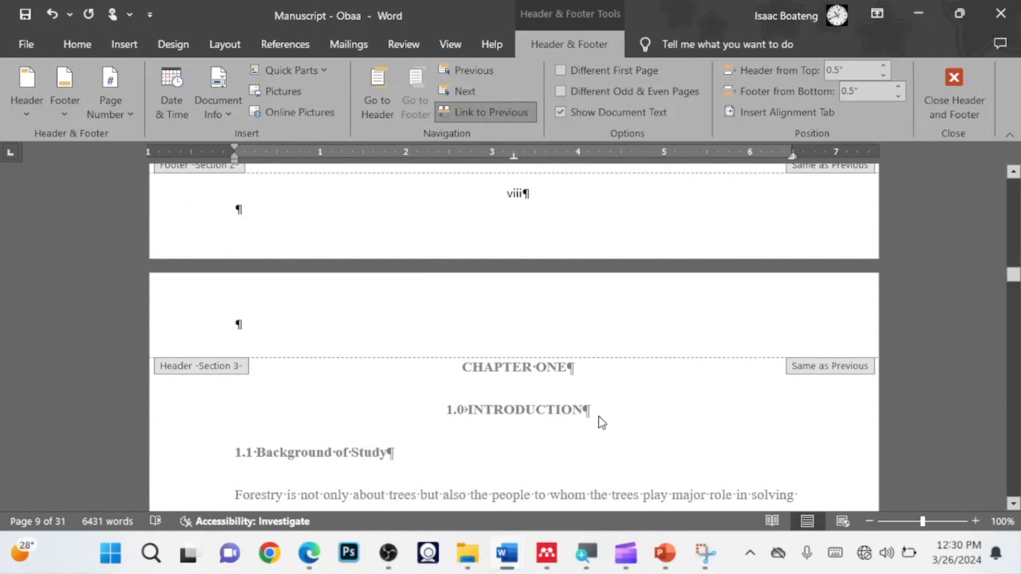
pyautogui.scroll(10, 601, 422)
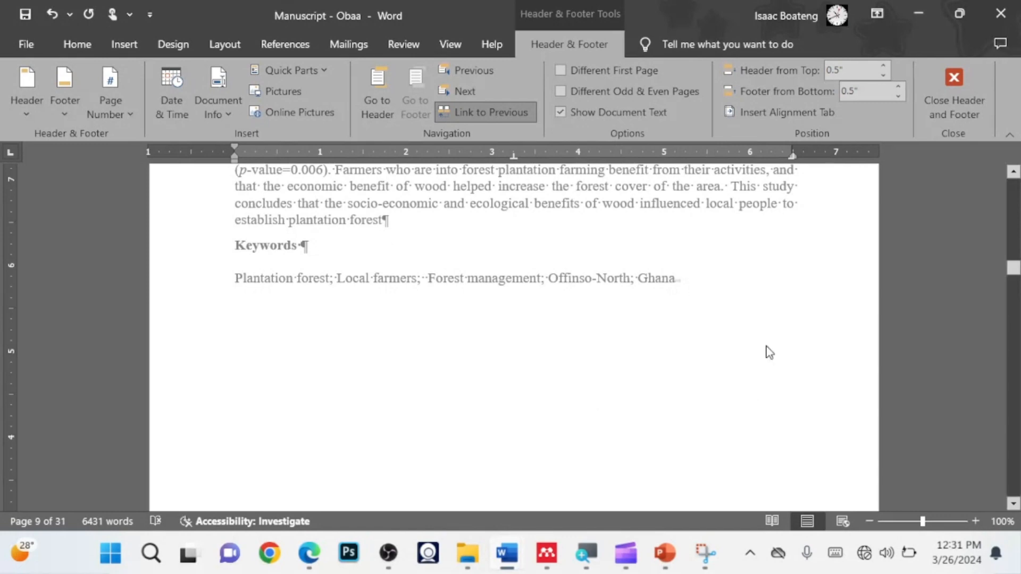
pyautogui.click(933, 117)
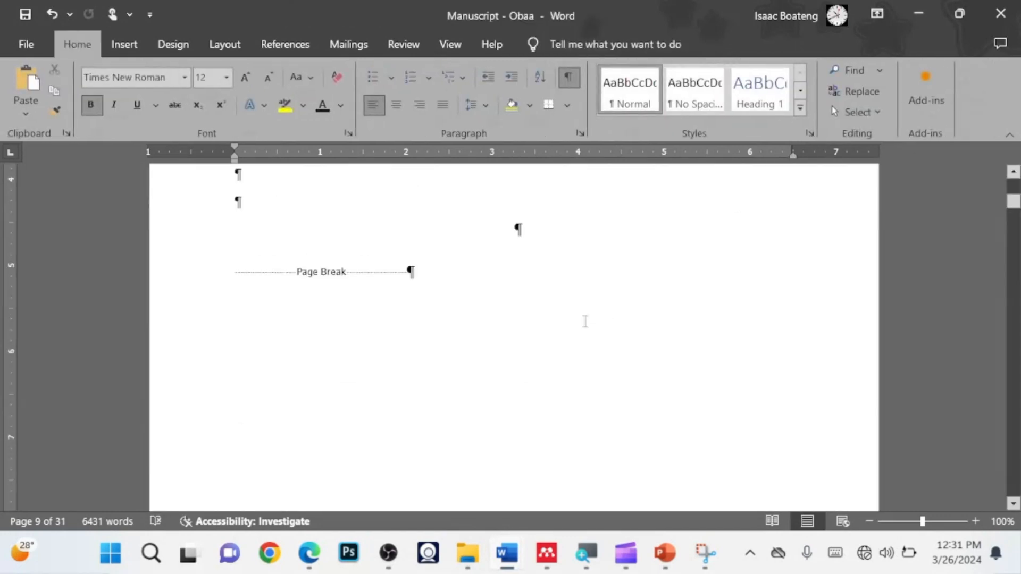
# Look through the acknowledgement and table of contents down to the footer of the first Chapter One page
pyautogui.scroll(10, 585, 321)
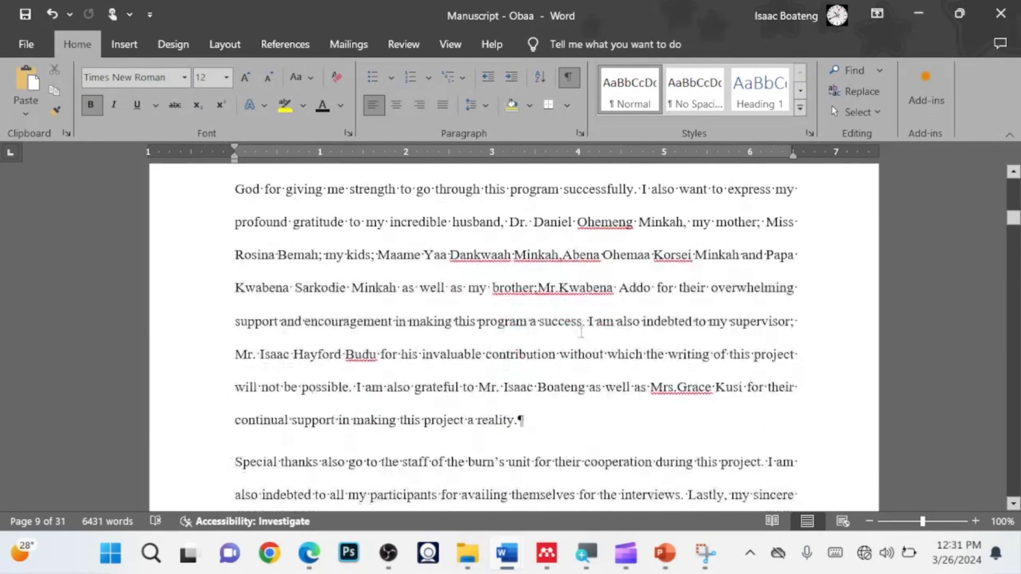
pyautogui.scroll(-20, 581, 332)
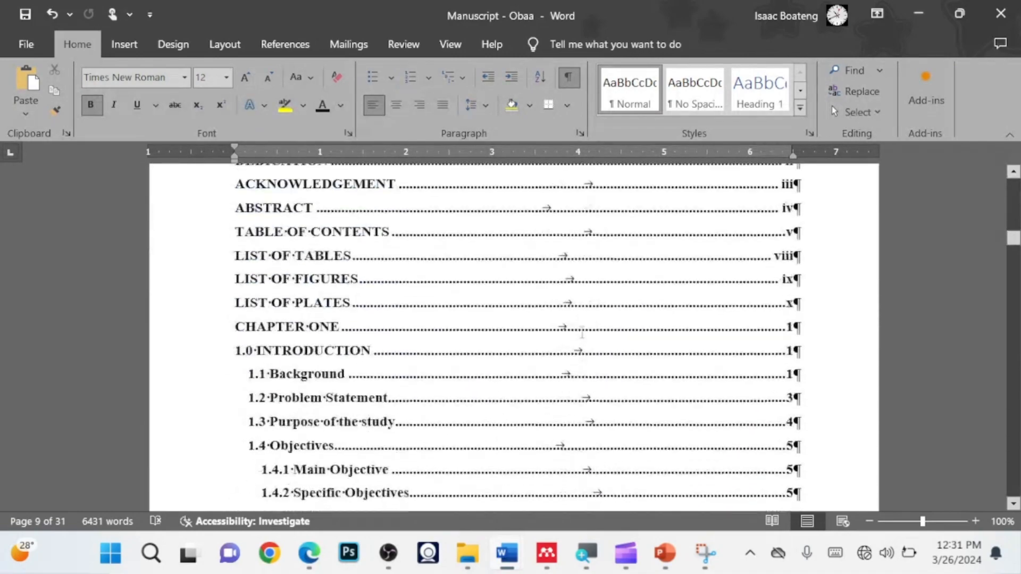
pyautogui.scroll(-20, 582, 334)
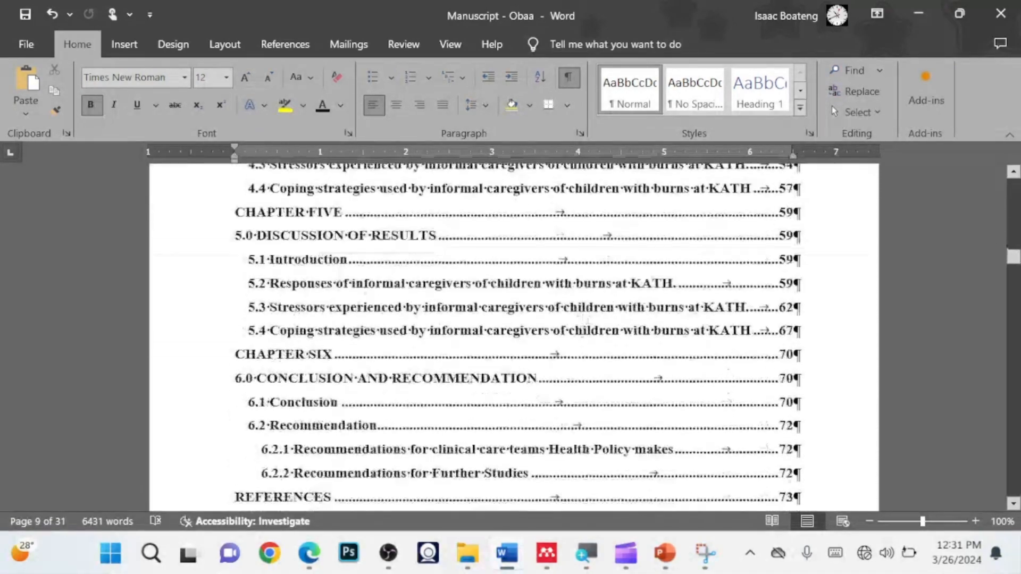
pyautogui.scroll(-20, 583, 330)
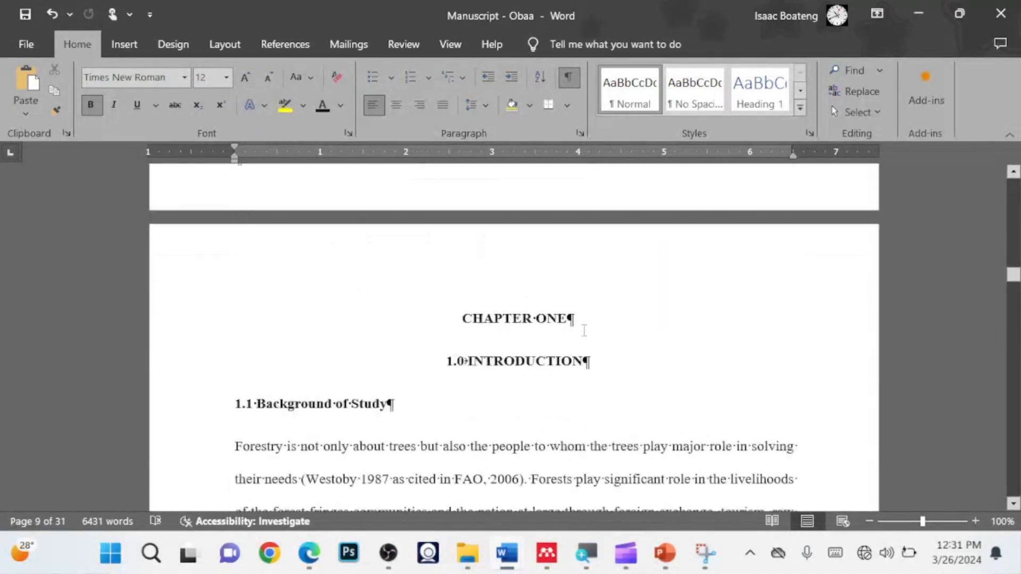
pyautogui.scroll(-20, 584, 330)
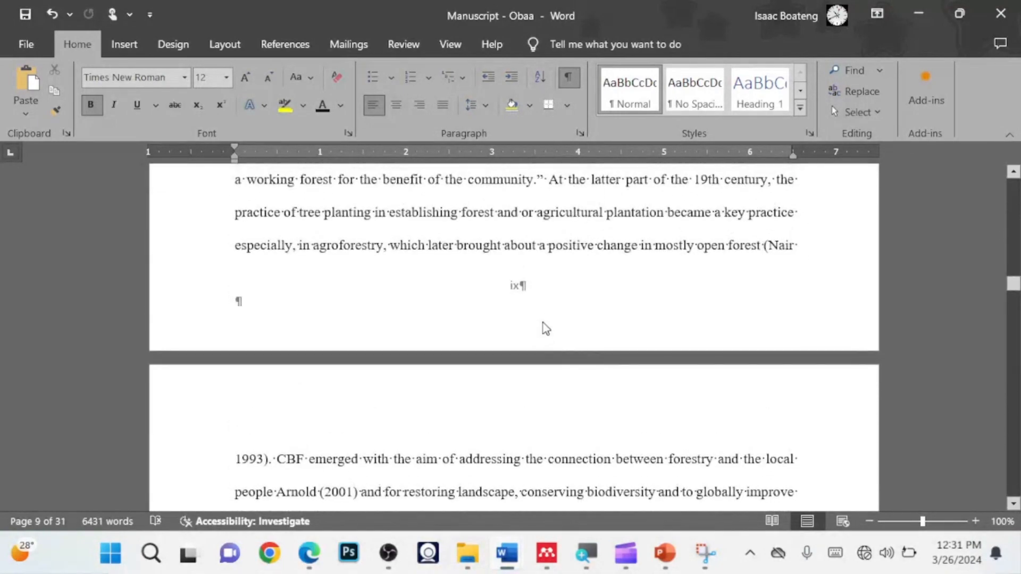
# Examine the end of the abstract after the keywords and the section break types available for separating Chapter One
pyautogui.scroll(15, 508, 289)
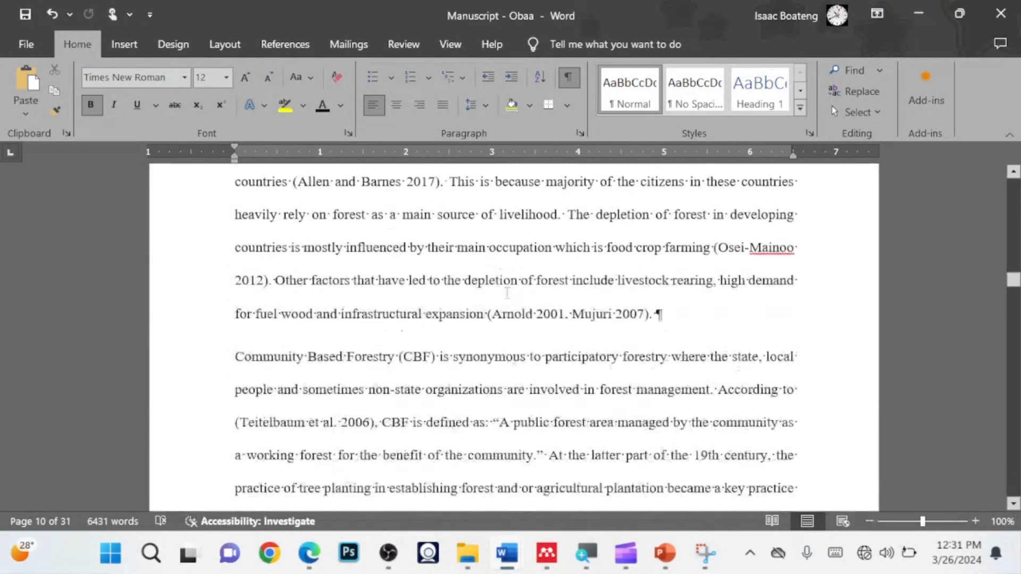
pyautogui.scroll(10, 508, 288)
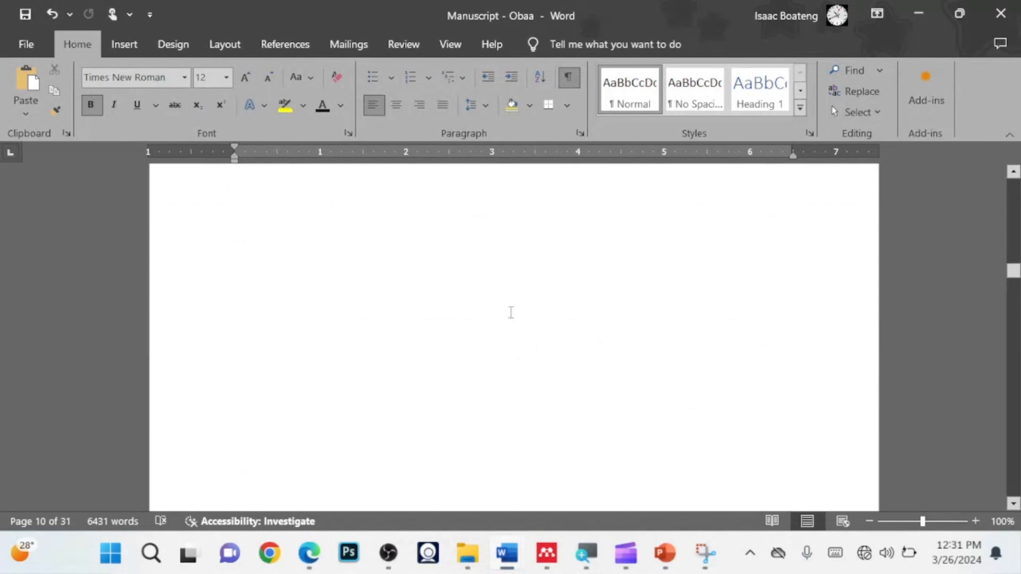
pyautogui.scroll(5, 510, 315)
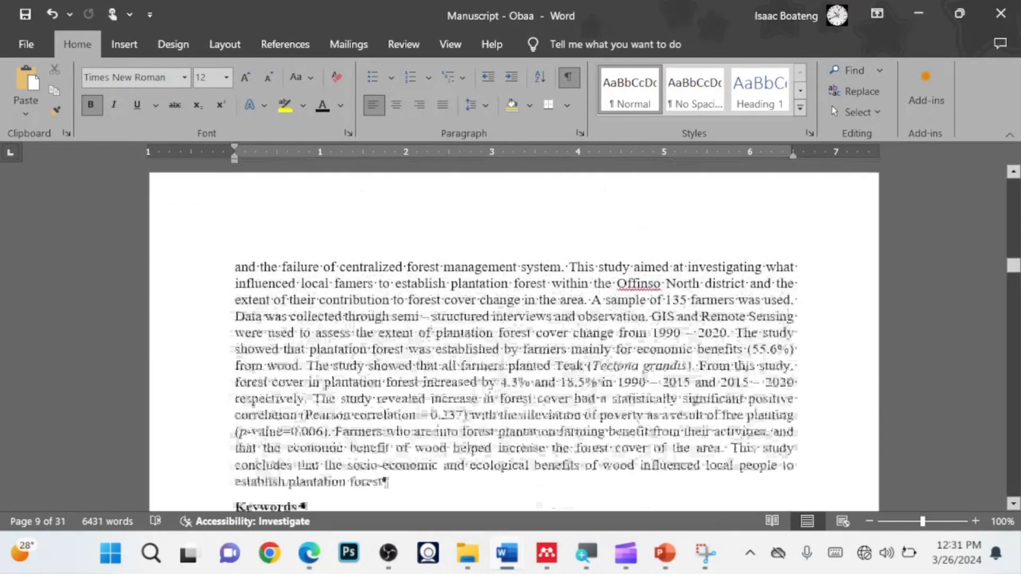
pyautogui.scroll(-7, 646, 244)
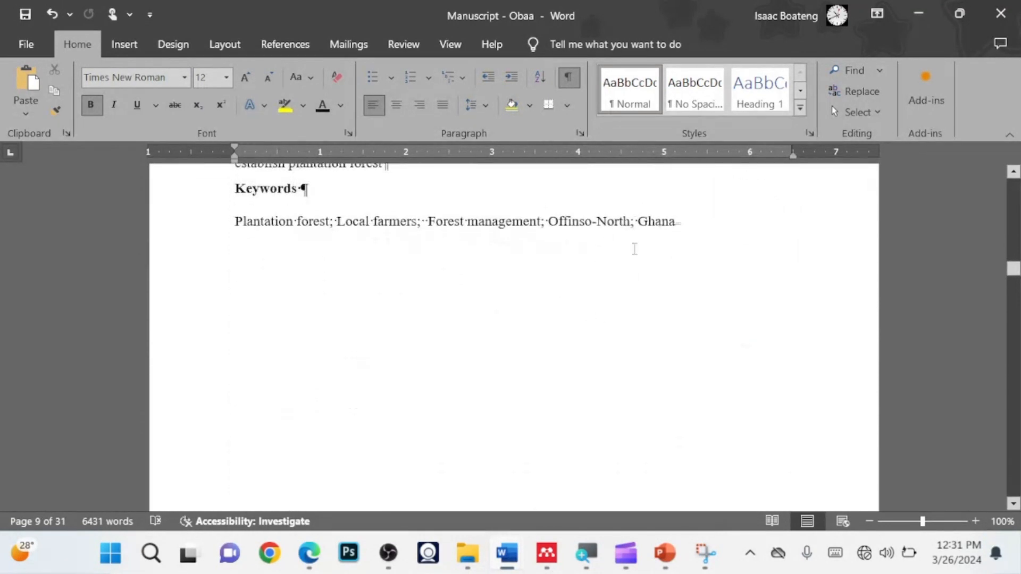
pyautogui.click(688, 231)
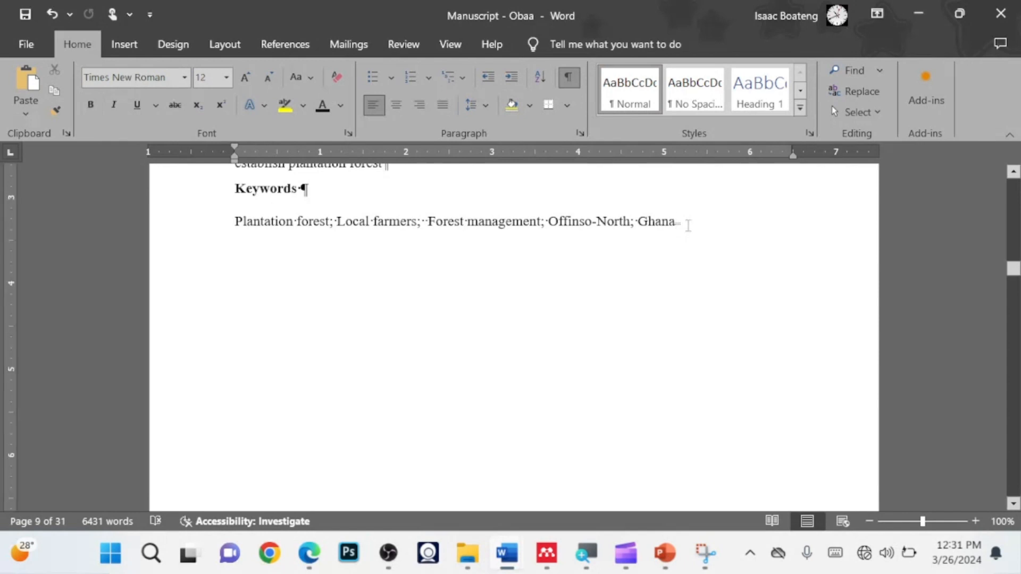
pyautogui.click(240, 44)
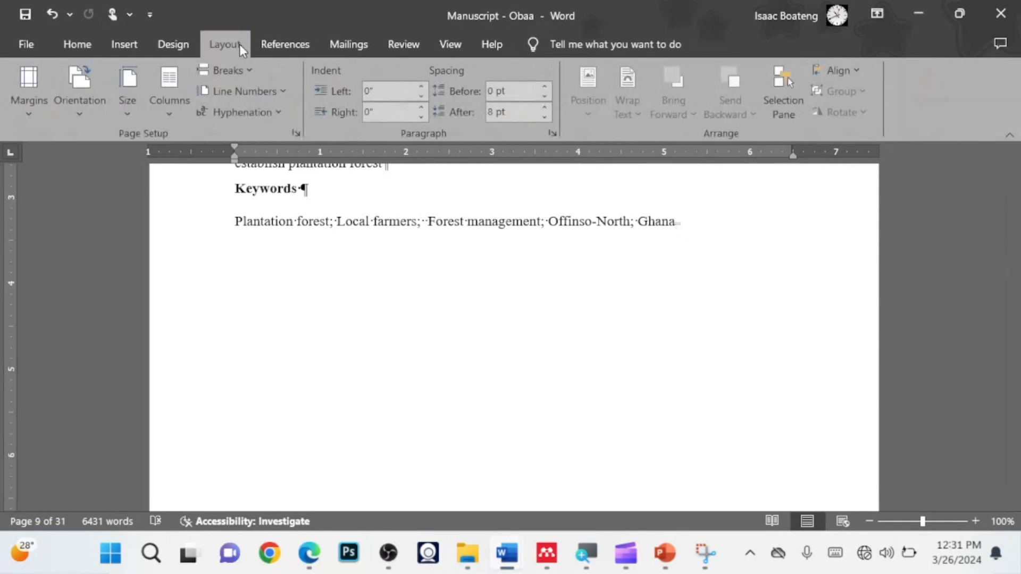
pyautogui.click(243, 68)
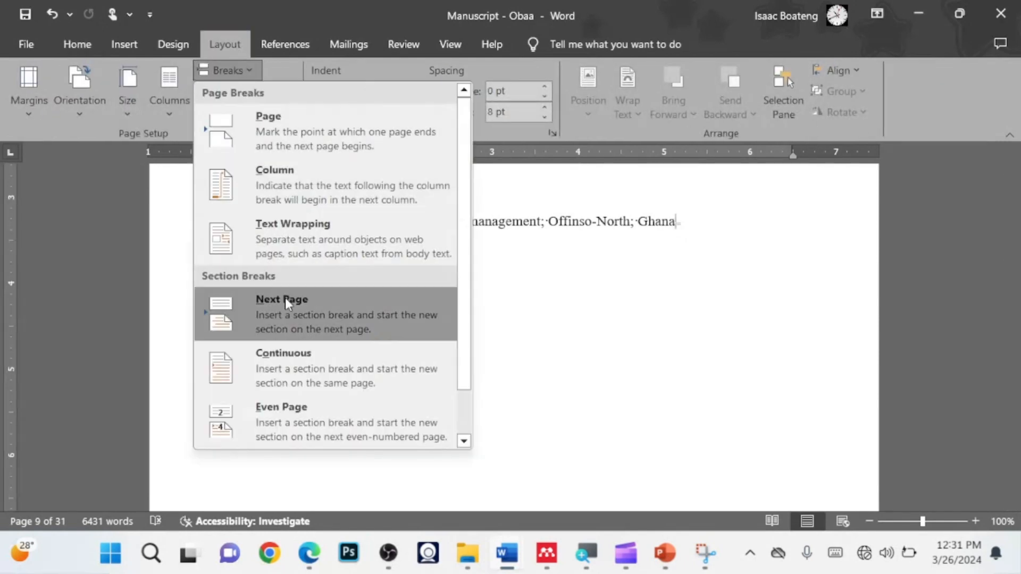
pyautogui.click(627, 322)
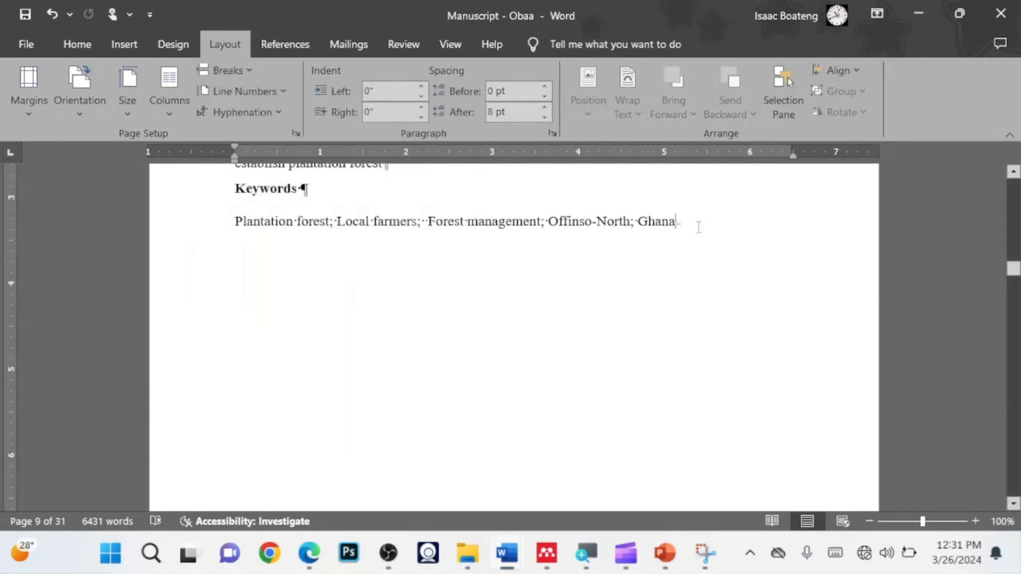
pyautogui.click(85, 43)
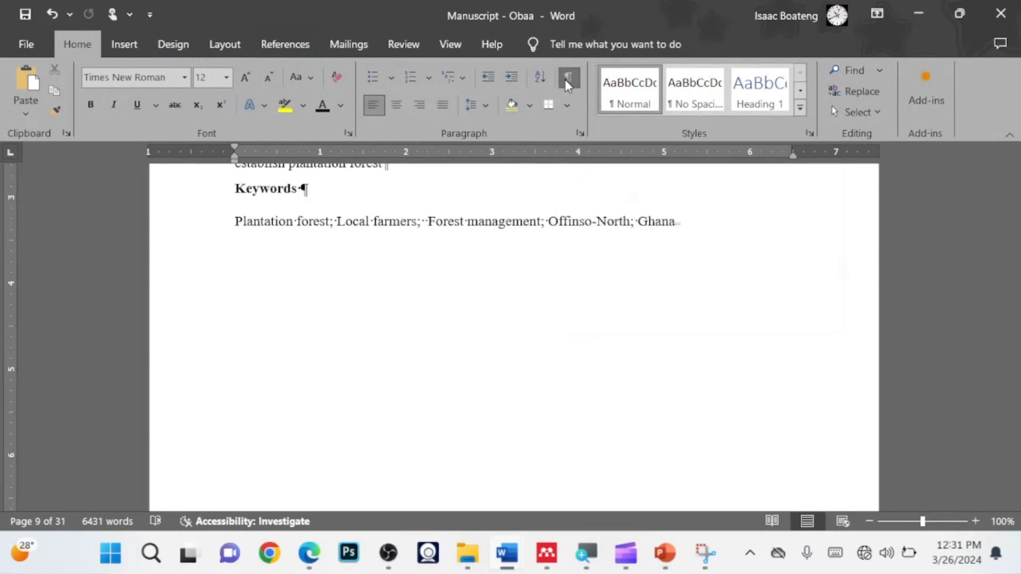
# Compare the page number below the abstract with the one on Chapter One's first page, and inspect the Section 3 footer's link to the previous section
pyautogui.scroll(-10, 510, 277)
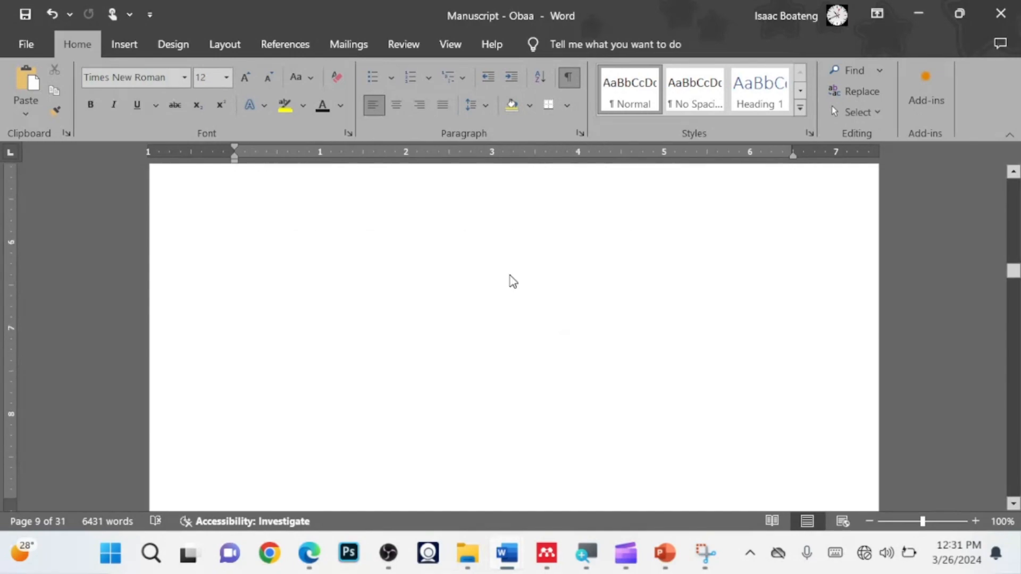
pyautogui.scroll(-15, 509, 248)
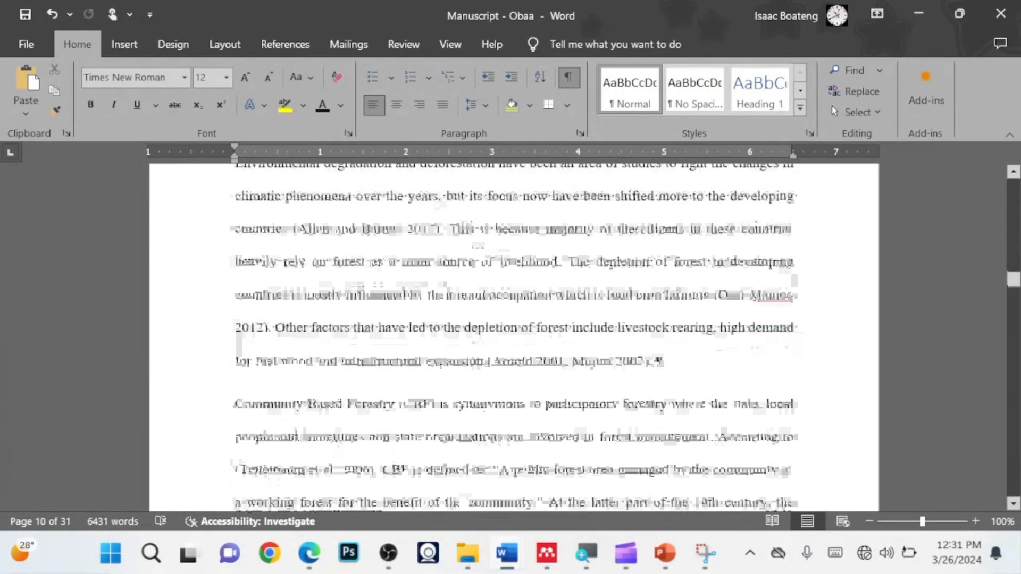
pyautogui.scroll(10, 509, 239)
pyautogui.scroll(6, 510, 237)
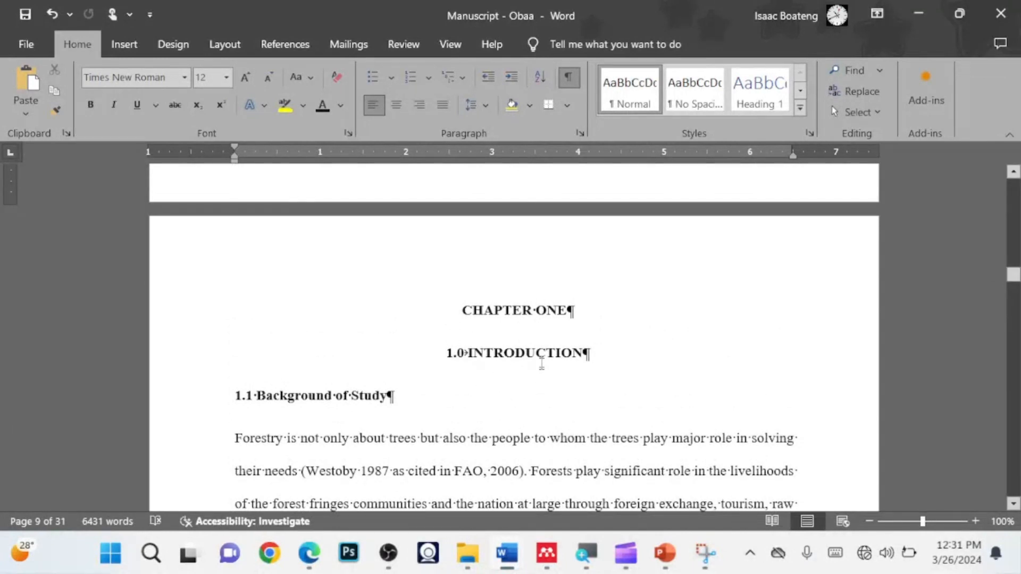
pyautogui.scroll(6, 541, 326)
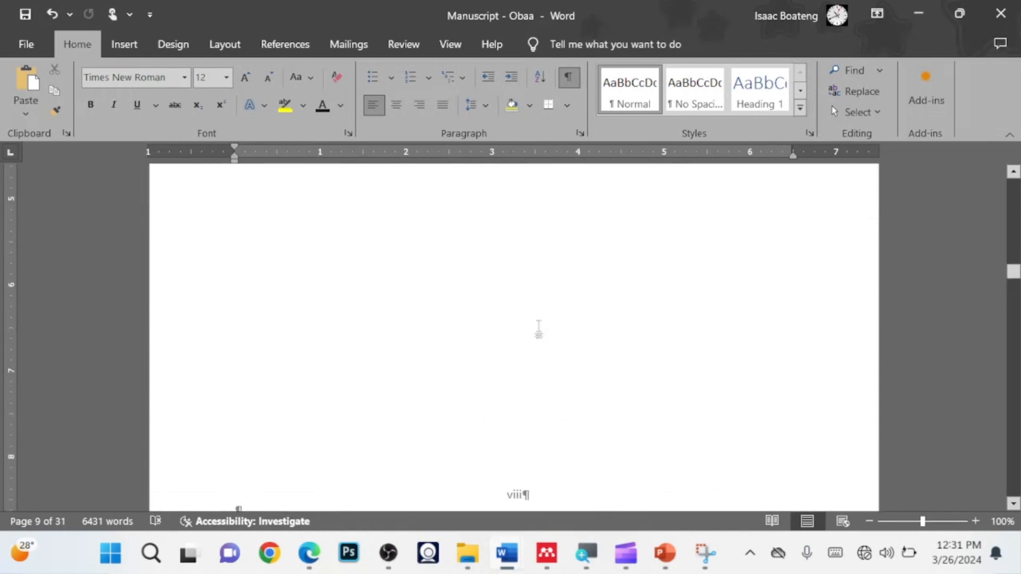
pyautogui.scroll(-7, 539, 329)
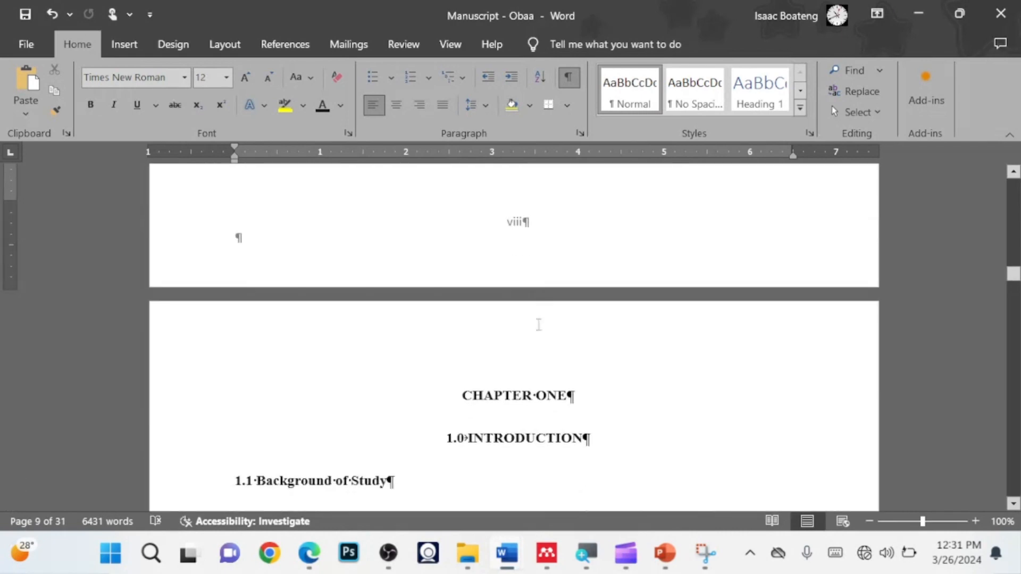
pyautogui.scroll(-15, 539, 324)
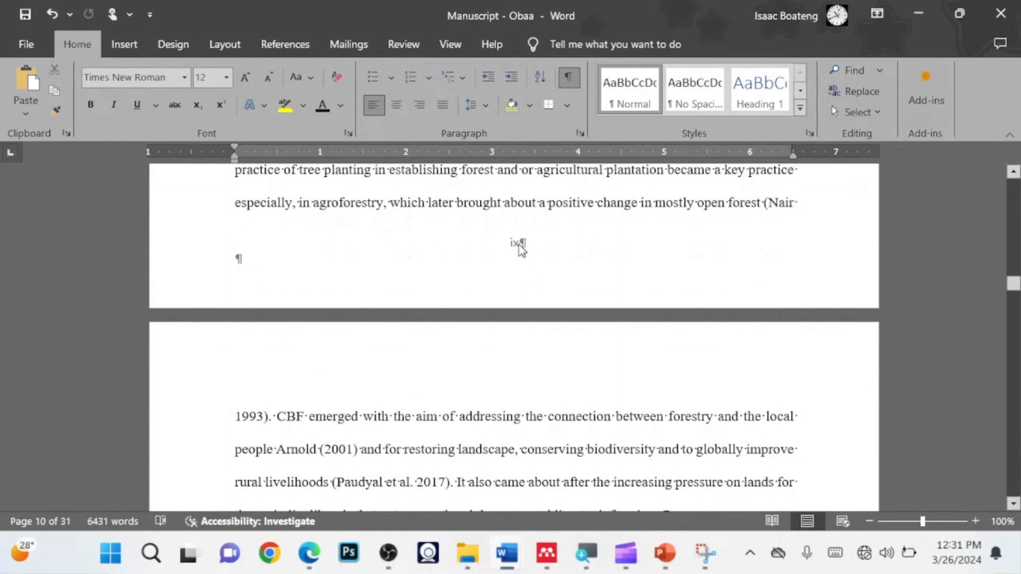
pyautogui.doubleClick(519, 246)
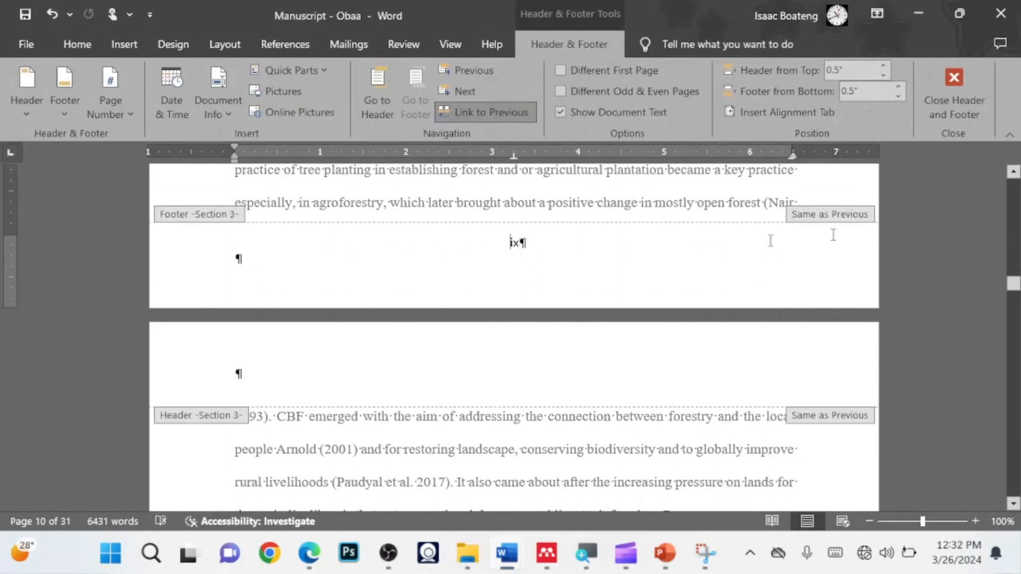
pyautogui.click(952, 98)
pyautogui.click(121, 47)
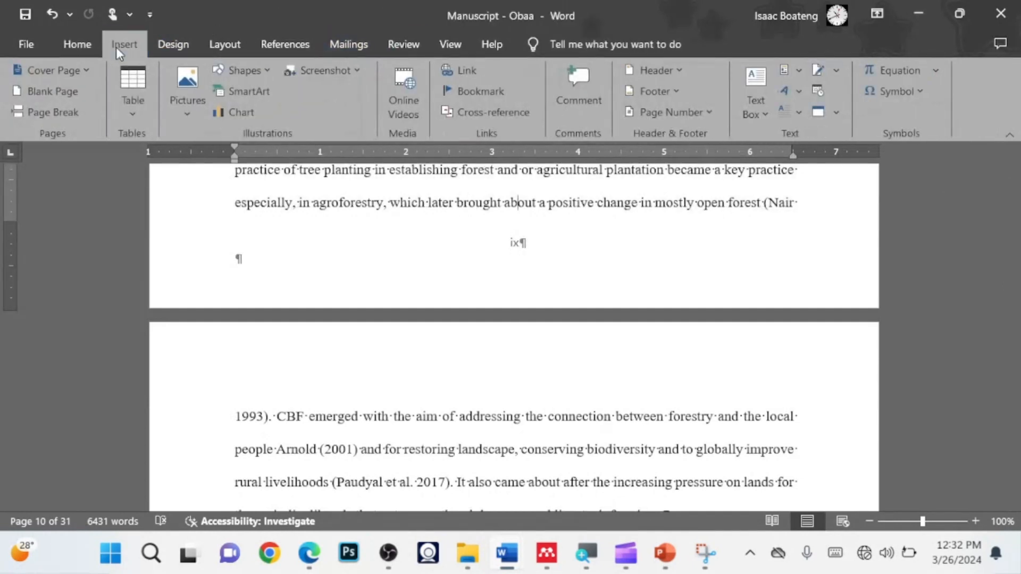
pyautogui.click(700, 113)
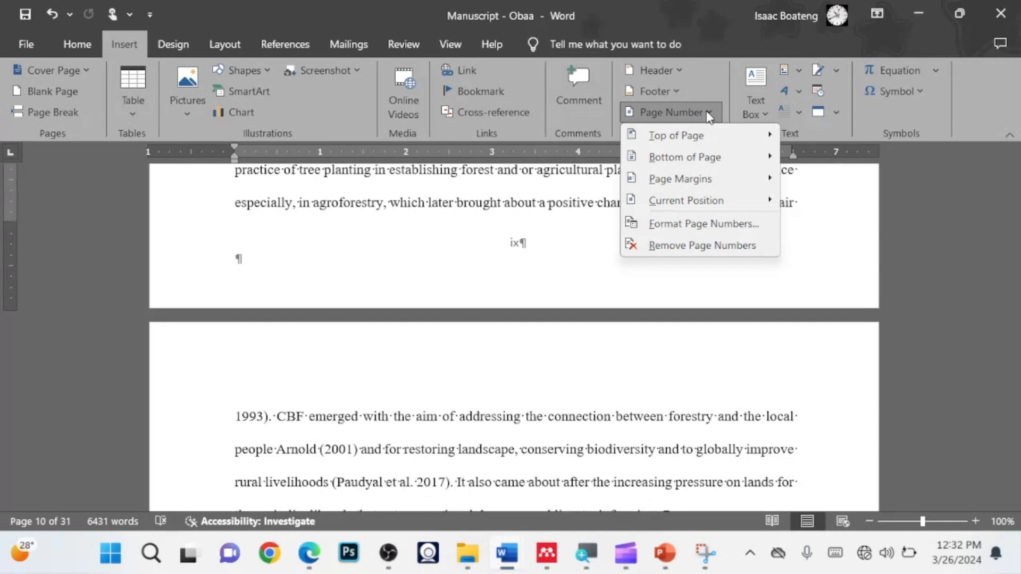
pyautogui.moveTo(718, 208)
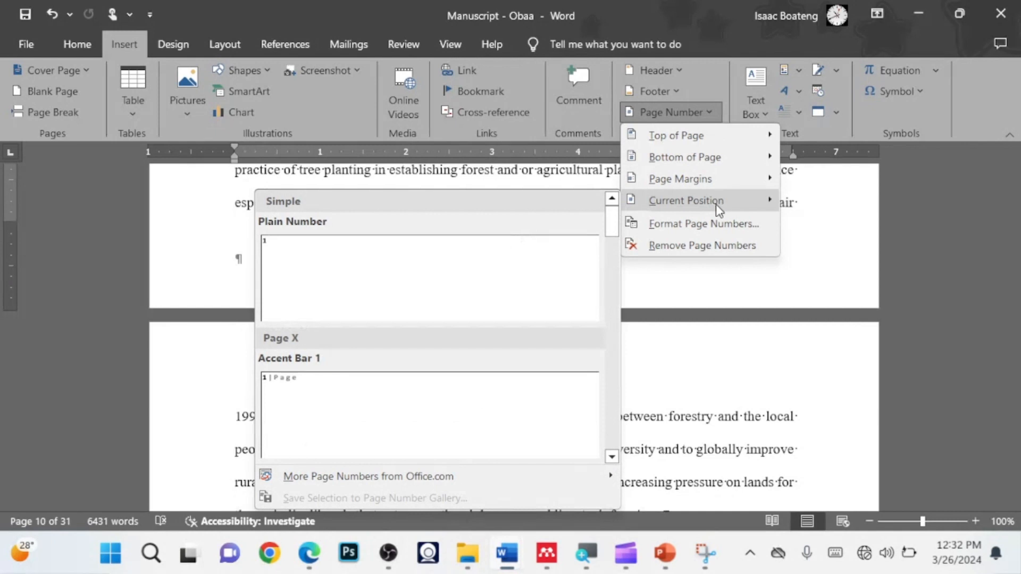
pyautogui.click(718, 327)
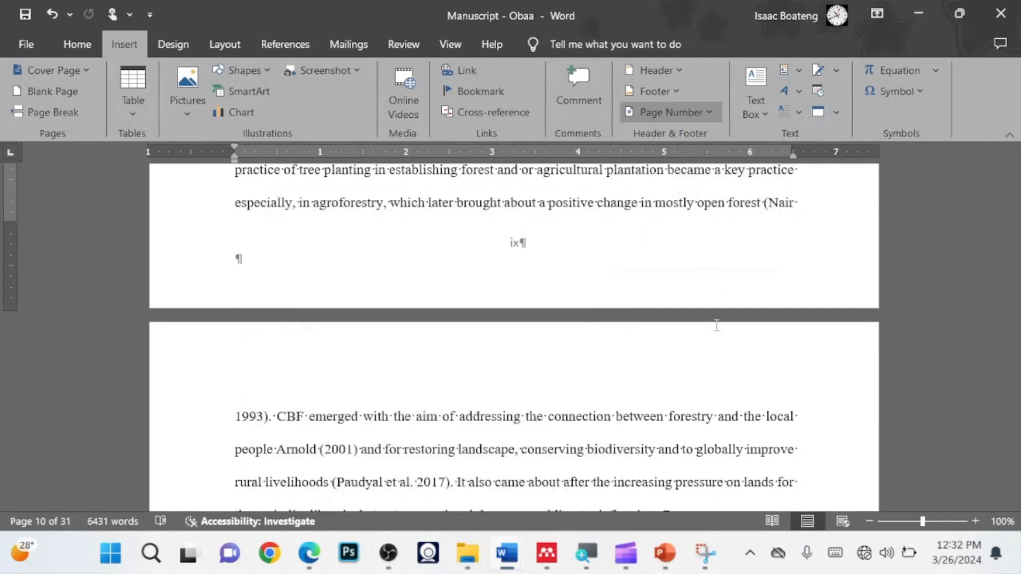
pyautogui.click(686, 95)
pyautogui.click(577, 228)
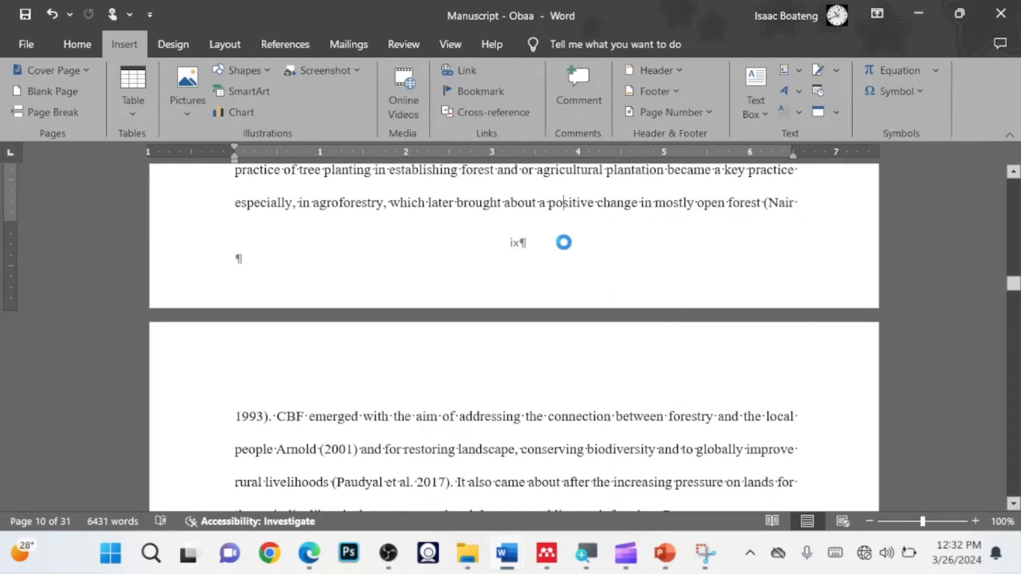
# Format the Section 3 footer page numbers as 1, 2, 3, … and start them at 1
pyautogui.doubleClick(564, 242)
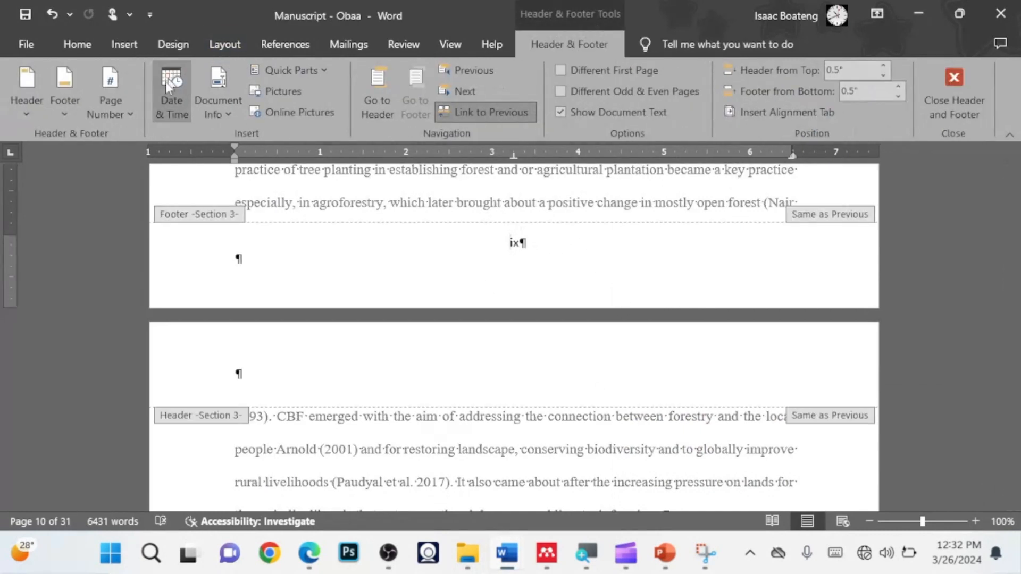
pyautogui.click(130, 114)
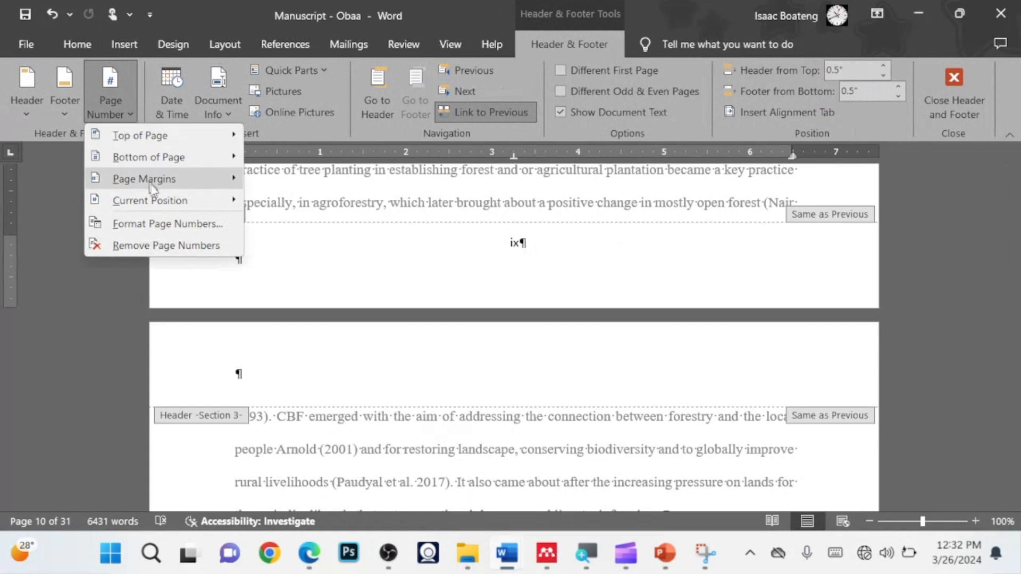
pyautogui.click(171, 235)
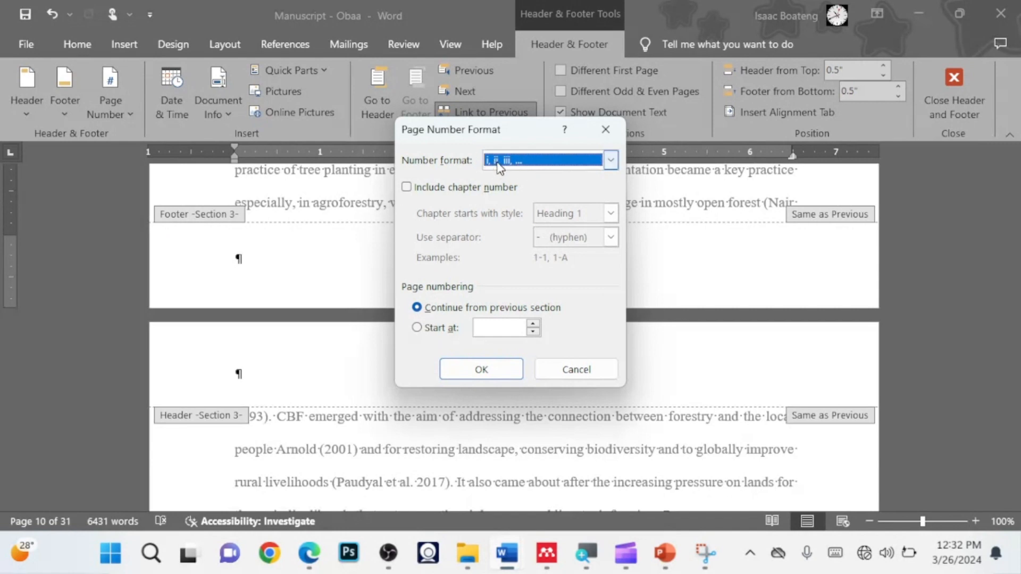
pyautogui.click(610, 161)
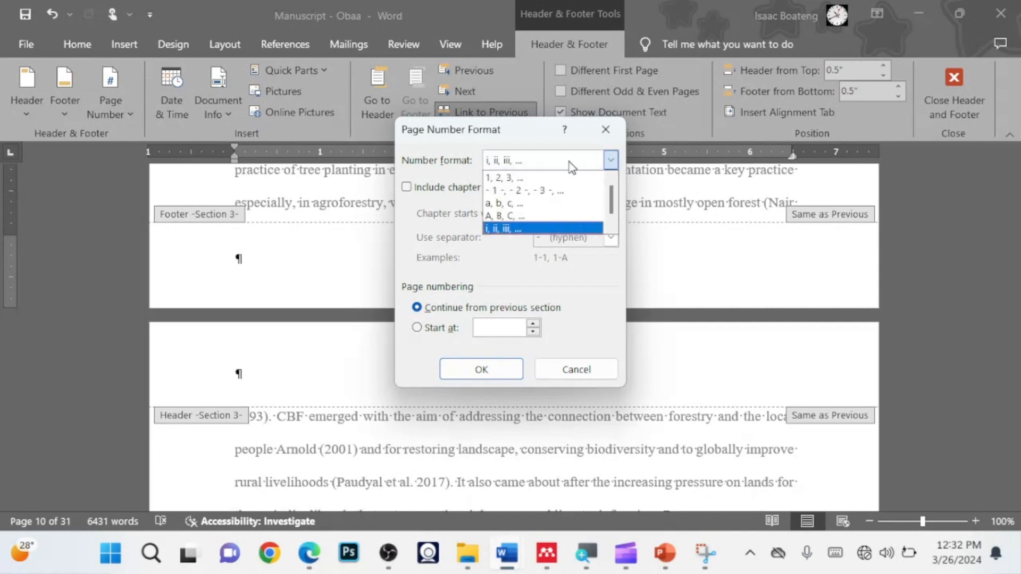
pyautogui.click(524, 179)
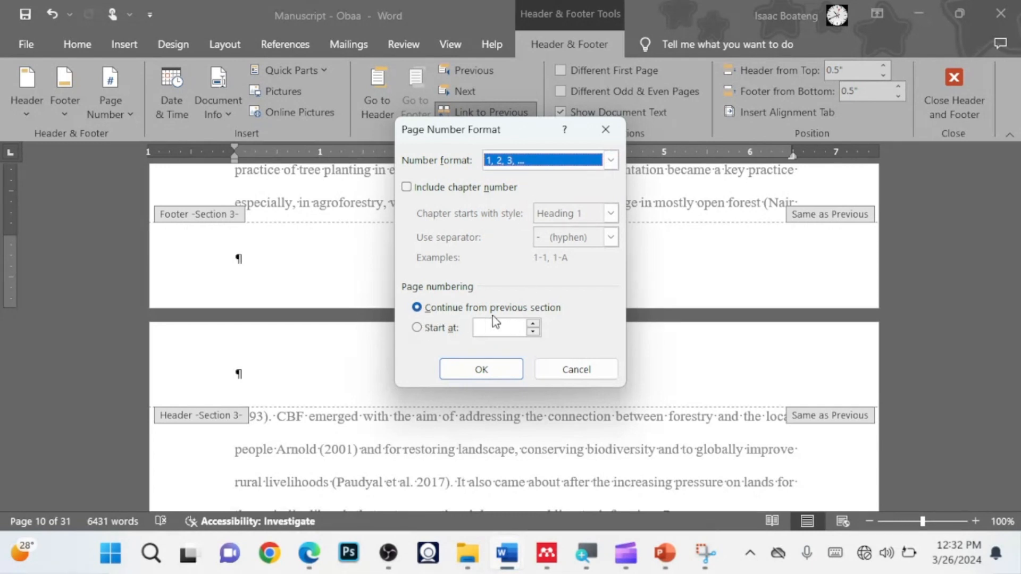
pyautogui.click(417, 328)
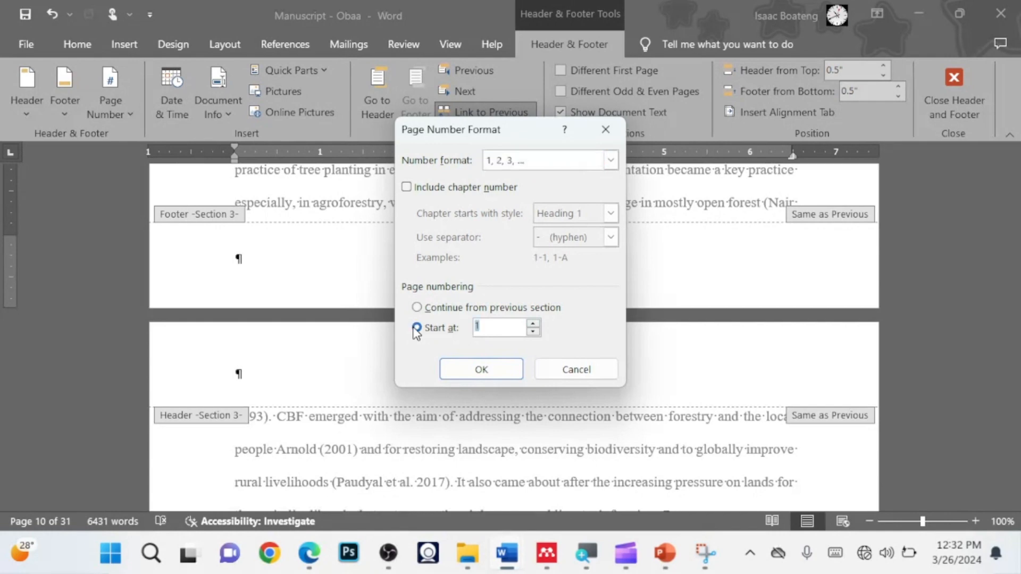
pyautogui.click(497, 370)
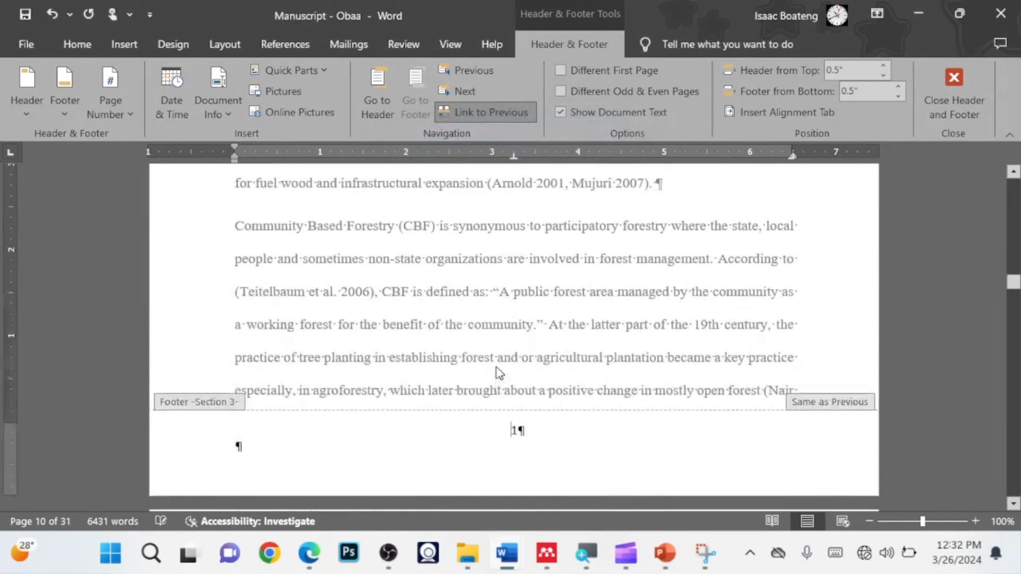
# Check the footer page numbers on Chapter One's first page and back through the last Section 2 pages to the abstract
pyautogui.scroll(15, 505, 277)
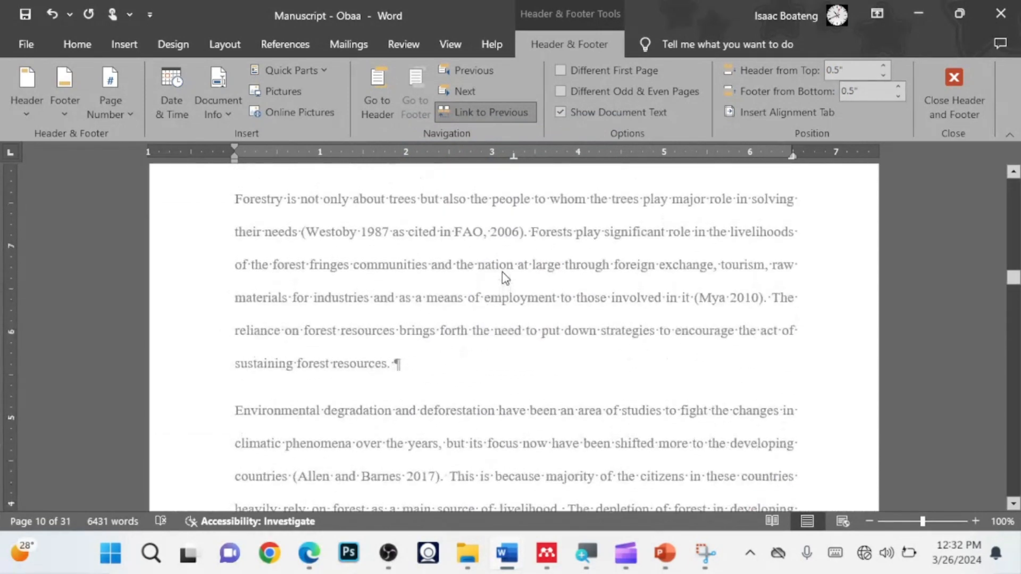
pyautogui.scroll(-15, 525, 320)
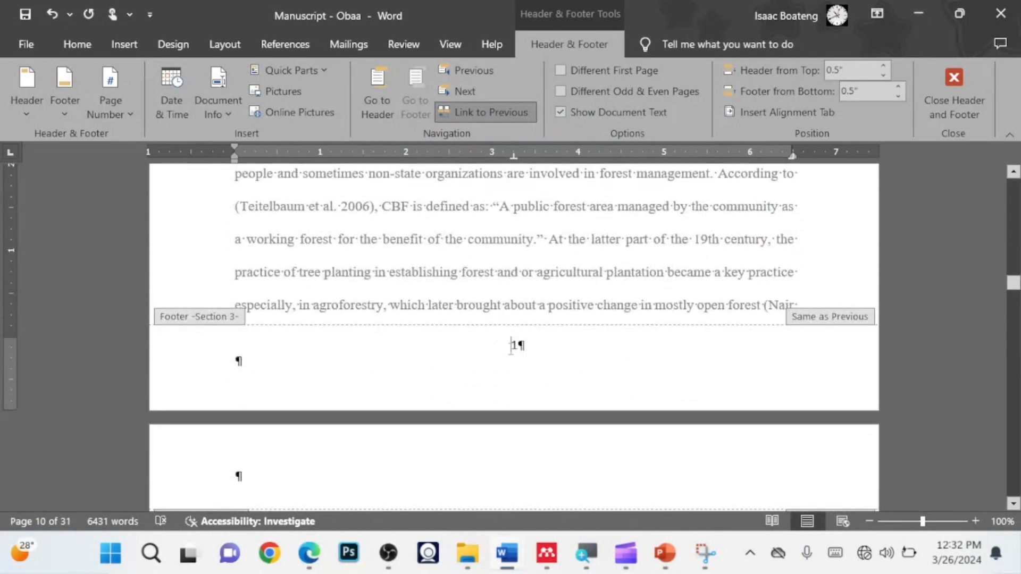
pyautogui.scroll(15, 509, 345)
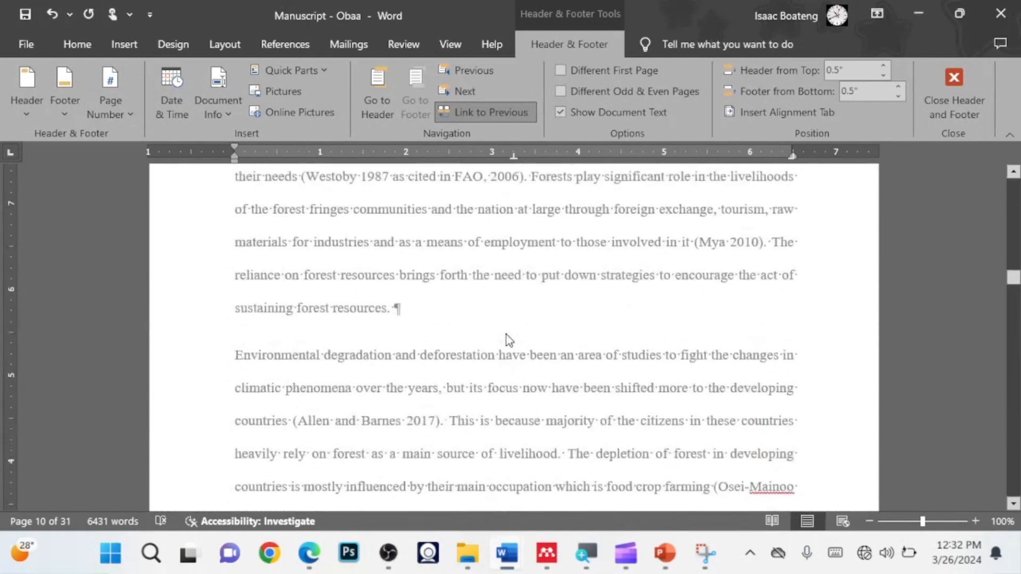
pyautogui.scroll(3, 507, 334)
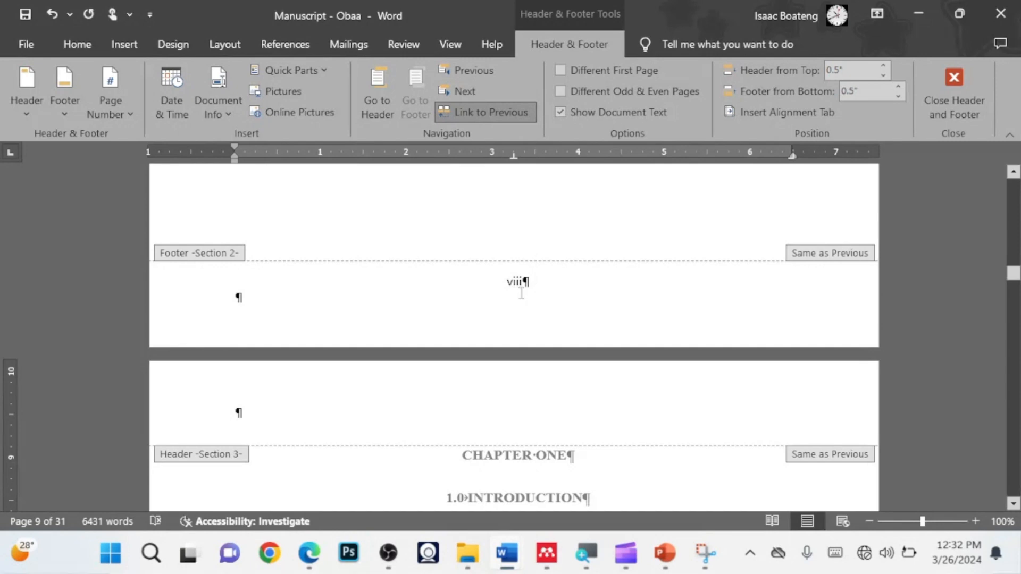
pyautogui.scroll(-10, 521, 292)
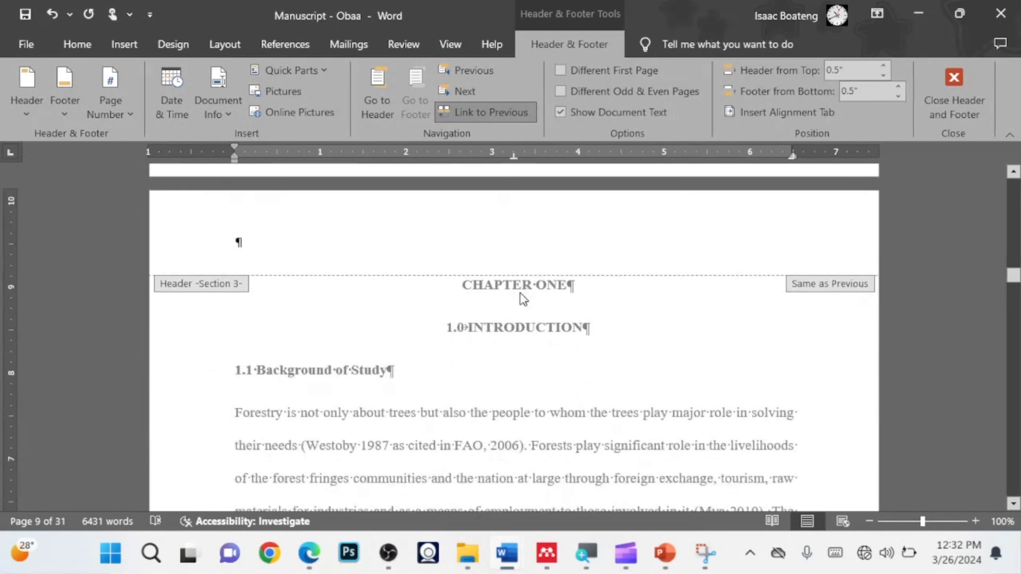
pyautogui.scroll(15, 524, 295)
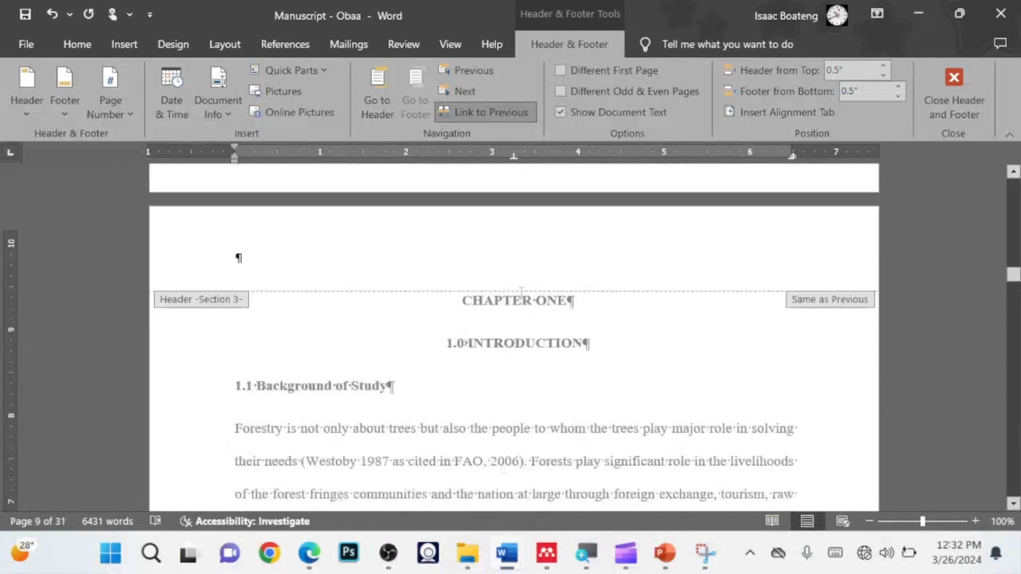
pyautogui.scroll(20, 528, 268)
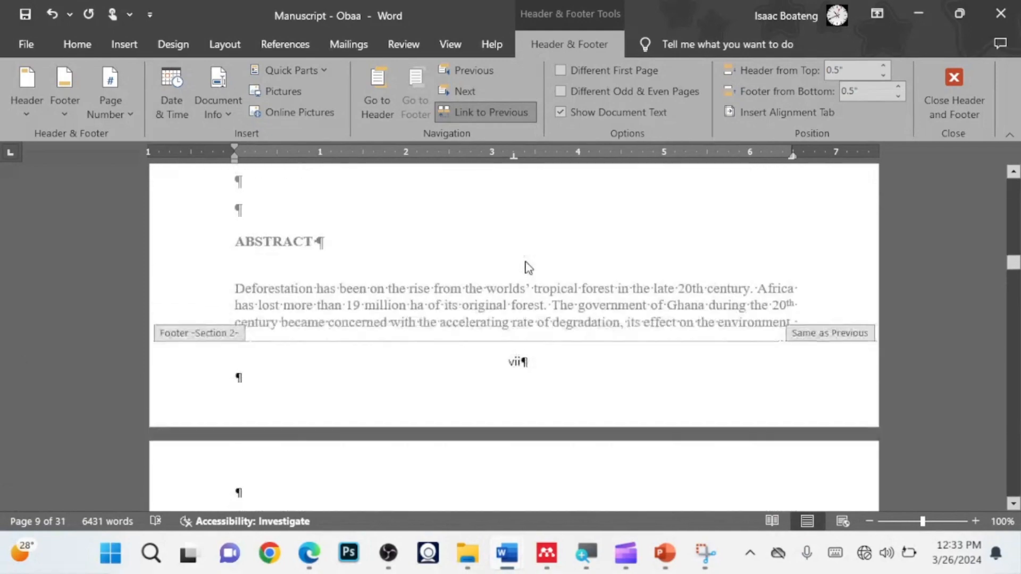
# Check the footer page numbers from the end of Section 2 through the following pages of Section 3
pyautogui.scroll(-15, 526, 266)
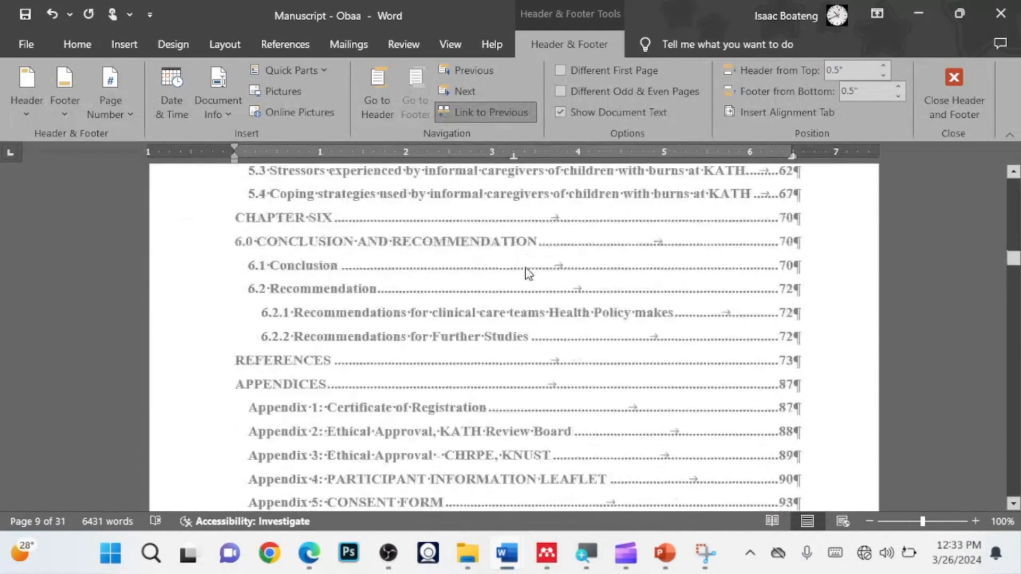
pyautogui.scroll(-10, 528, 274)
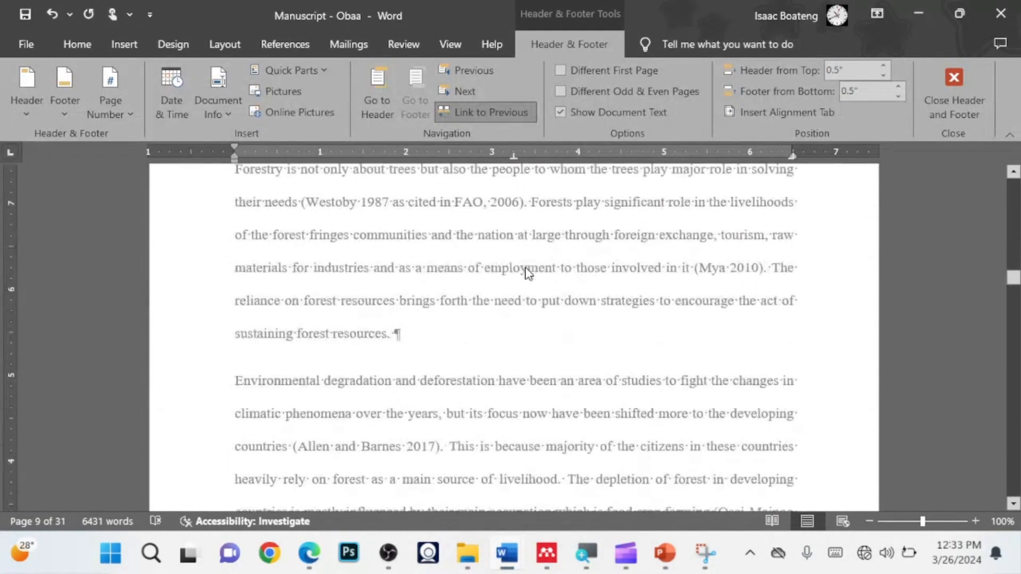
pyautogui.scroll(5, 528, 274)
pyautogui.scroll(-10, 525, 274)
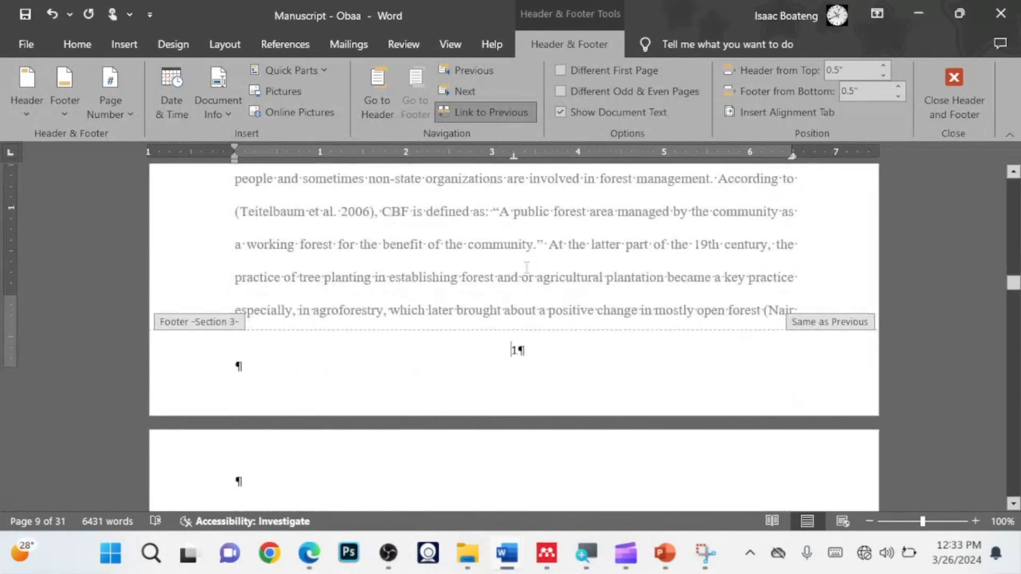
pyautogui.scroll(-15, 523, 197)
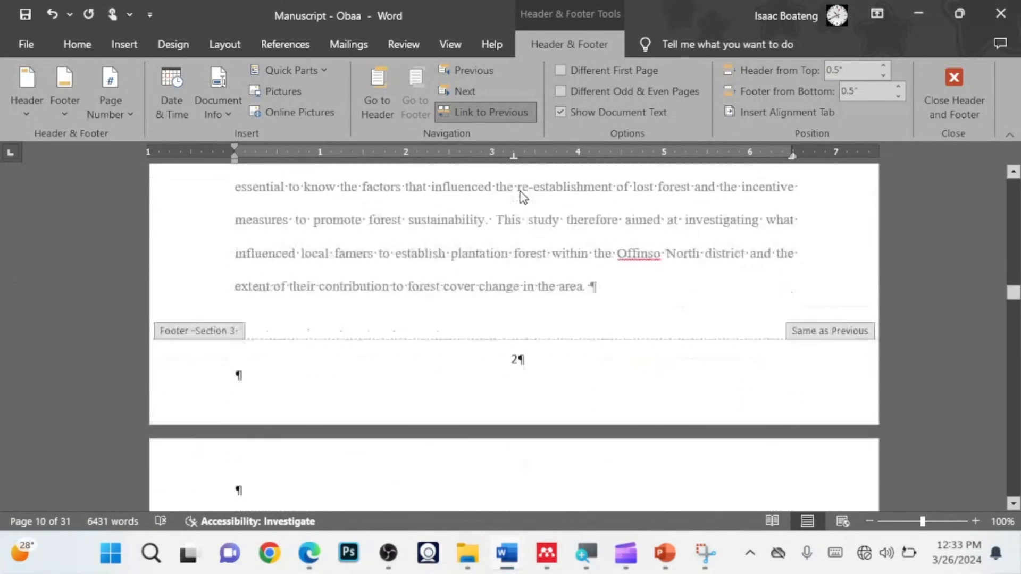
pyautogui.scroll(-15, 524, 196)
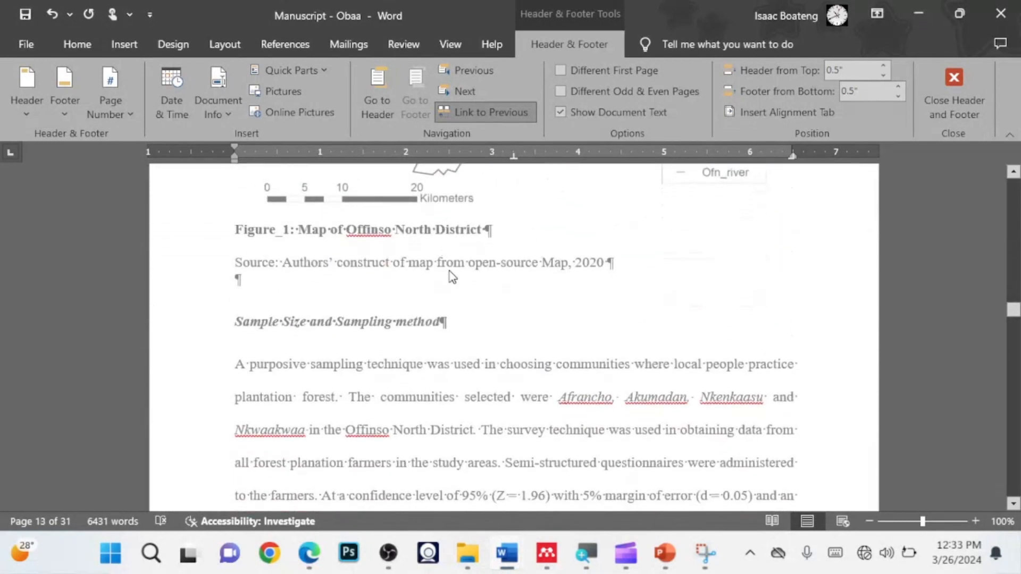
pyautogui.click(91, 46)
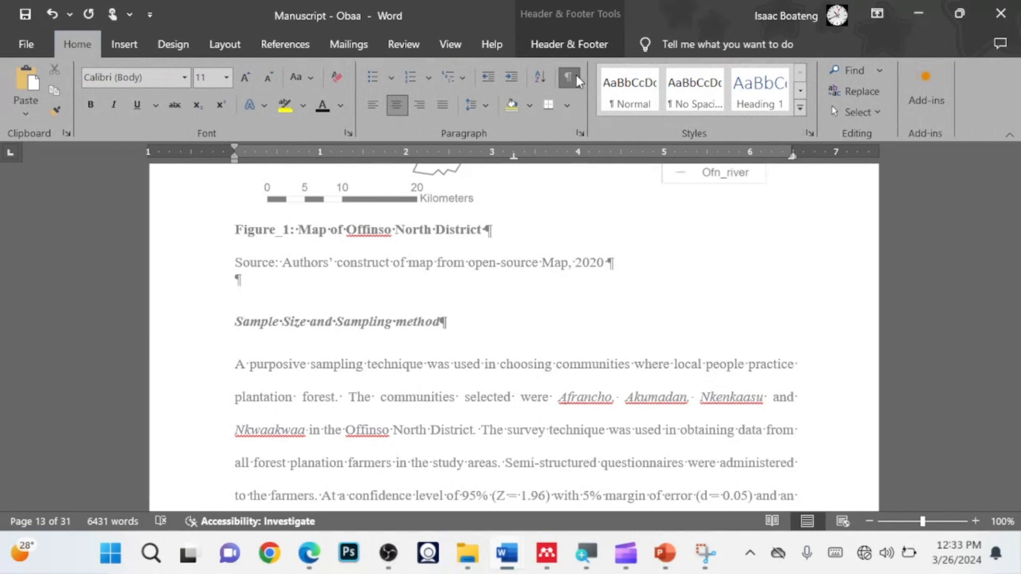
pyautogui.click(134, 49)
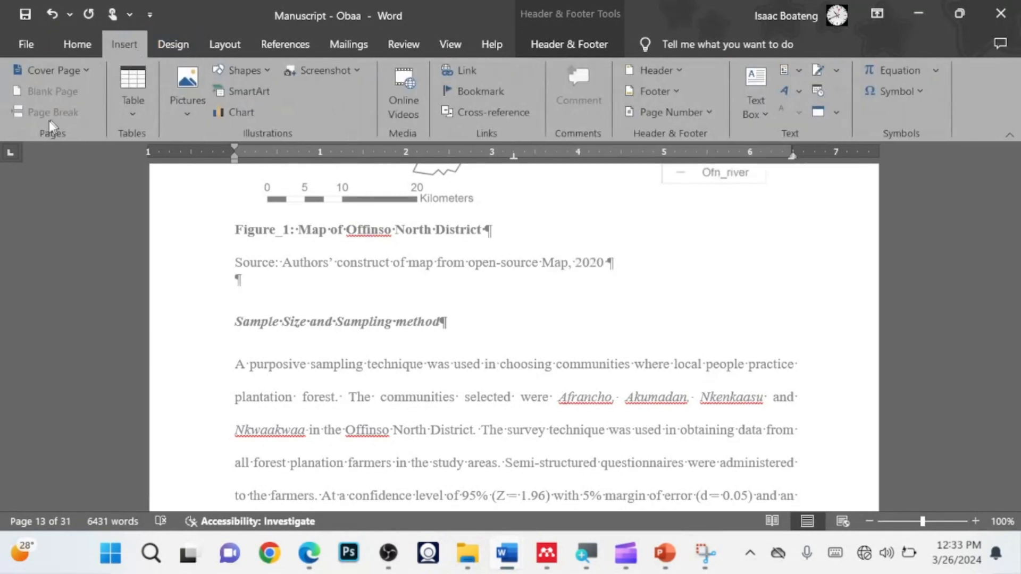
pyautogui.click(165, 43)
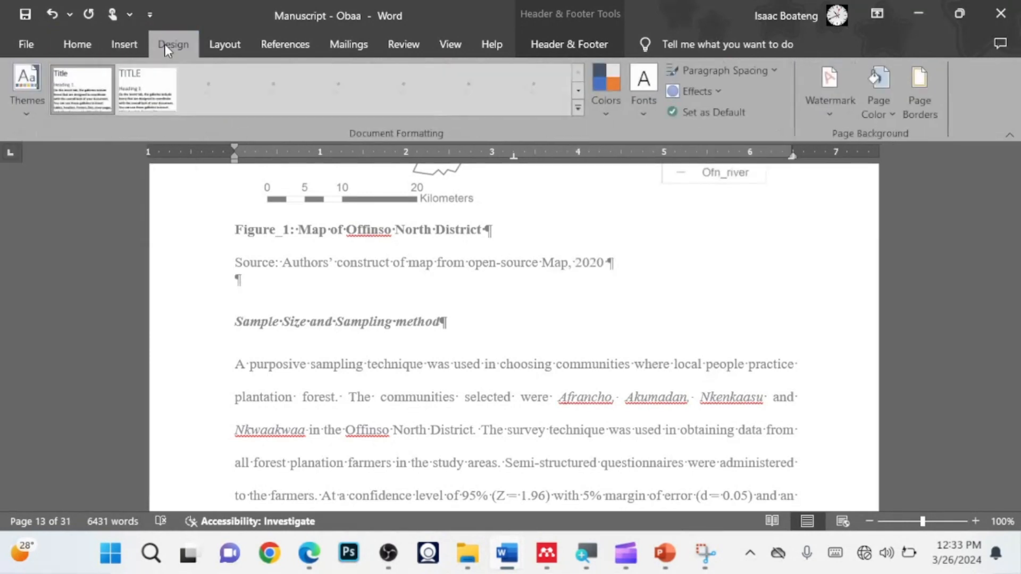
pyautogui.click(108, 48)
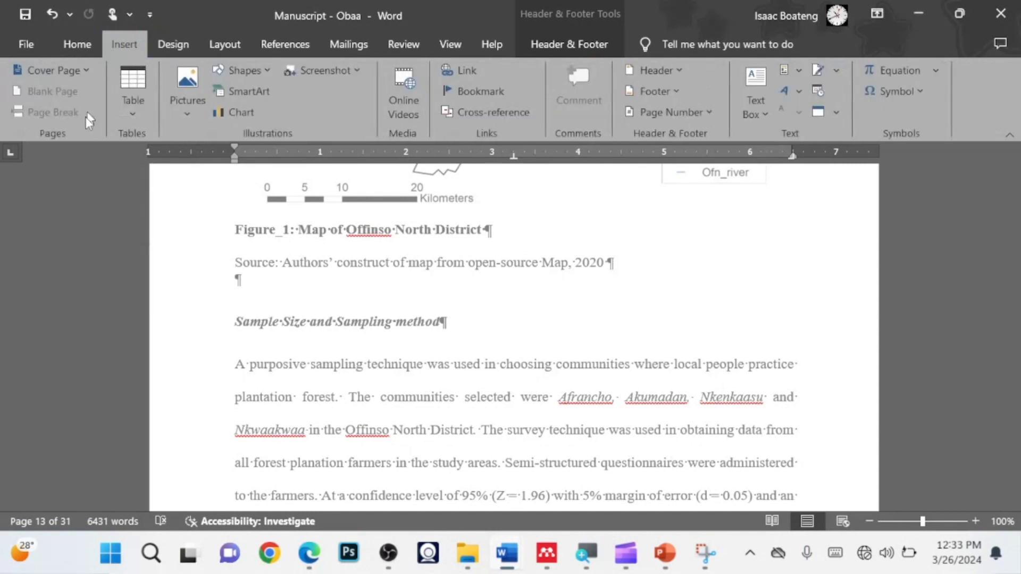
pyautogui.click(226, 52)
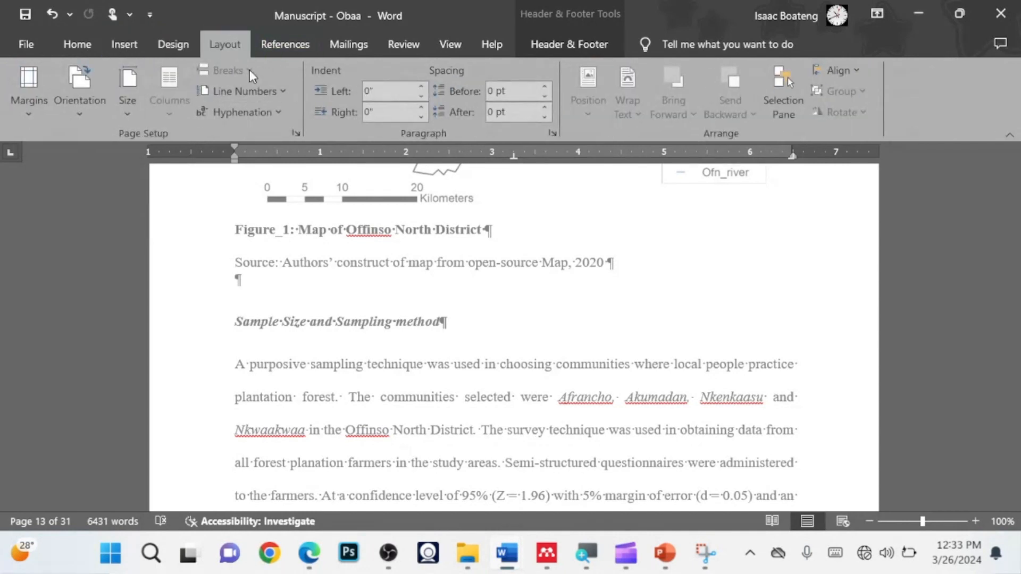
# Review the page number placement options and the Section 3 number format and starting value, then close the settings without changing them
pyautogui.scroll(-4, 532, 307)
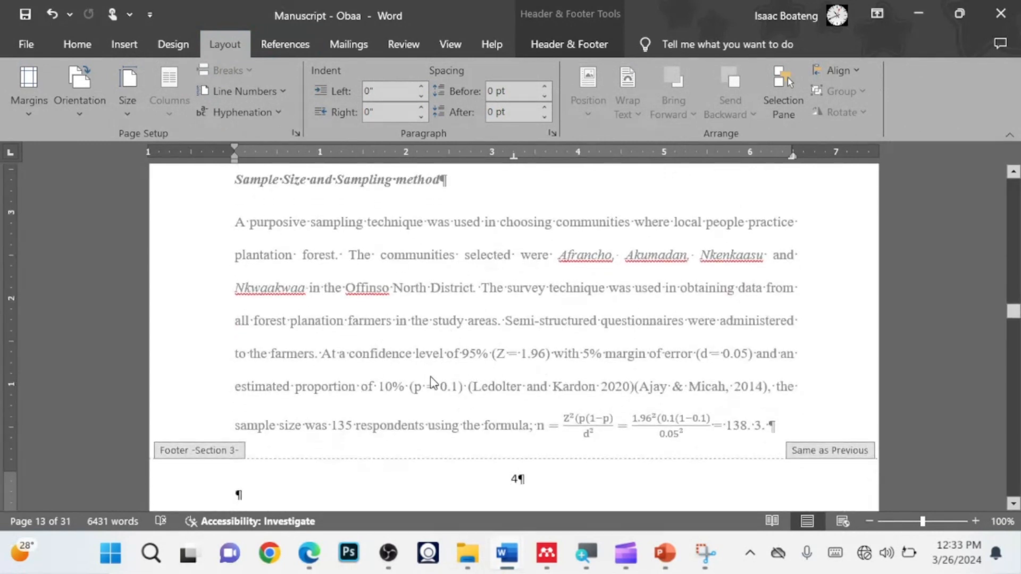
pyautogui.click(123, 44)
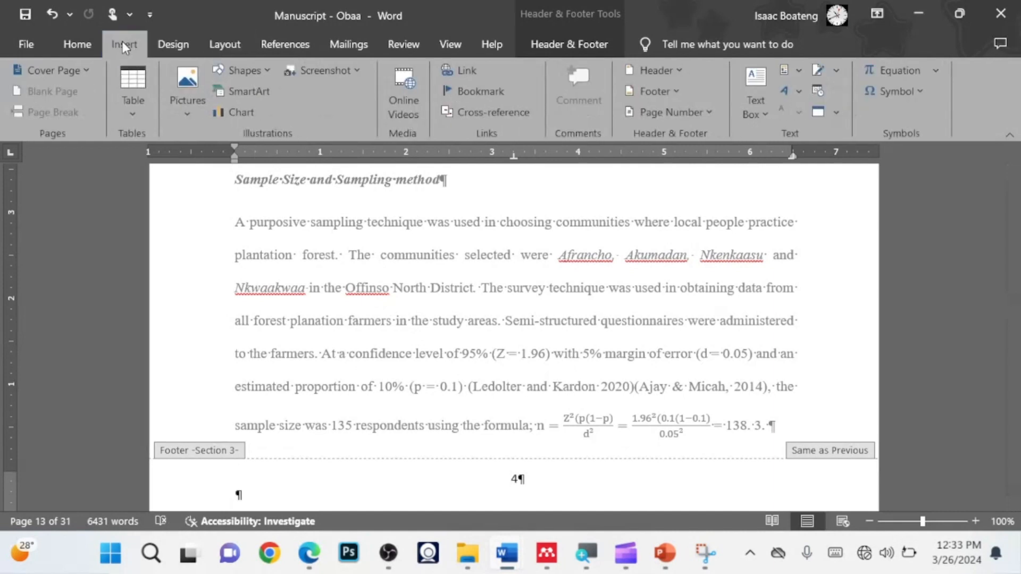
pyautogui.click(713, 109)
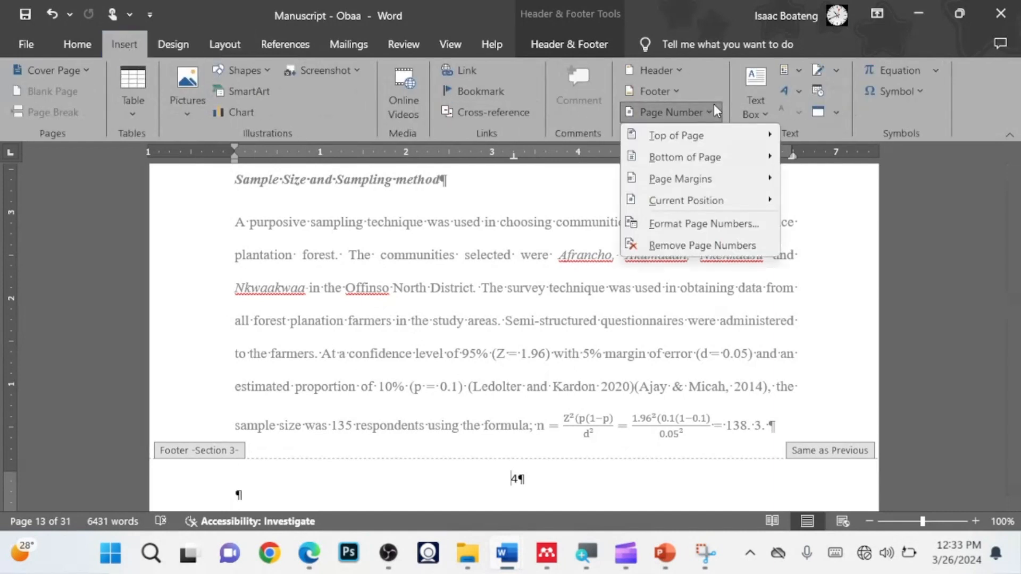
pyautogui.moveTo(659, 157)
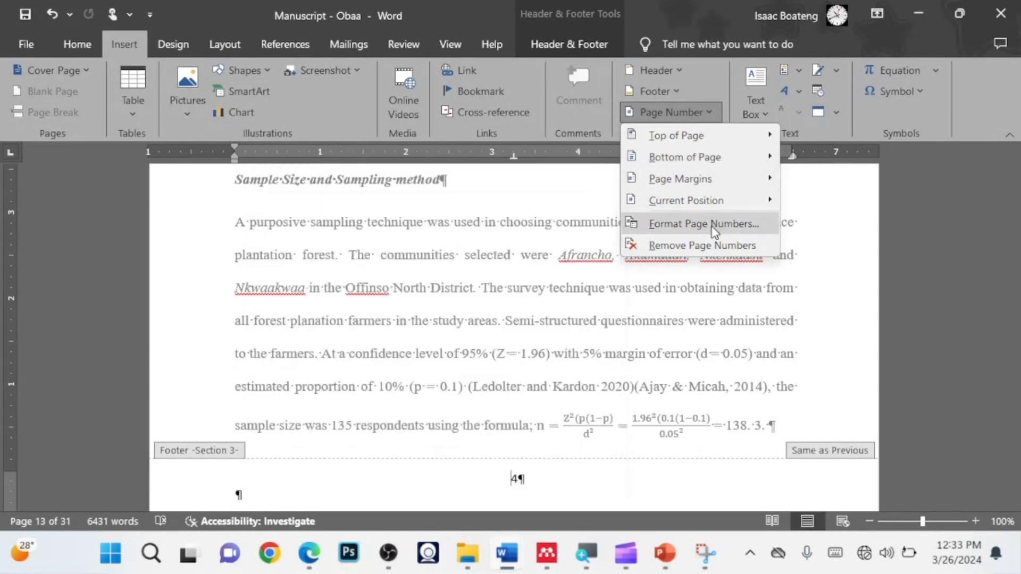
pyautogui.click(703, 223)
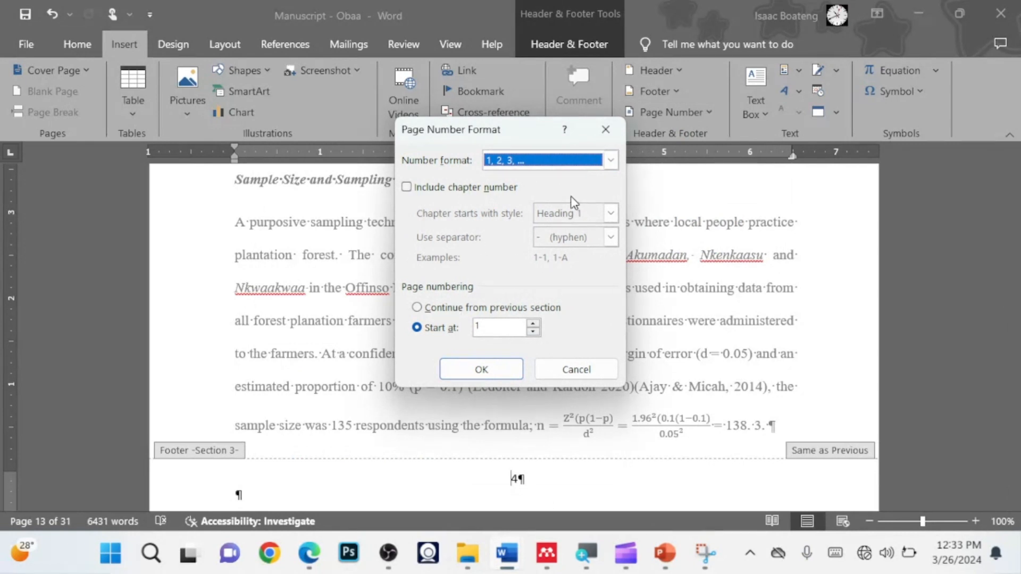
pyautogui.click(574, 370)
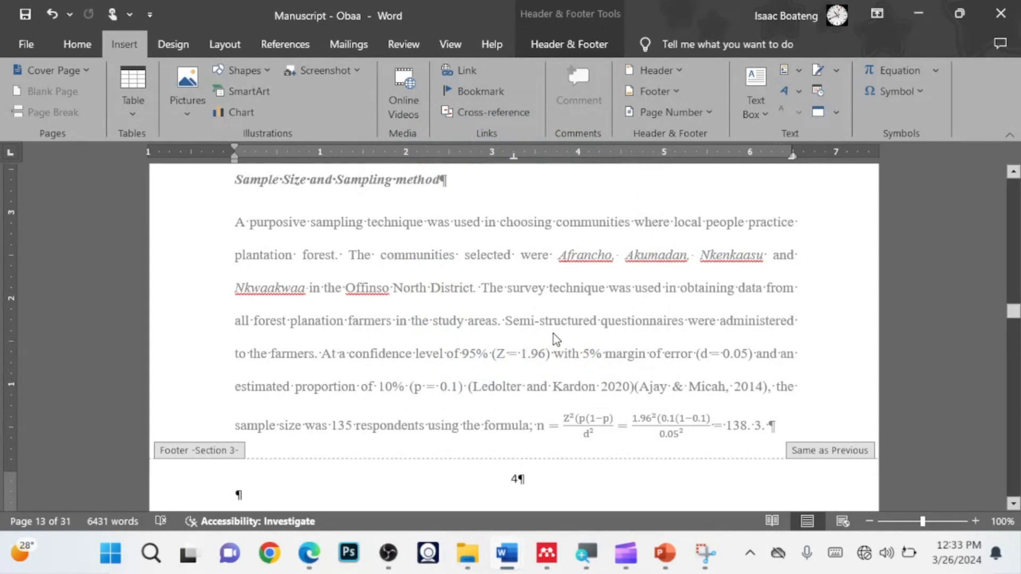